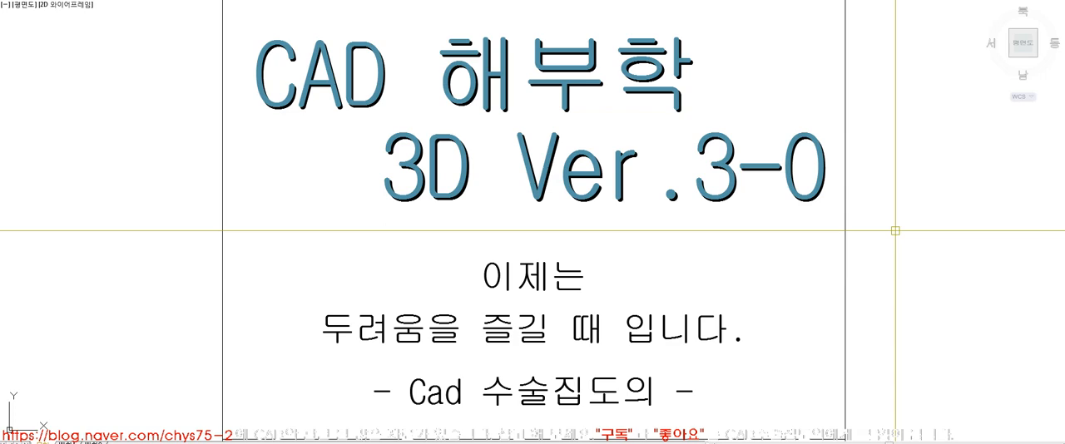
Fit the whole drawing in view and enlarge the list of 3D commands for reading
{"action": "type", "text": "z"}
{"action": "key", "text": "space"}
{"action": "type", "text": "e"}
{"action": "key", "text": "space"}
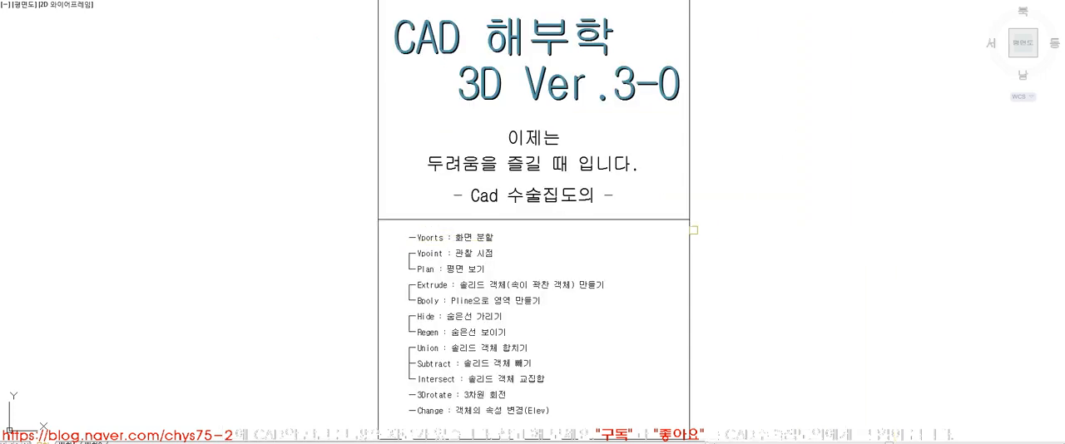
{"action": "scroll", "coordinate": [533, 438], "scroll_direction": "up", "scroll_amount": 3}
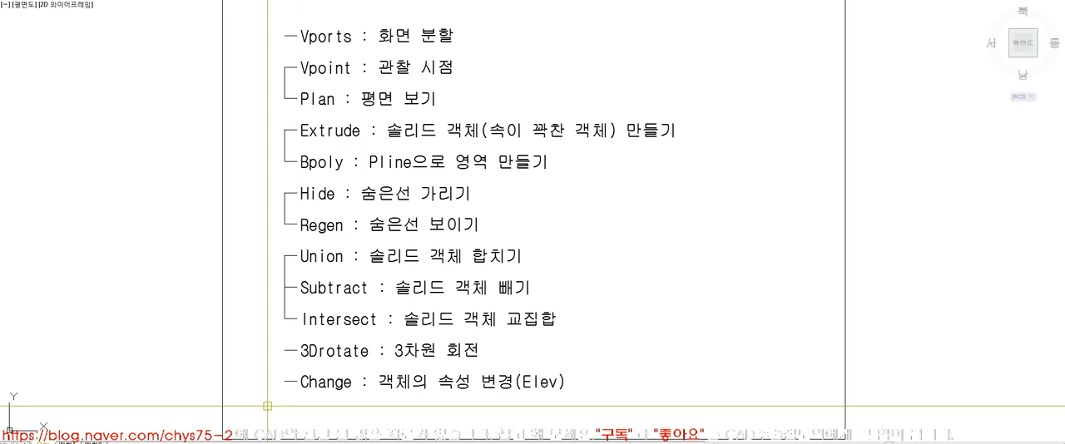
Arrange the CAD window beside the reference drawing so the TOP, FRONT and RIGHT views stay visible
{"action": "left_click", "coordinate": [1028, 0]}
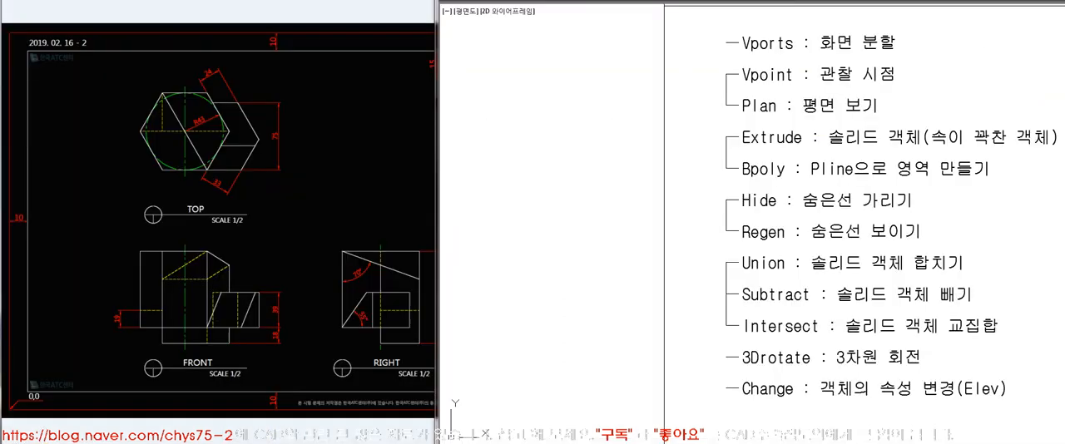
{"action": "key", "text": "alt+Tab"}
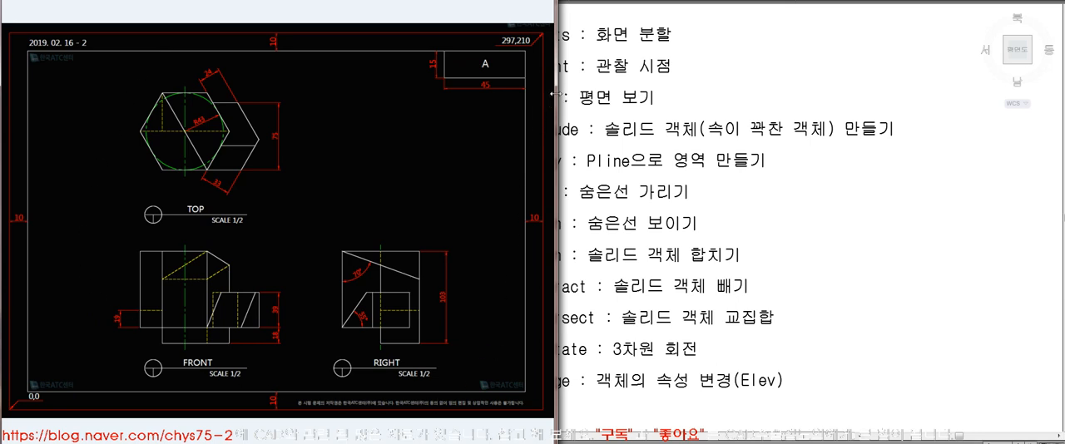
{"action": "left_click_drag", "start_coordinate": [552, 94], "coordinate": [555, 94]}
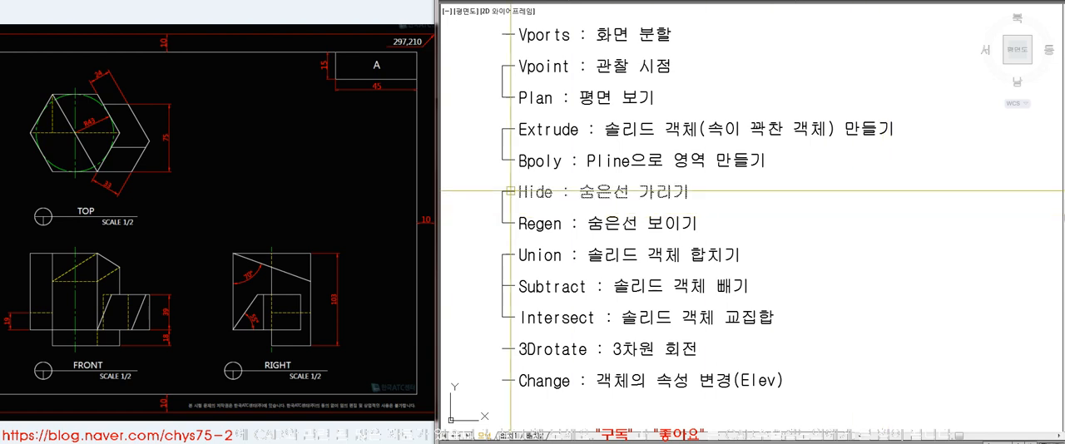
{"action": "left_click", "coordinate": [332, 158]}
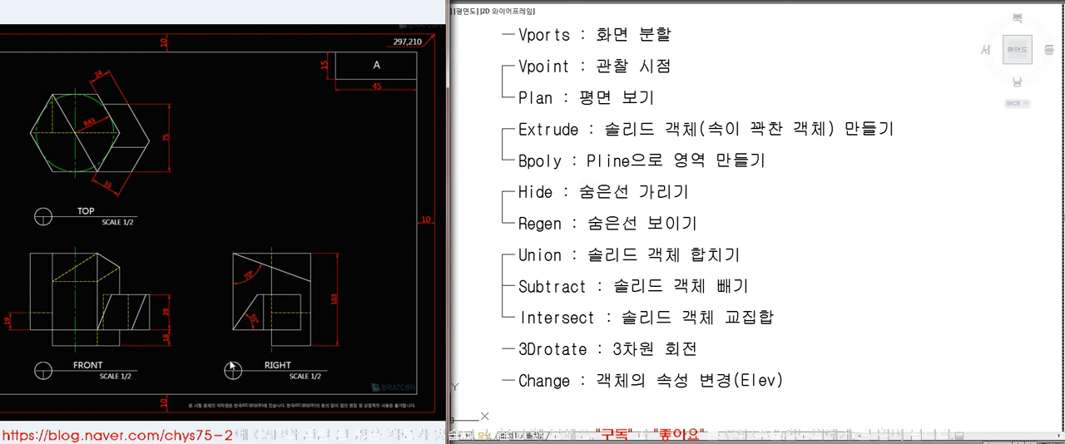
{"action": "left_click", "coordinate": [516, 237]}
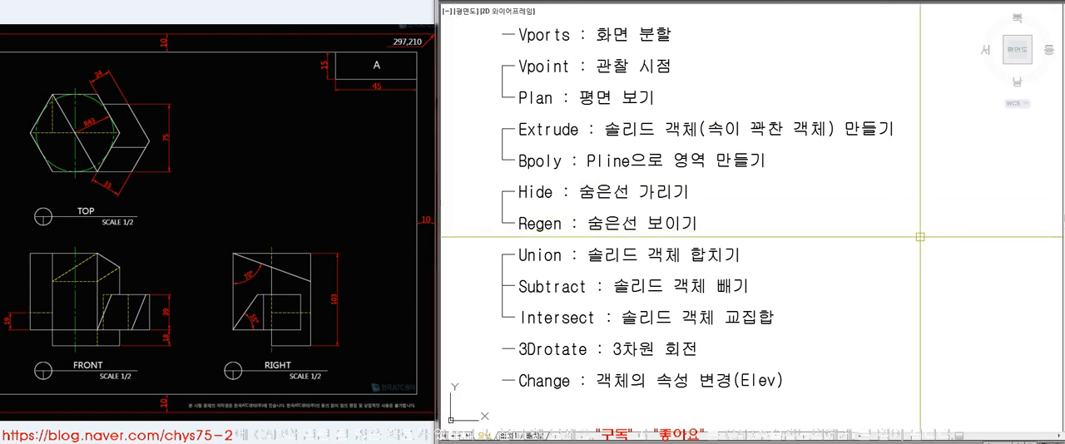
Fit the whole drawing in view and split the model space into two side-by-side vertical viewports
{"action": "type", "text": "z e "}
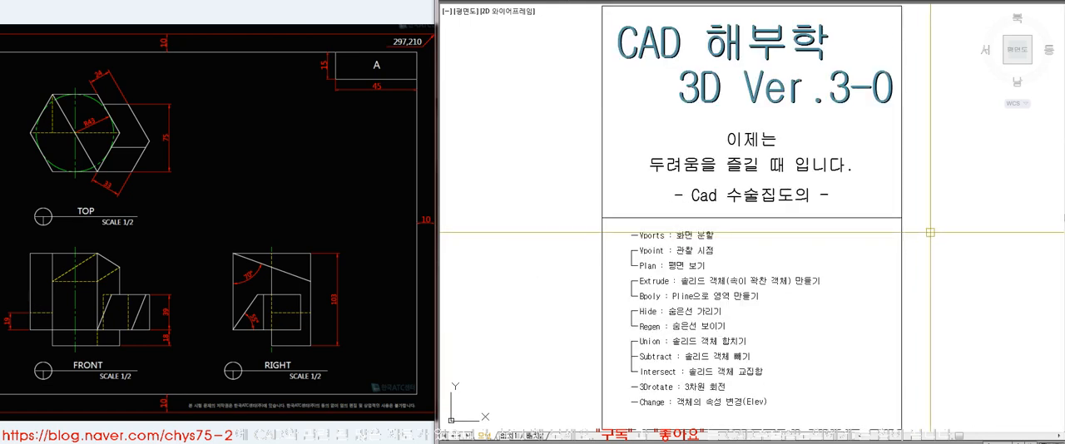
{"action": "type", "text": "vports"}
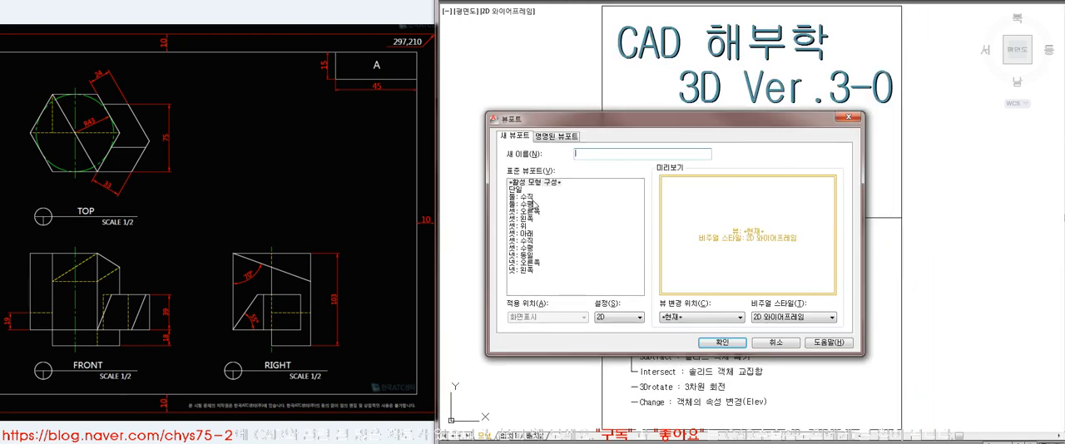
{"action": "left_click", "coordinate": [525, 196]}
{"action": "left_click", "coordinate": [720, 343]}
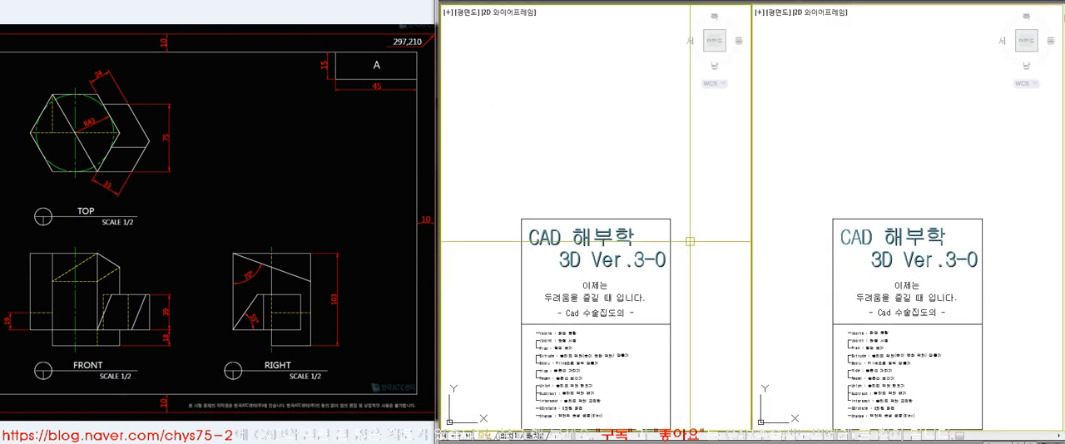
Set the first viewport to the southeast isometric view and frame an empty area beside the title sheet
{"action": "key", "text": "Return"}
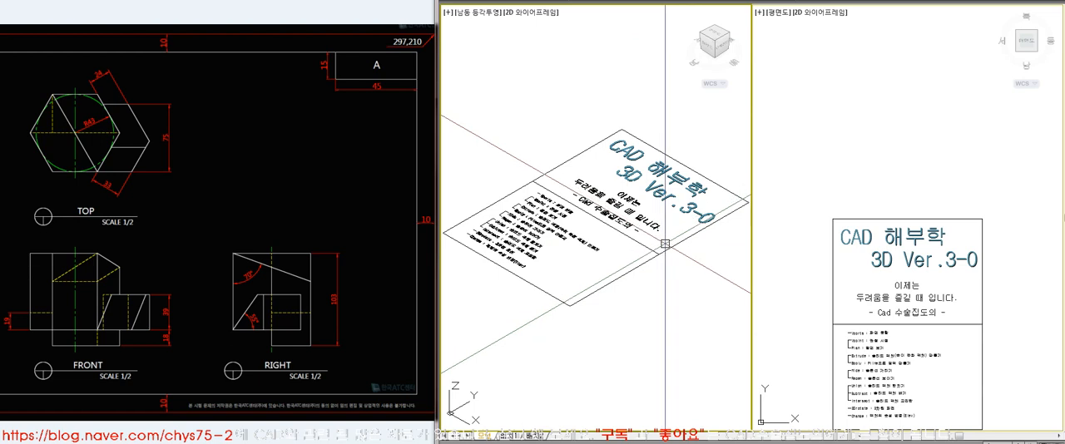
{"action": "middle_click_drag", "start_coordinate": [666, 242], "coordinate": [487, 148]}
{"action": "type", "text": "z"}
{"action": "left_click", "coordinate": [492, 147]}
{"action": "left_click", "coordinate": [696, 302]}
{"action": "mouse_move", "coordinate": [912, 287]}
{"action": "middle_mouse_down"}
{"action": "mouse_move", "coordinate": [795, 198]}
{"action": "mouse_move", "coordinate": [918, 284]}
{"action": "mouse_move", "coordinate": [970, 294]}
{"action": "mouse_move", "coordinate": [894, 261]}
{"action": "middle_mouse_up"}
{"action": "left_click", "coordinate": [873, 133]}
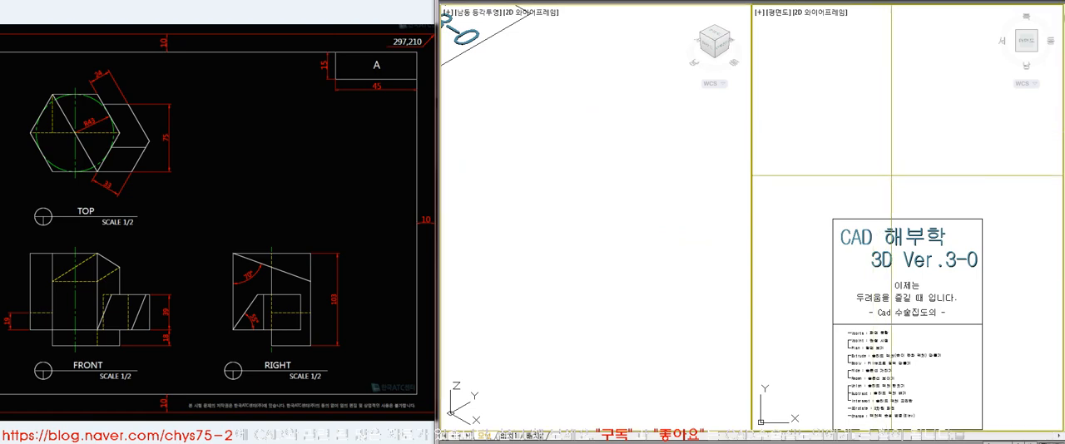
Frame an empty drawing area beside the title sheet in the plan viewport
{"action": "middle_click", "coordinate": [888, 176]}
{"action": "middle_click", "coordinate": [888, 176]}
{"action": "middle_click_drag", "start_coordinate": [943, 195], "coordinate": [779, 218]}
{"action": "scroll", "coordinate": [779, 217], "scroll_direction": "down", "scroll_amount": 6}
{"action": "type", "text": "z"}
{"action": "left_click", "coordinate": [801, 155]}
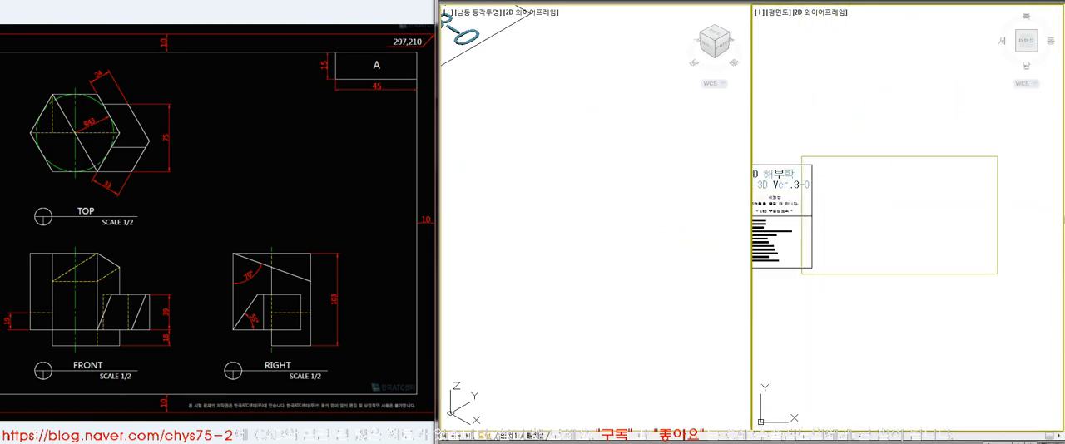
{"action": "left_click", "coordinate": [997, 272]}
{"action": "middle_click_drag", "start_coordinate": [962, 254], "coordinate": [923, 245]}
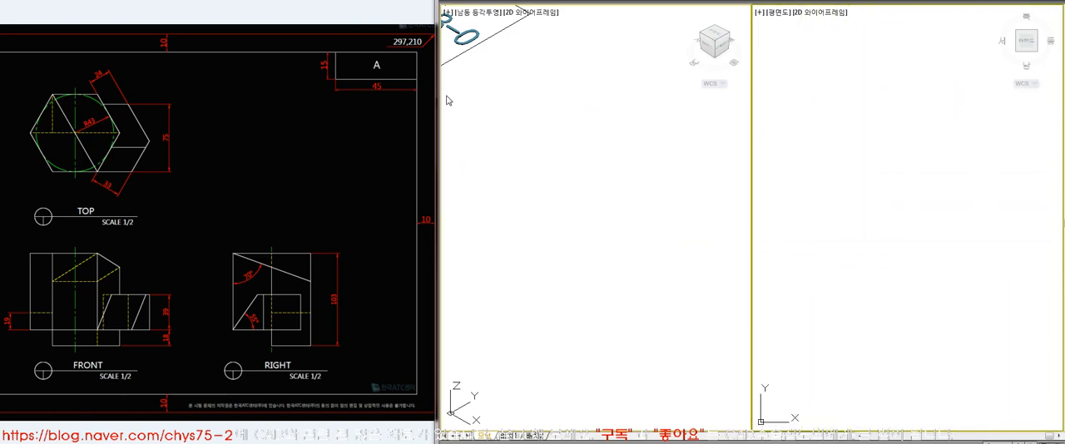
Widen the CAD window over the unused part of the reference drawing and return to the plan viewport
{"action": "left_click_drag", "start_coordinate": [438, 103], "coordinate": [341, 102]}
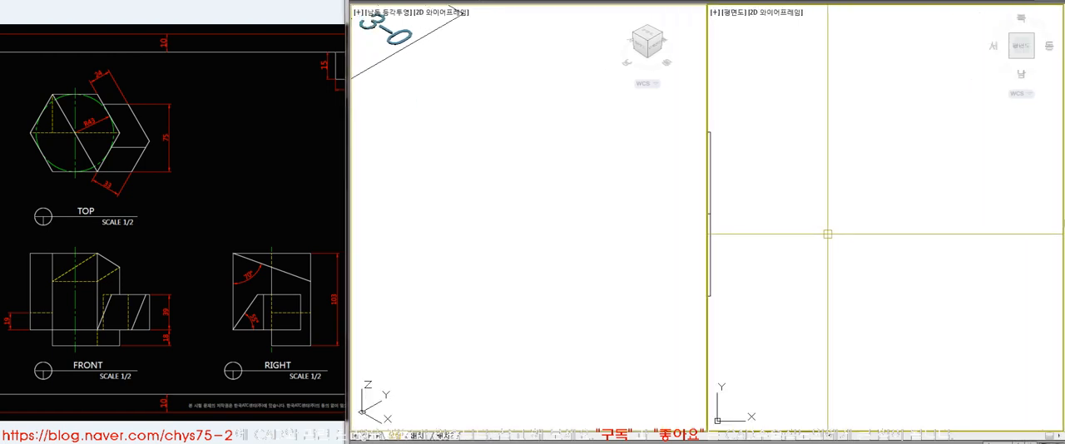
{"action": "left_click", "coordinate": [76, 178]}
{"action": "left_click", "coordinate": [756, 175]}
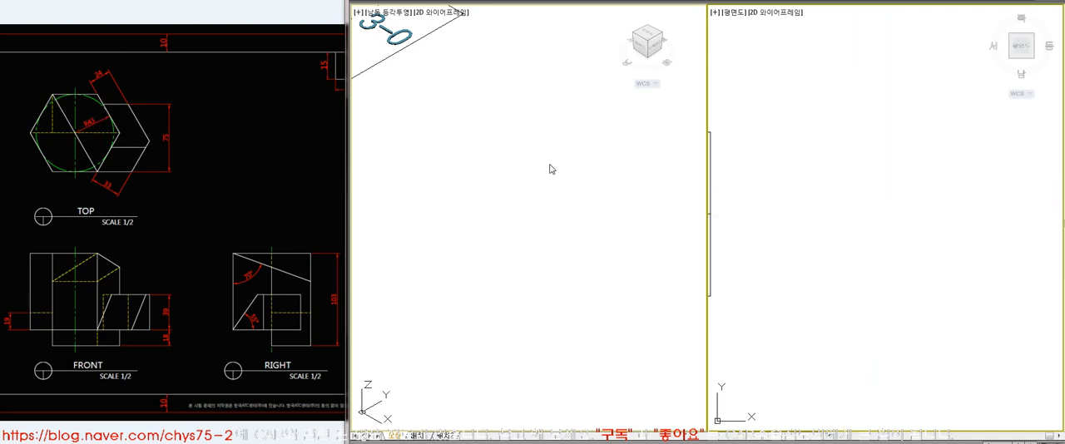
Draw a circle of radius 43 in the empty area of the plan viewport
{"action": "left_click", "coordinate": [894, 210]}
{"action": "type", "text": "43"}
{"action": "key", "text": "Return"}
{"action": "scroll", "coordinate": [933, 225], "scroll_direction": "up", "scroll_amount": 5}
{"action": "middle_click_drag", "start_coordinate": [889, 243], "coordinate": [908, 278]}
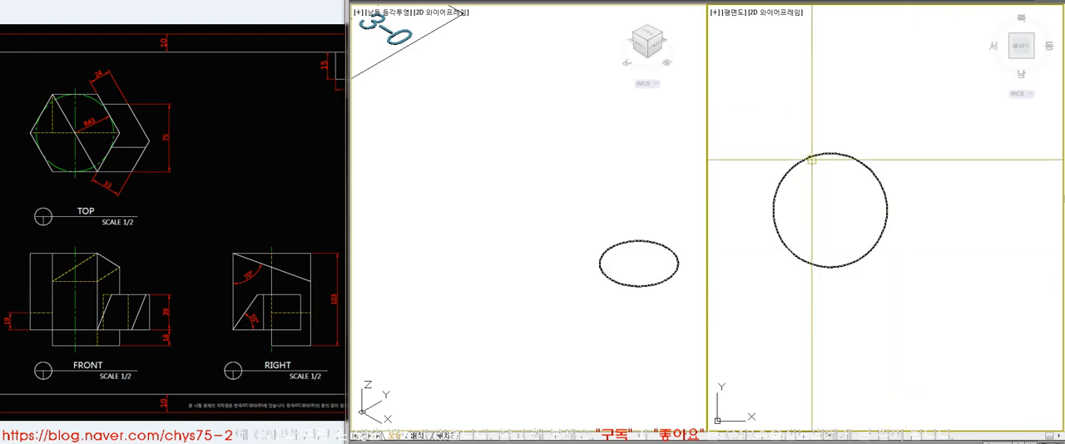
Draw a hexagon circumscribed about the circle, ending at the circle's upper quadrant
{"action": "type", "text": "pol"}
{"action": "key", "text": "Return"}
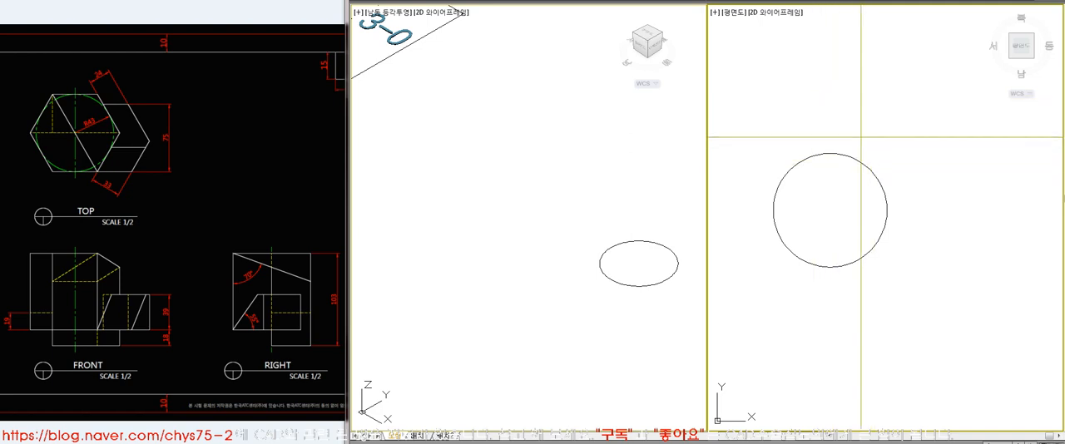
{"action": "key", "text": "Return"}
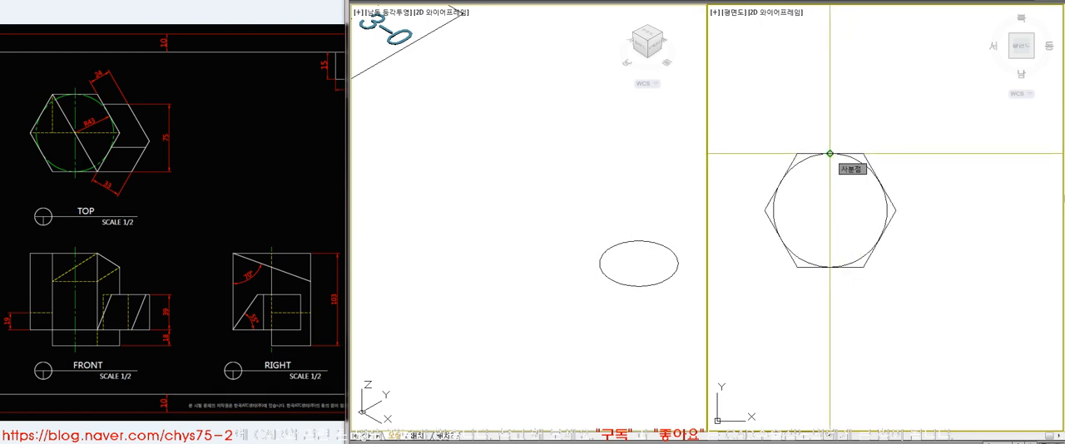
{"action": "left_click", "coordinate": [829, 153]}
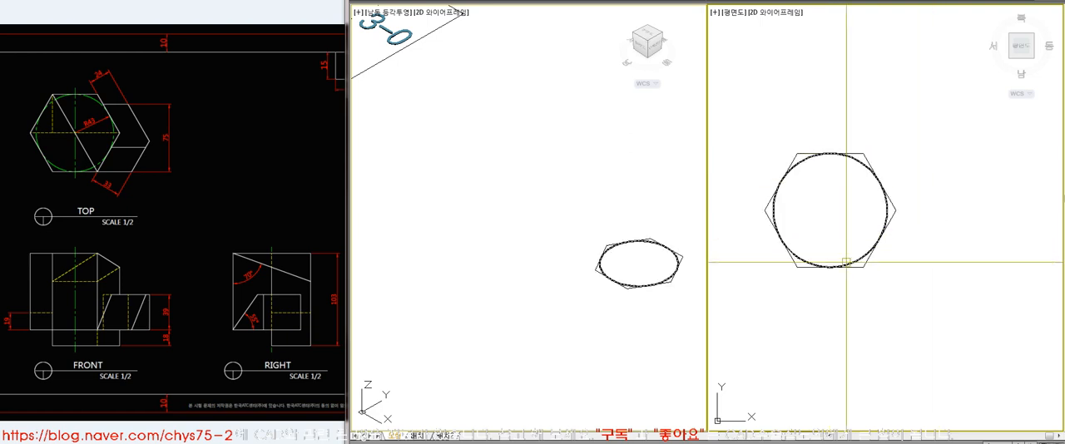
Extrude the hexagon to a height of 103 in the isometric viewport
{"action": "middle_click_drag", "start_coordinate": [656, 287], "coordinate": [533, 244]}
{"action": "type", "text": "z"}
{"action": "key", "text": "Return"}
{"action": "left_click", "coordinate": [418, 122]}
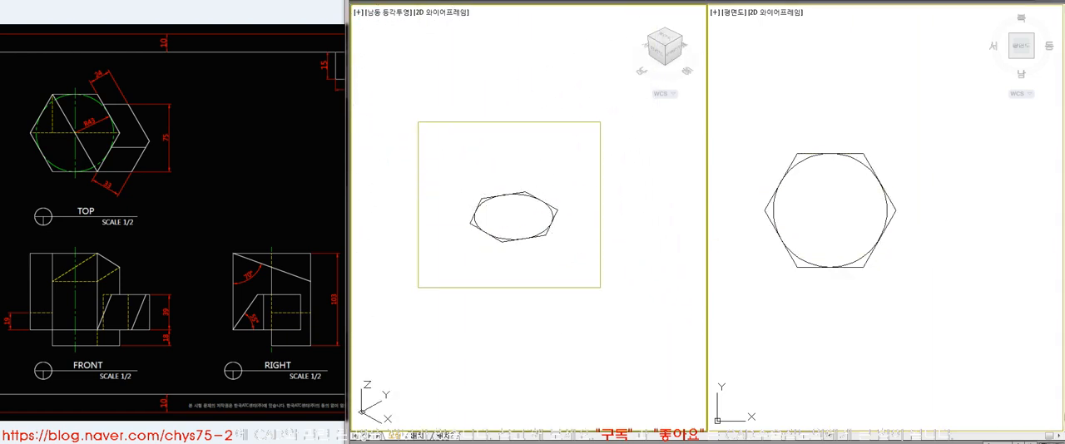
{"action": "left_click", "coordinate": [600, 288]}
{"action": "left_click", "coordinate": [243, 354]}
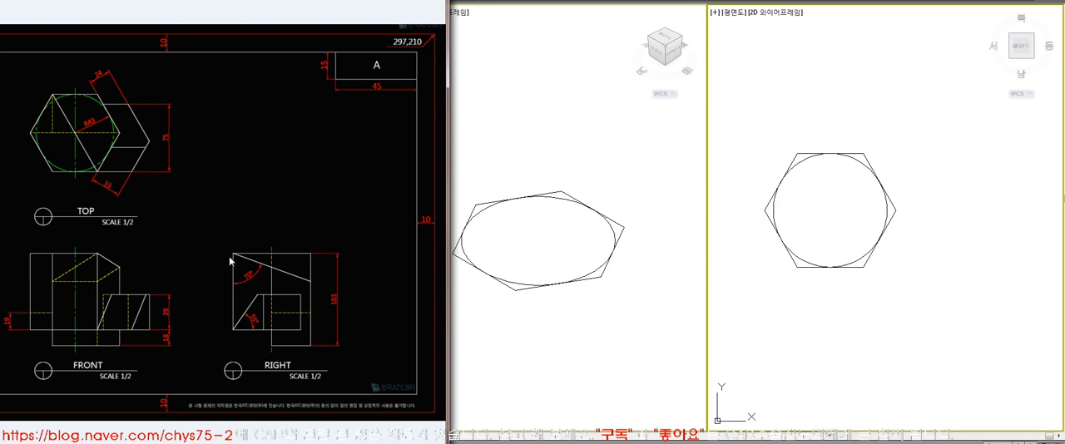
{"action": "left_click", "coordinate": [697, 292]}
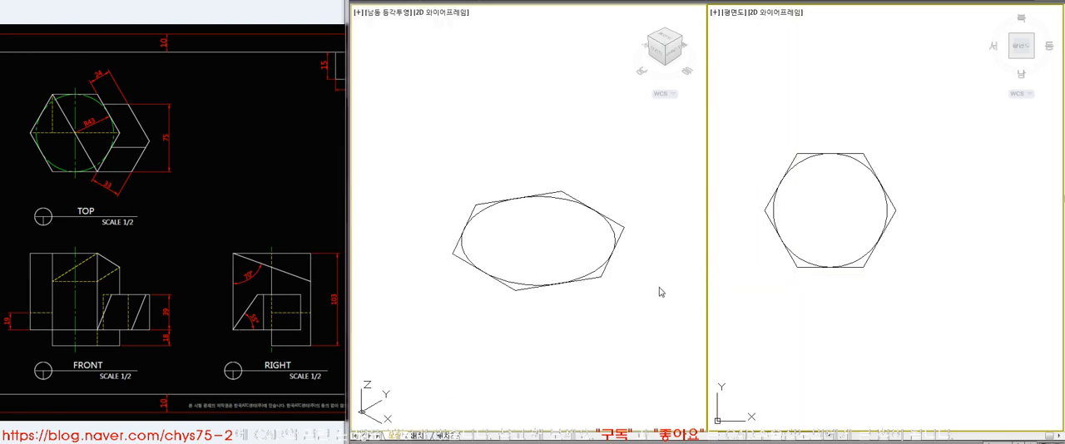
{"action": "type", "text": "ext"}
{"action": "key", "text": "Return"}
{"action": "left_click", "coordinate": [602, 280]}
{"action": "key", "text": "Return"}
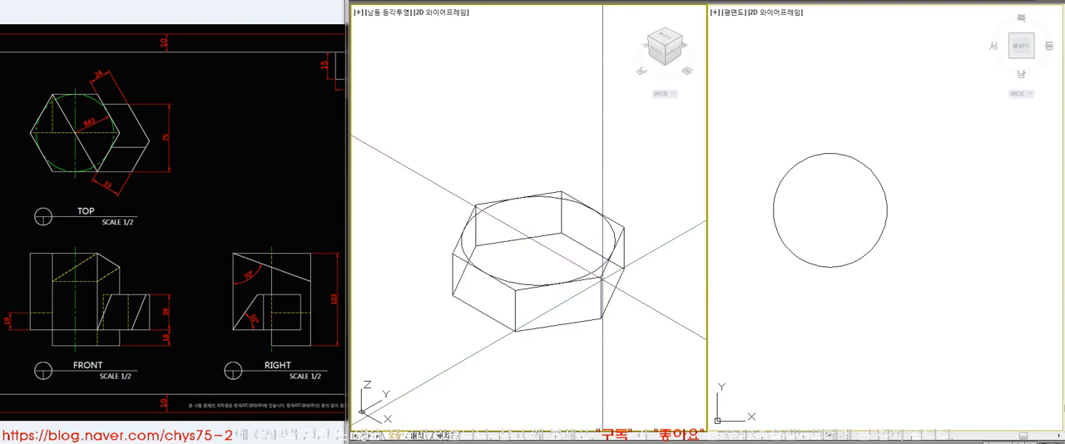
{"action": "type", "text": "103"}
{"action": "key", "text": "Return"}
Delete the construction circle and check the hexagonal prism with hidden lines removed before restoring the wireframe
{"action": "left_click", "coordinate": [594, 270]}
{"action": "key", "text": "Delete"}
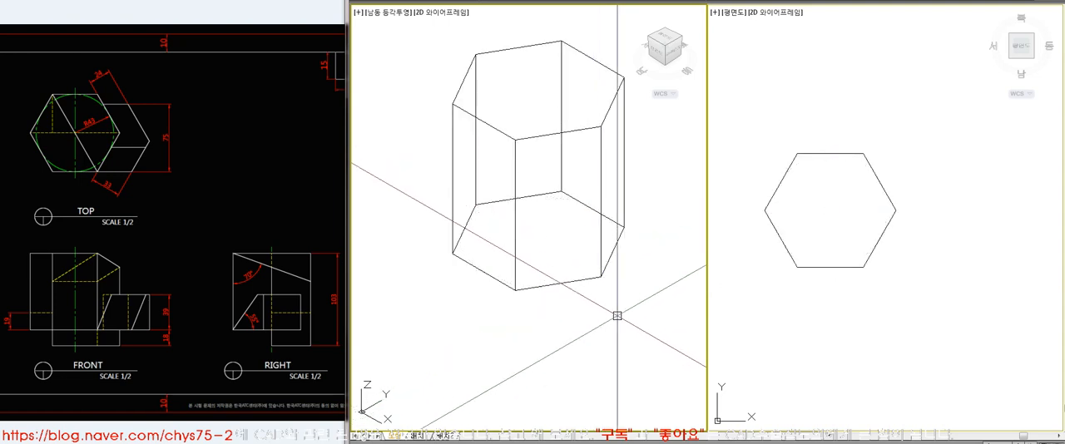
{"action": "type", "text": "hi"}
{"action": "key", "text": "Return"}
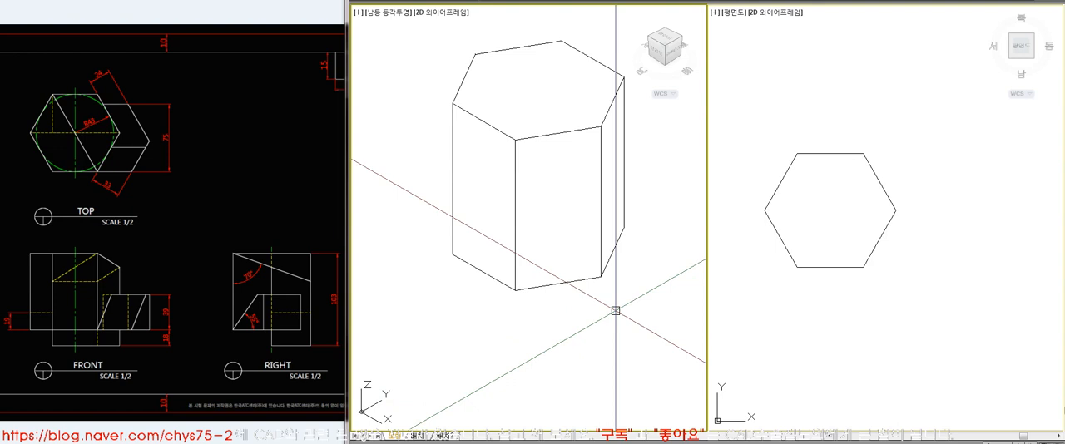
{"action": "type", "text": "re"}
{"action": "key", "text": "Return"}
{"action": "left_click", "coordinate": [834, 309]}
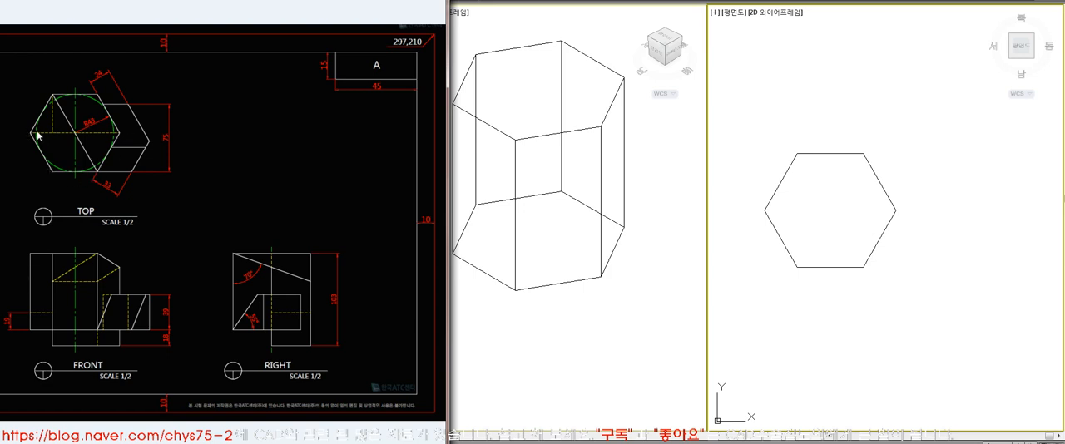
{"action": "left_click", "coordinate": [593, 326]}
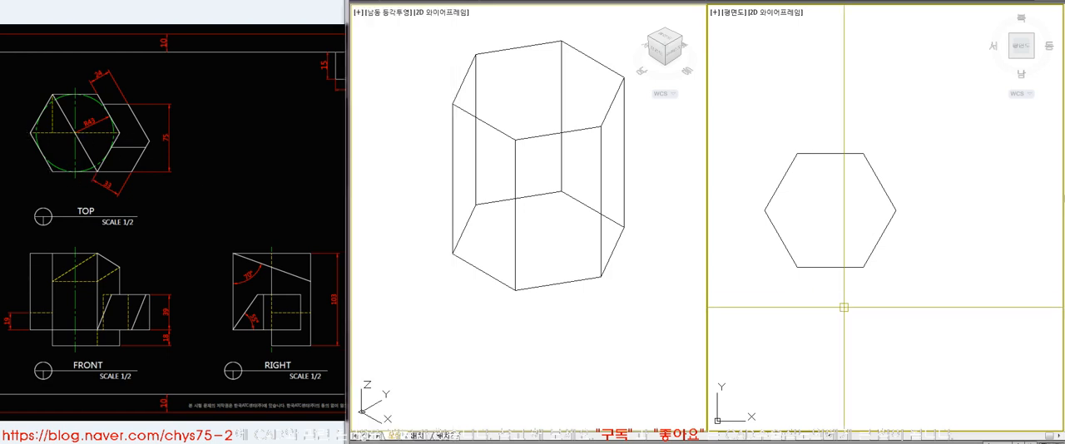
Draw a closed polyline around the front half of the prism's base, with one side joining two opposite vertices
{"action": "left_click", "coordinate": [632, 273]}
{"action": "type", "text": "l"}
{"action": "key", "text": "space"}
{"action": "left_click", "coordinate": [475, 206]}
{"action": "left_click", "coordinate": [802, 244]}
{"action": "left_click", "coordinate": [627, 281]}
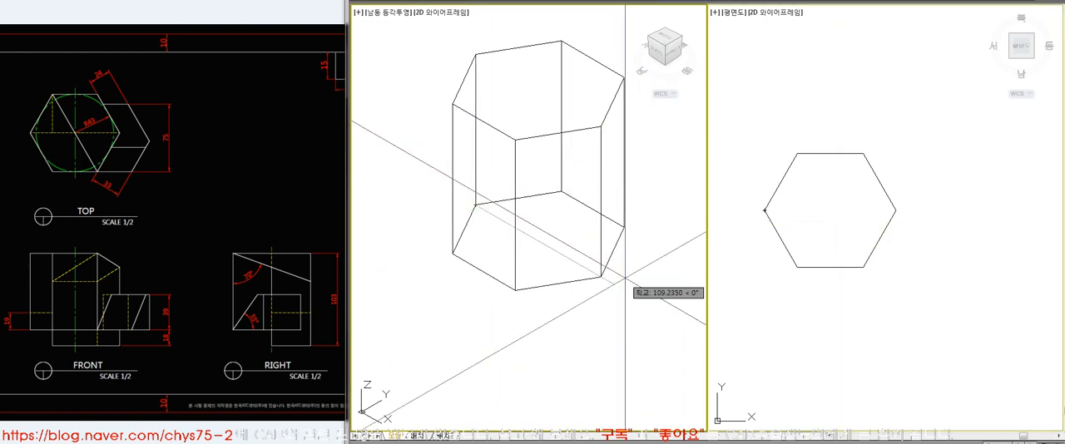
{"action": "left_click", "coordinate": [600, 276]}
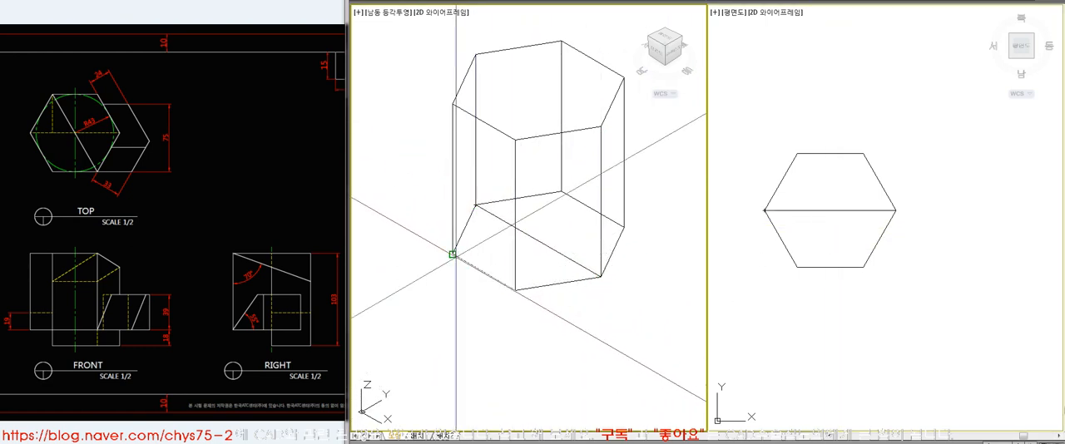
{"action": "left_click", "coordinate": [453, 254]}
{"action": "type", "text": "c"}
{"action": "key", "text": "space"}
{"action": "left_click", "coordinate": [571, 284]}
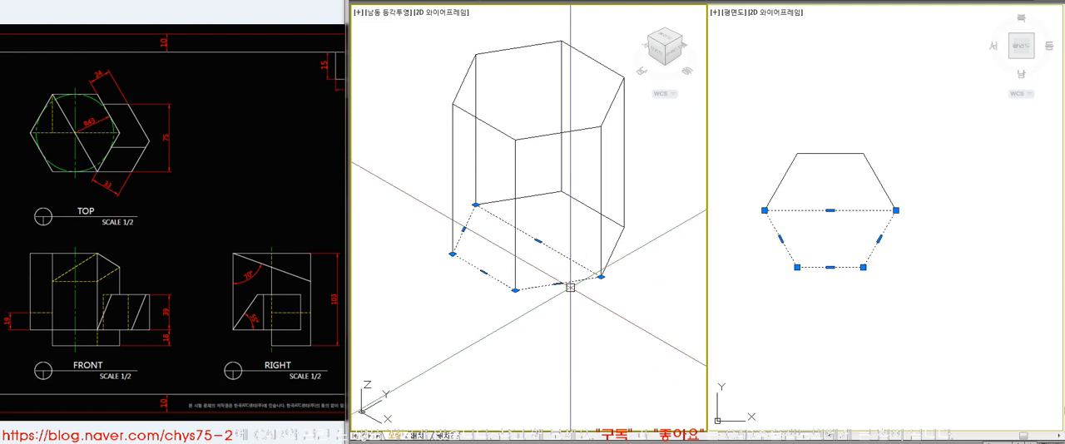
{"action": "key", "text": "Escape"}
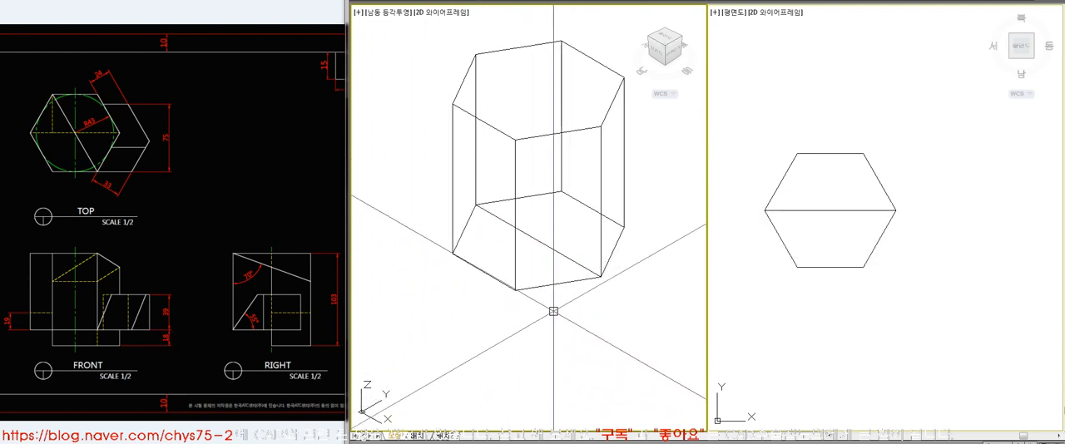
Extrude the half-hexagon polyline upward by 18
{"action": "left_click", "coordinate": [579, 267]}
{"action": "type", "text": "18"}
{"action": "key", "text": "Return"}
{"action": "left_click", "coordinate": [575, 266]}
{"action": "key", "text": "Escape"}
Subtract the 18-high half prism from the hexagonal prism and display the result with hidden lines removed
{"action": "type", "text": "su"}
{"action": "key", "text": "Return"}
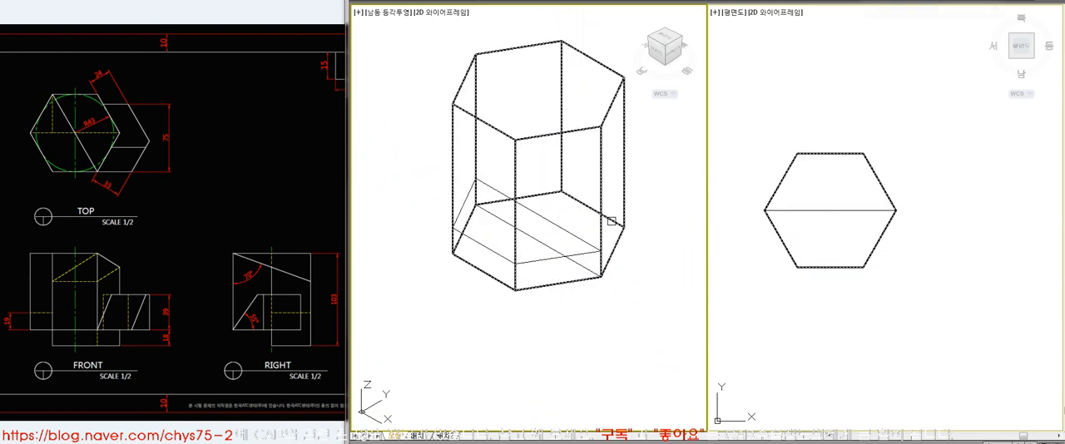
{"action": "left_click", "coordinate": [606, 222]}
{"action": "key", "text": "Return"}
{"action": "left_click", "coordinate": [582, 258]}
{"action": "key", "text": "Return"}
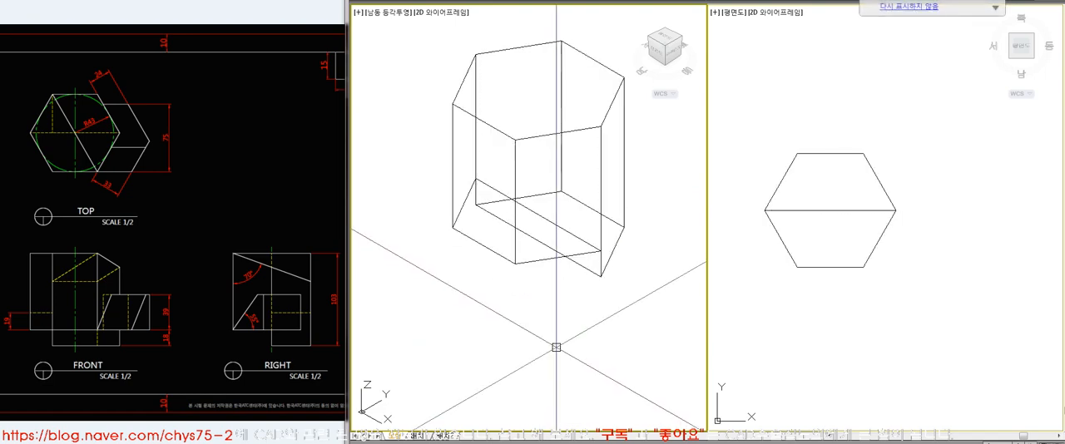
{"action": "type", "text": "hi"}
{"action": "key", "text": "Return"}
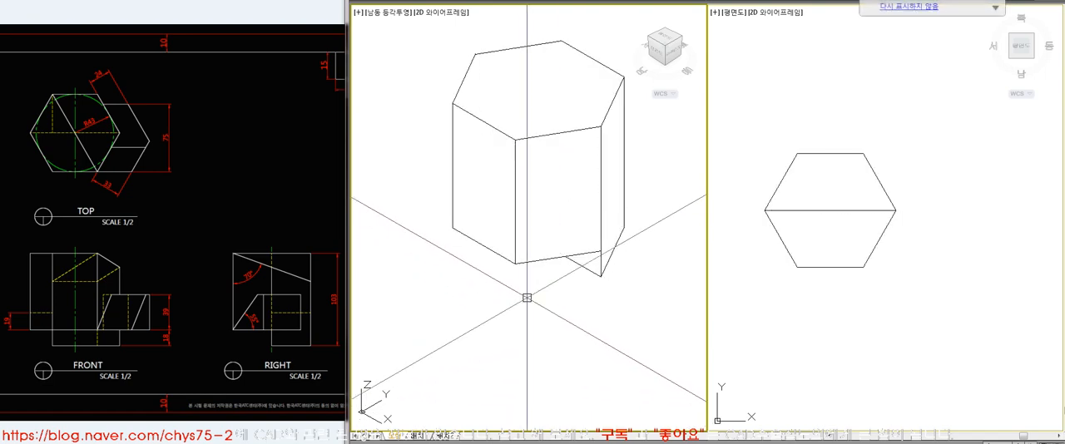
Examine the reference views against the prism's plan view with hidden lines removed, and restore the wireframe in the isometric view
{"action": "left_click", "coordinate": [844, 278]}
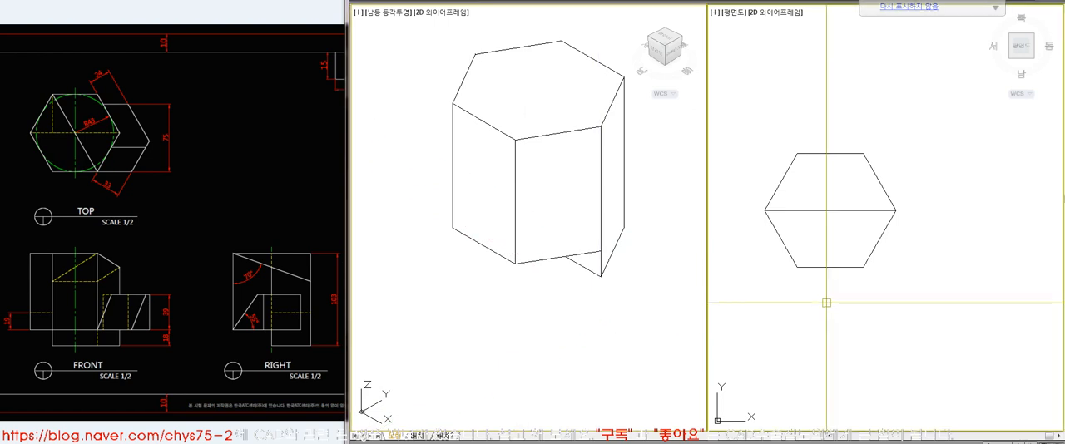
{"action": "left_click", "coordinate": [850, 211]}
{"action": "key", "text": "Escape"}
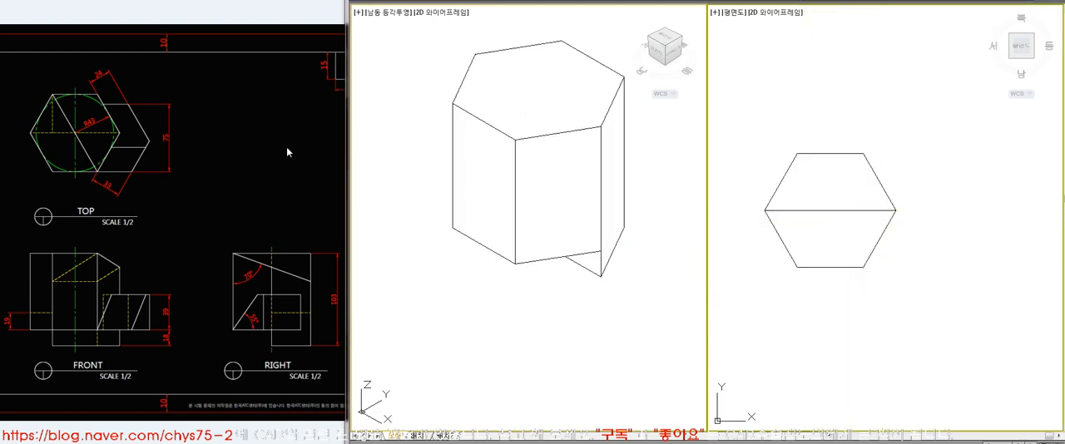
{"action": "left_click", "coordinate": [245, 153]}
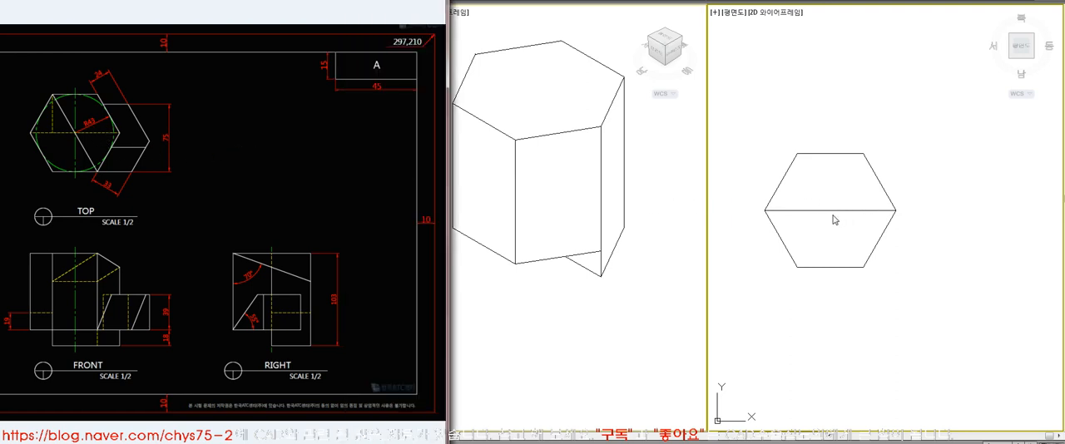
{"action": "left_click", "coordinate": [919, 291]}
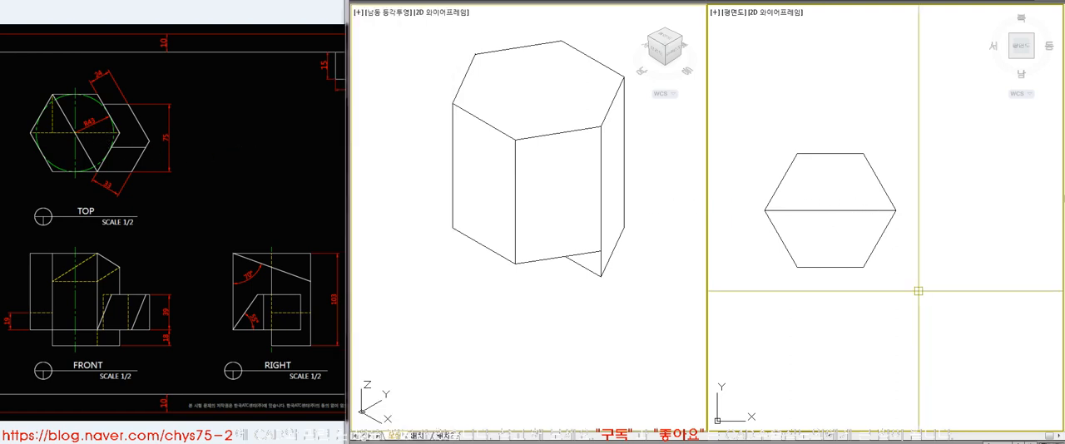
{"action": "key", "text": "Return"}
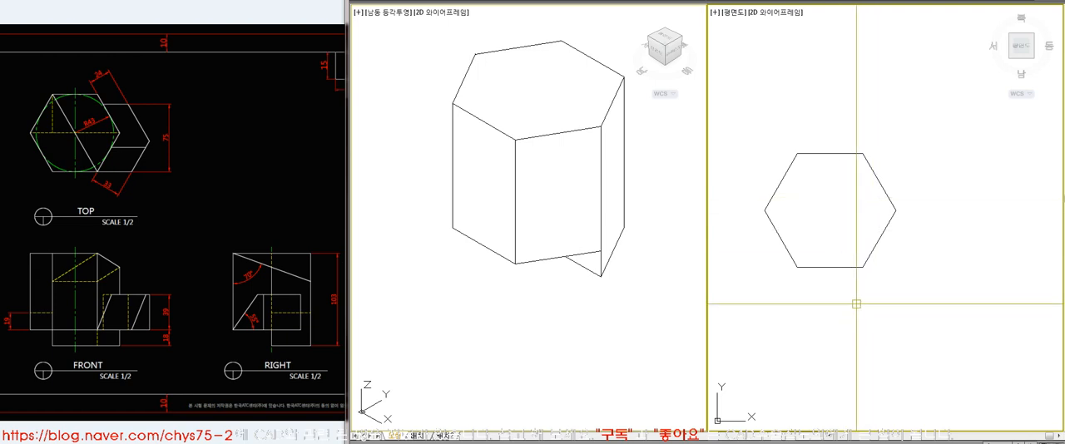
{"action": "left_click", "coordinate": [779, 211]}
{"action": "key", "text": "Escape"}
{"action": "left_click", "coordinate": [241, 209]}
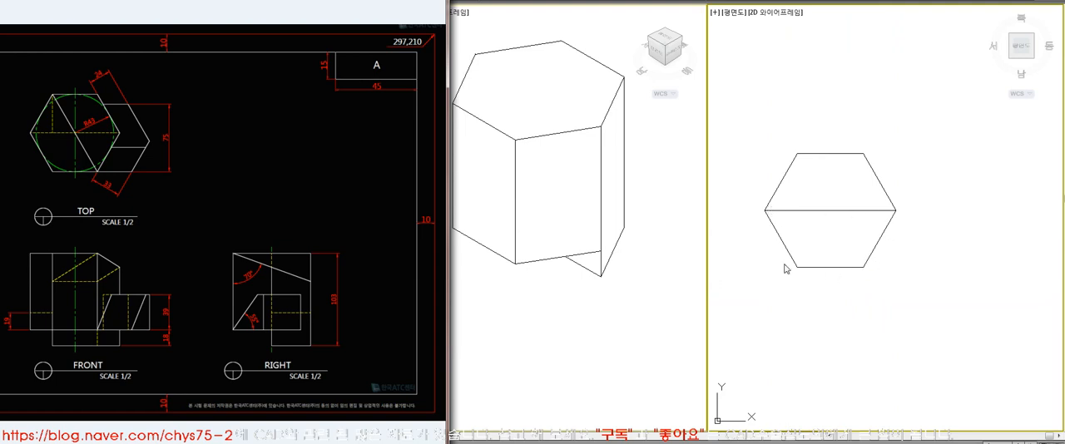
{"action": "left_click", "coordinate": [848, 340]}
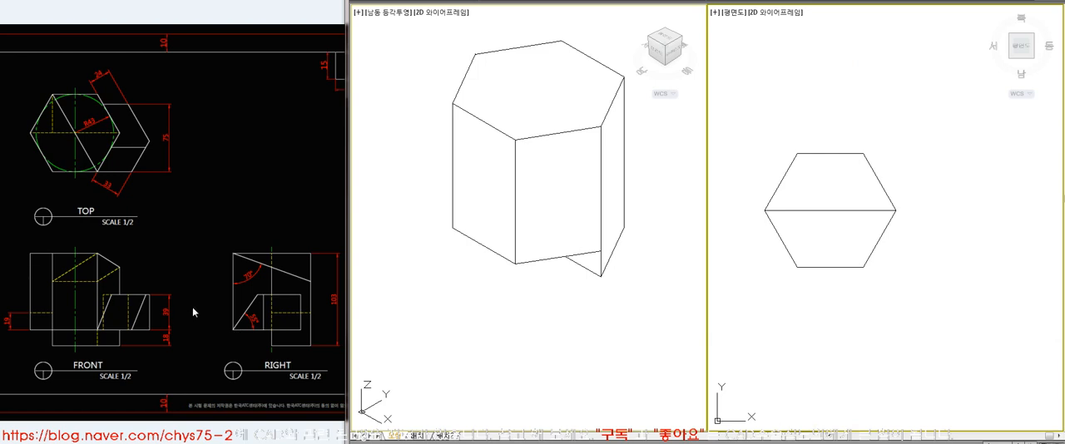
{"action": "left_click", "coordinate": [185, 247]}
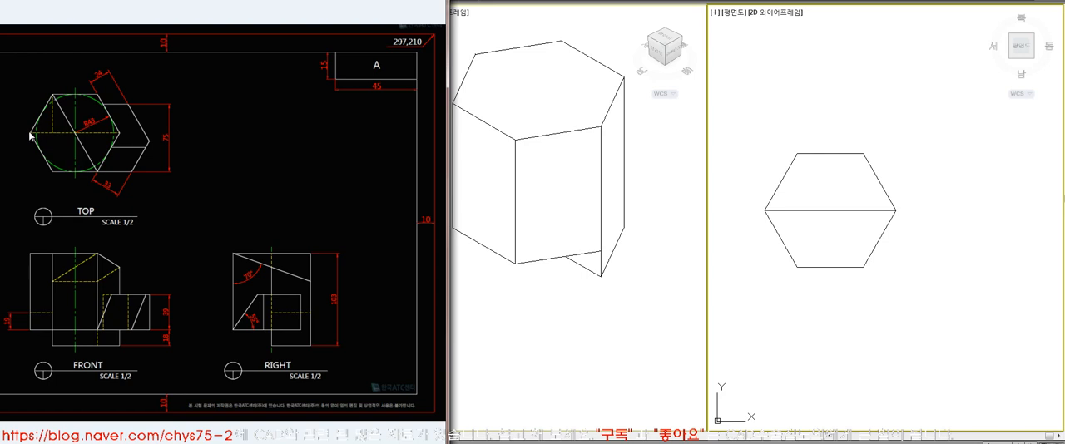
{"action": "left_click", "coordinate": [737, 242]}
{"action": "left_click", "coordinate": [641, 274]}
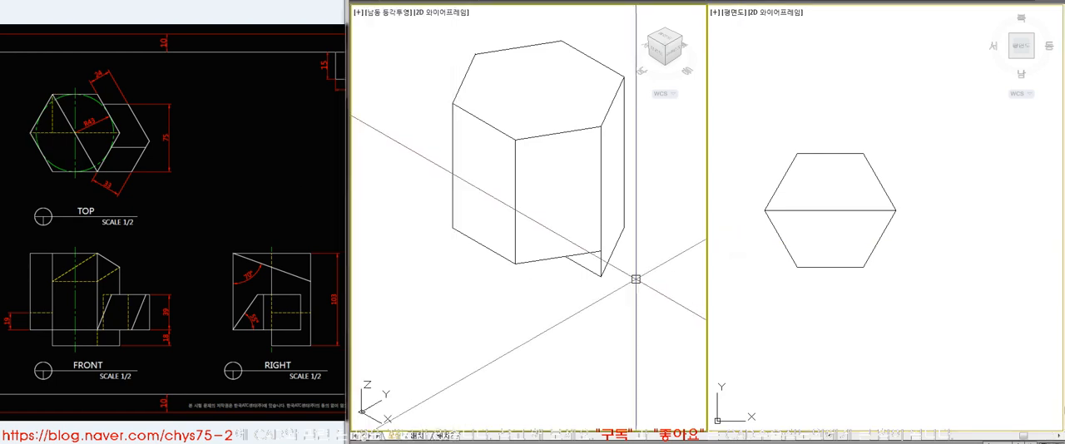
{"action": "type", "text": "re"}
{"action": "key", "text": "Return"}
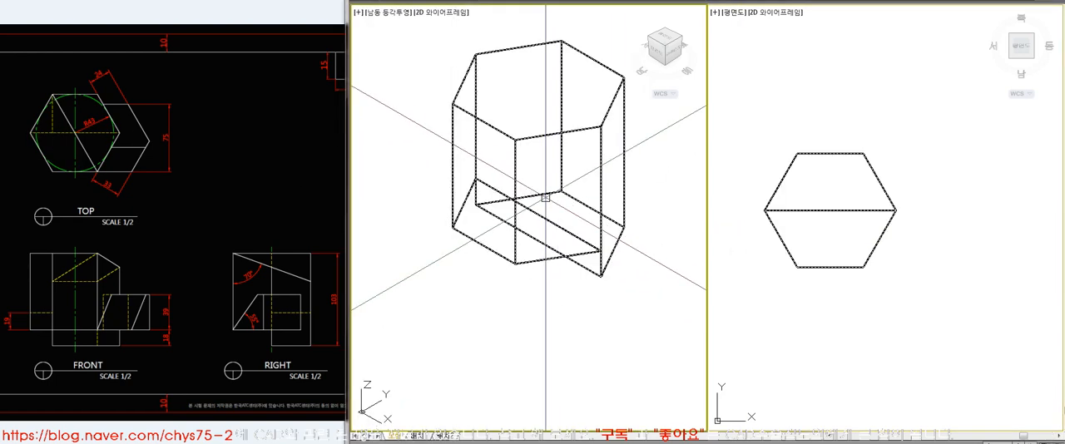
Draw a closed triangular polyline at the prism's base, running from the upper-left plan vertex perpendicular to the diagonal and to the left vertex
{"action": "type", "text": "l"}
{"action": "key", "text": "Return"}
{"action": "left_click", "coordinate": [562, 192]}
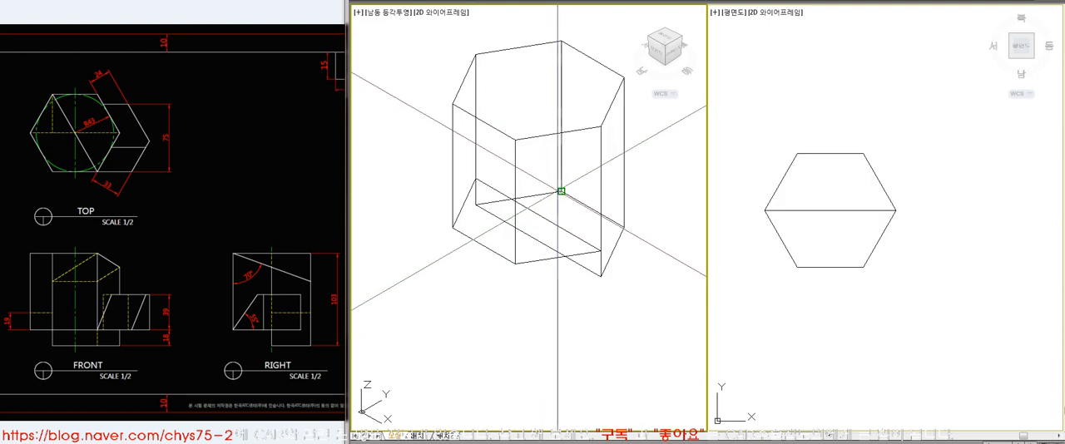
{"action": "left_click", "coordinate": [831, 322]}
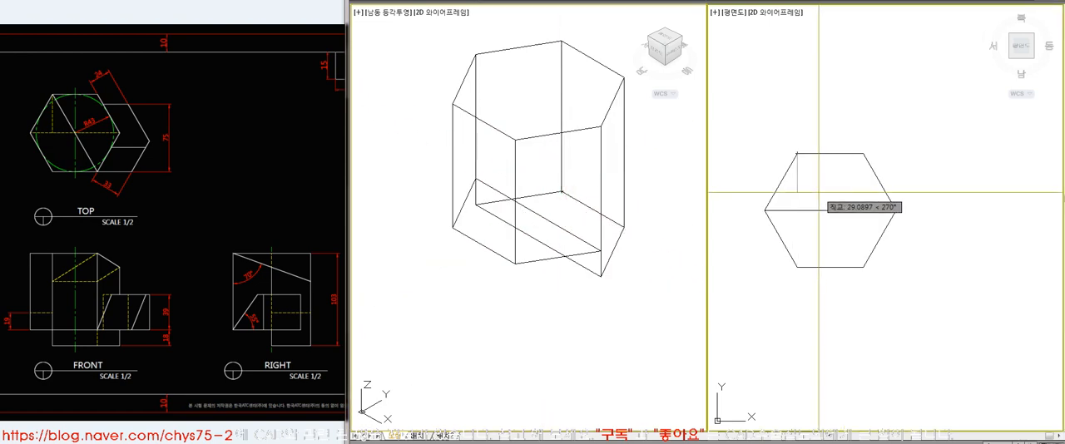
{"action": "left_click", "coordinate": [797, 210]}
{"action": "key", "text": "Return"}
{"action": "left_click", "coordinate": [800, 191]}
{"action": "key", "text": "Escape"}
List the coordinates of the triangular polyline at the prism's base and delete the polyline
{"action": "type", "text": "ext"}
{"action": "key", "text": "Return"}
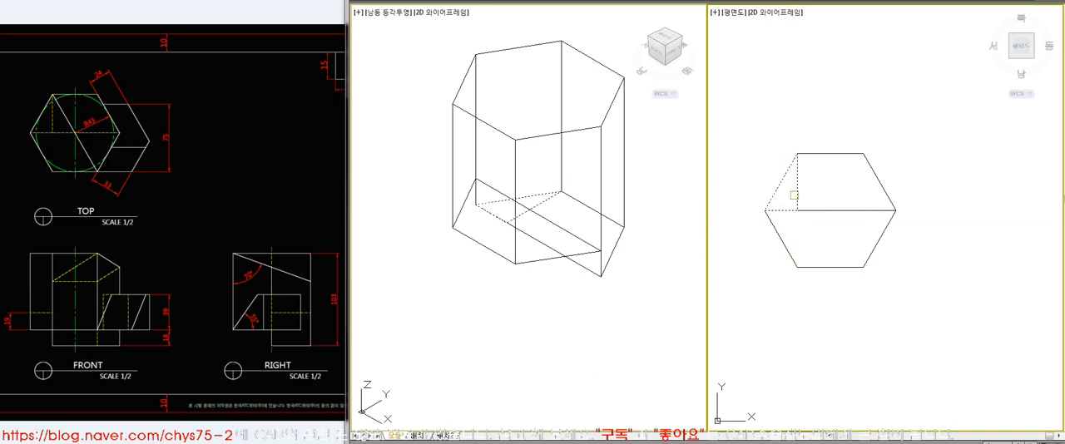
{"action": "left_click", "coordinate": [793, 195]}
{"action": "key", "text": "Return"}
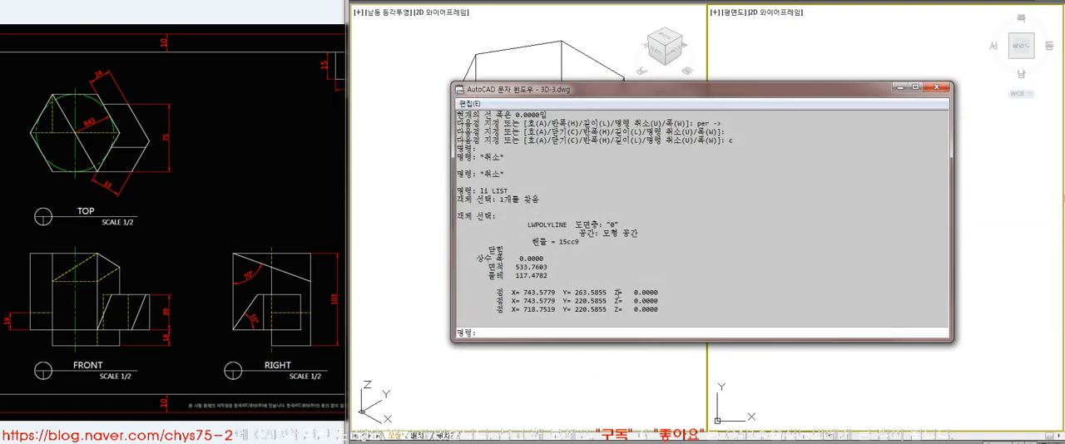
{"action": "left_click", "coordinate": [937, 87]}
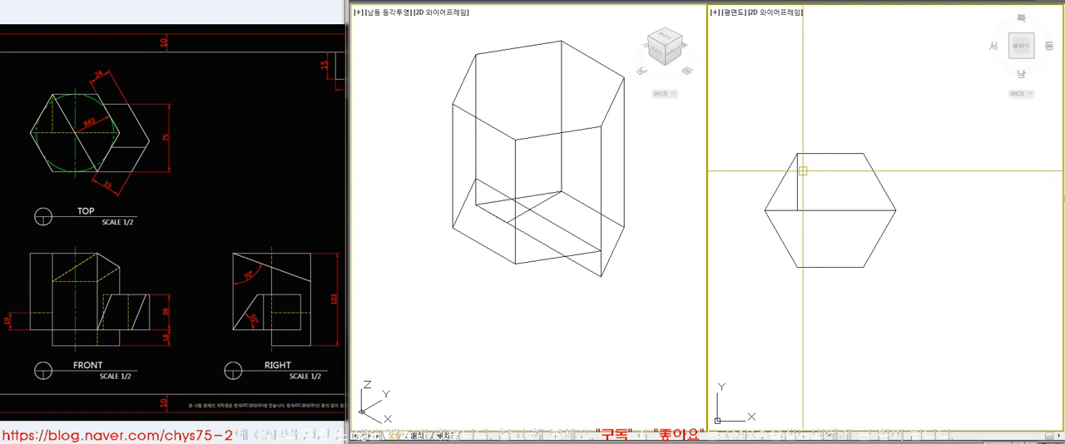
{"action": "left_click", "coordinate": [800, 178]}
{"action": "key", "text": "Delete"}
Draw a closed triangular polyline on the prism's top face, from the upper-left plan vertex perpendicular to the diagonal and to the left vertex
{"action": "type", "text": "pl"}
{"action": "key", "text": "Return"}
{"action": "left_click", "coordinate": [797, 154]}
{"action": "left_click", "coordinate": [625, 221]}
{"action": "left_click", "coordinate": [649, 102]}
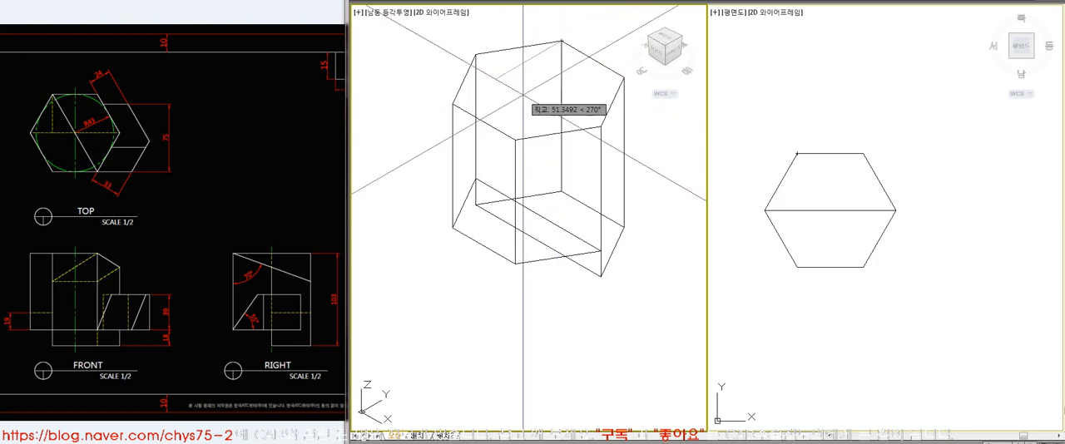
{"action": "left_click", "coordinate": [823, 179]}
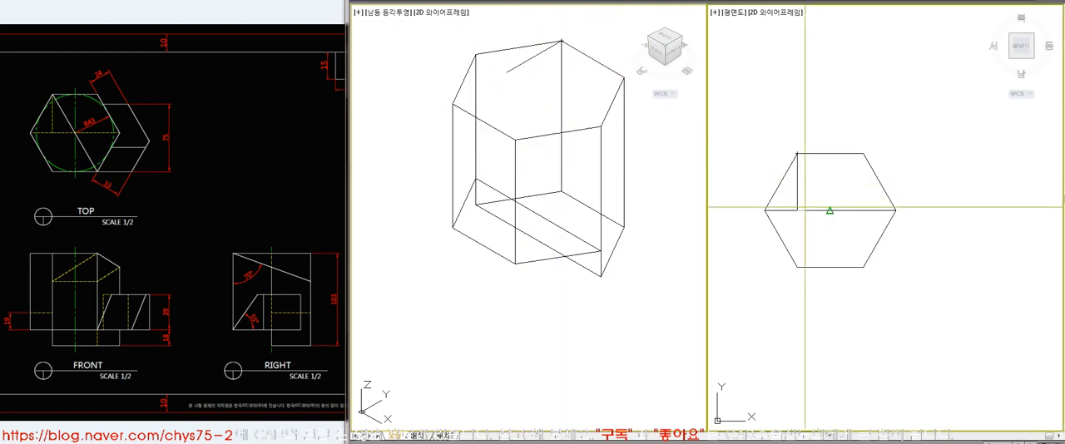
{"action": "left_click", "coordinate": [773, 209]}
{"action": "type", "text": "c"}
{"action": "key", "text": "Return"}
List the triangular polyline's vertex coordinates to check the elevation of the triangle on the prism's top
{"action": "left_click", "coordinate": [797, 181]}
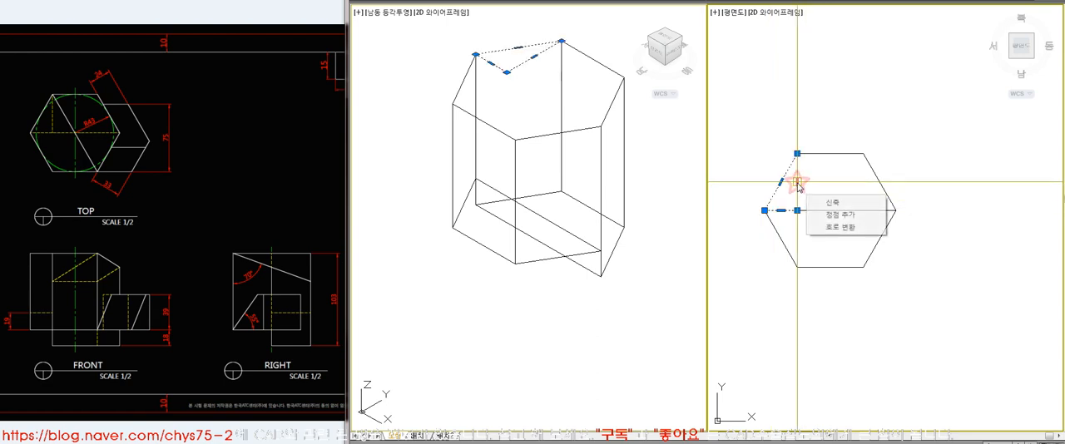
{"action": "type", "text": "li"}
{"action": "key", "text": "Return"}
{"action": "key", "text": "Return"}
{"action": "key", "text": "Escape"}
{"action": "type", "text": "li"}
{"action": "key", "text": "Return"}
{"action": "left_click", "coordinate": [797, 181]}
{"action": "key", "text": "Return"}
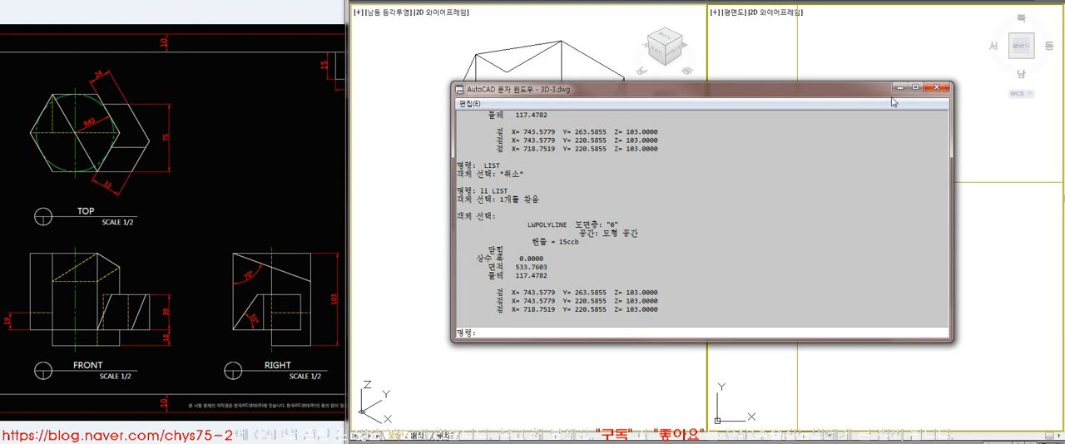
{"action": "left_click", "coordinate": [935, 86]}
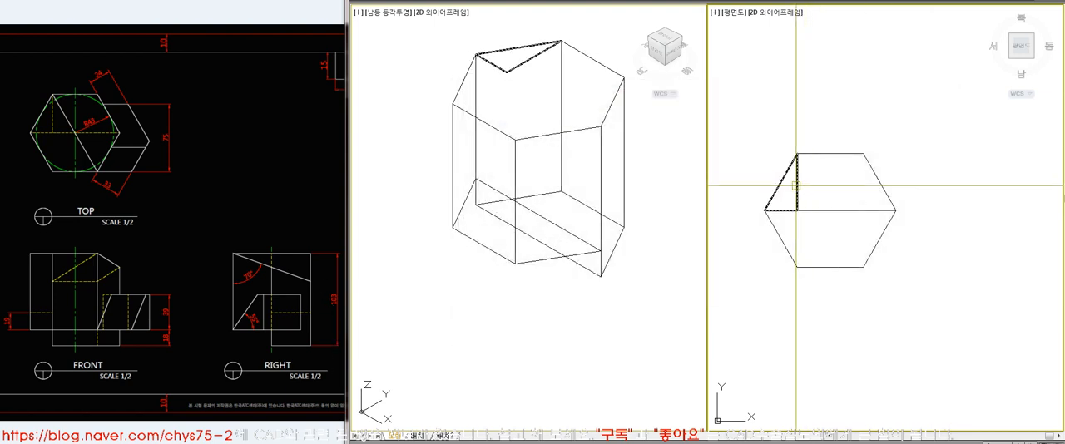
Change the triangular polyline's elevation to 18, level with the underside of the lower cut
{"action": "type", "text": "m"}
{"action": "key", "text": "Return"}
{"action": "left_click", "coordinate": [796, 184]}
{"action": "key", "text": "Return"}
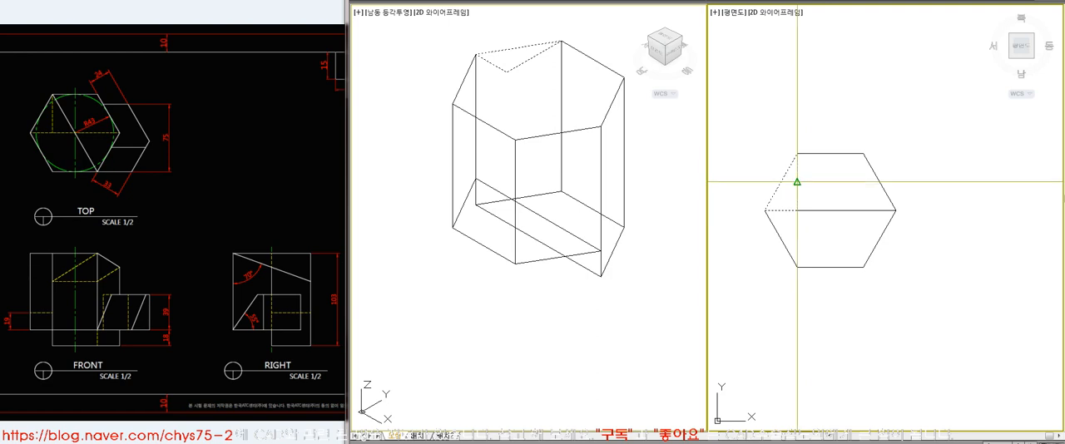
{"action": "key", "text": "Return"}
{"action": "left_click", "coordinate": [554, 285]}
{"action": "left_click", "coordinate": [540, 177]}
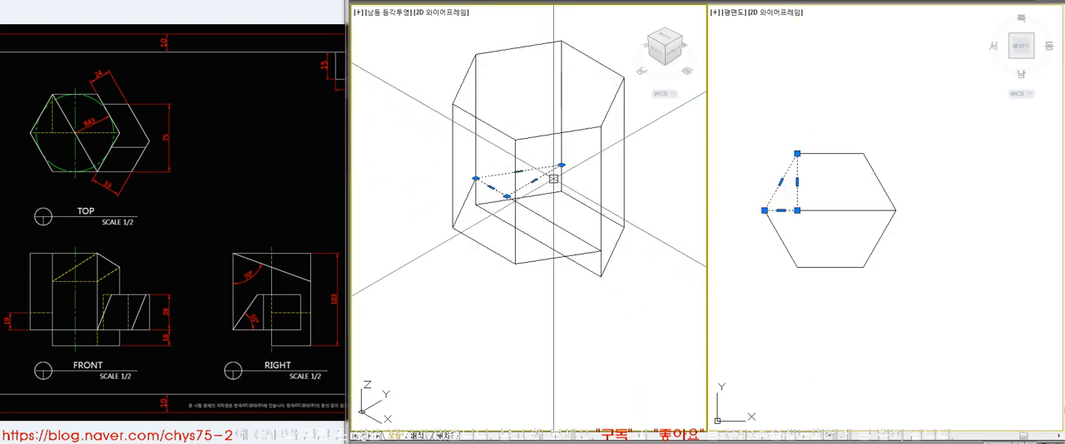
List the relocated triangular polyline's properties to verify its new elevation
{"action": "key", "text": "Escape"}
{"action": "left_click", "coordinate": [805, 184]}
{"action": "type", "text": "li"}
{"action": "key", "text": "Return"}
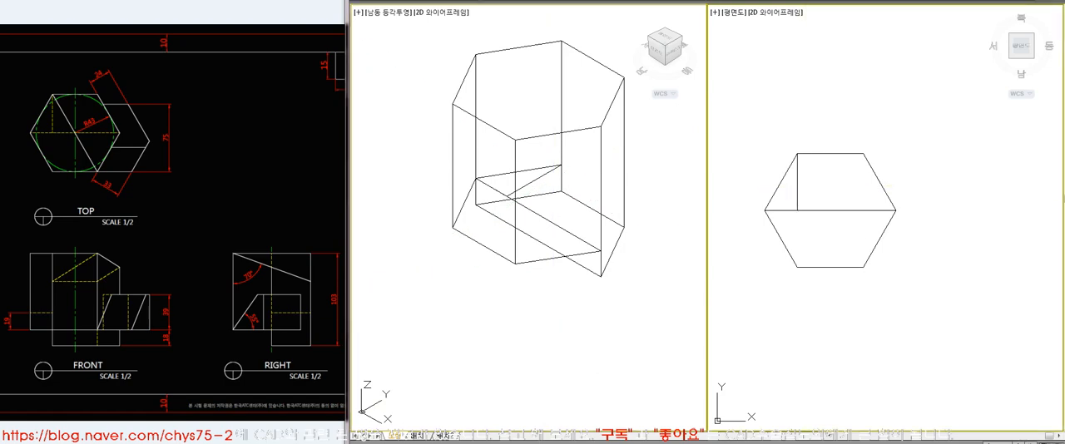
{"action": "left_click", "coordinate": [798, 195]}
{"action": "key", "text": "Return"}
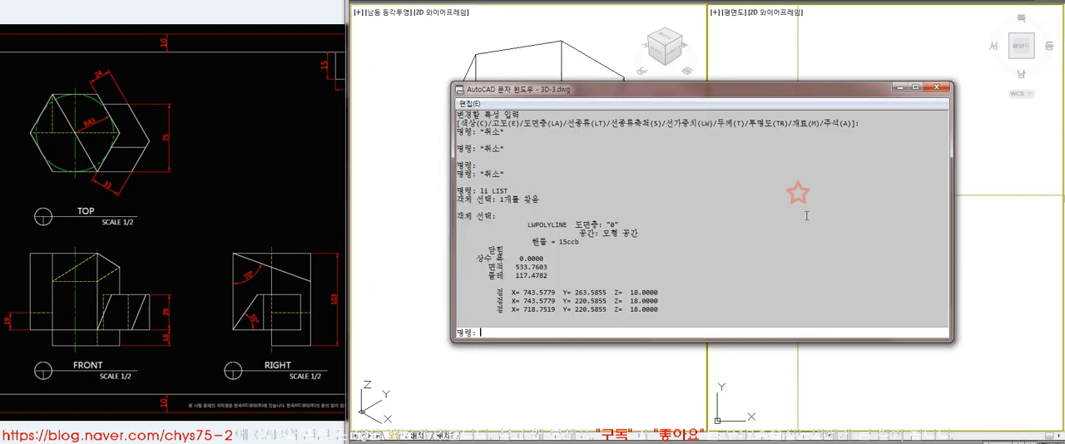
{"action": "left_click", "coordinate": [936, 86]}
Move the triangular polyline straight down onto the prism's base vertex
{"action": "left_click", "coordinate": [795, 186]}
{"action": "left_click", "coordinate": [561, 188]}
{"action": "key", "text": "Return"}
{"action": "left_click", "coordinate": [561, 165]}
{"action": "left_click", "coordinate": [562, 193]}
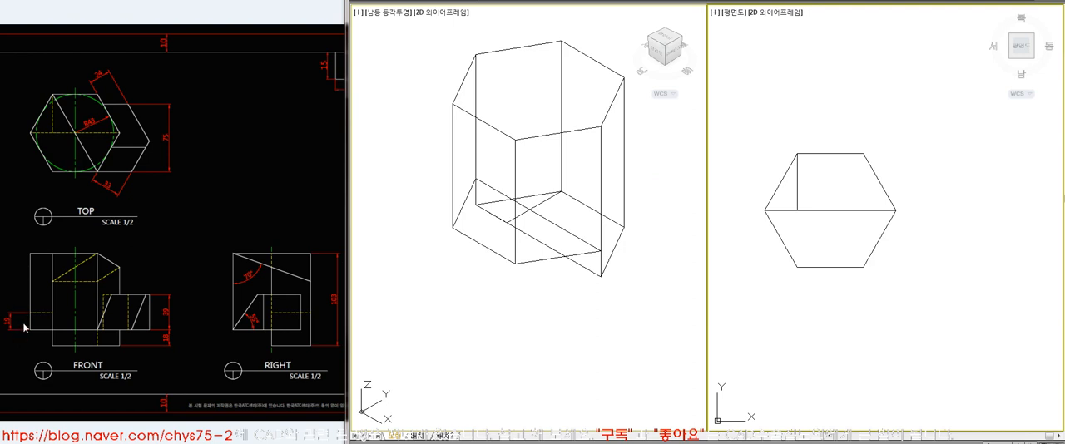
Extrude the triangular polyline upward by 37 from the prism's base
{"action": "left_click", "coordinate": [797, 192]}
{"action": "key", "text": "Delete"}
{"action": "type", "text": "37"}
{"action": "key", "text": "Return"}
Subtract the 37-high triangular prism from the hexagonal body
{"action": "left_click", "coordinate": [616, 300]}
{"action": "type", "text": "su"}
{"action": "key", "text": "Return"}
{"action": "left_click", "coordinate": [582, 267]}
{"action": "key", "text": "Return"}
{"action": "left_click", "coordinate": [529, 151]}
{"action": "key", "text": "Return"}
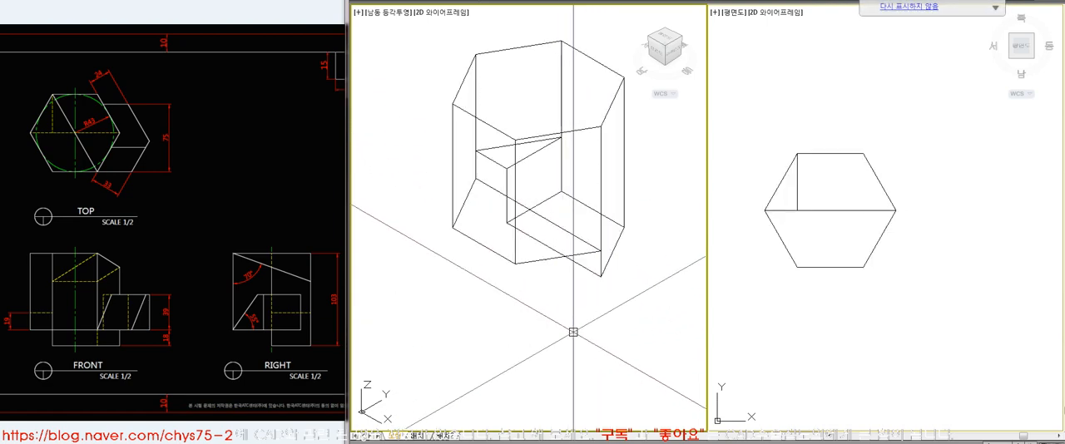
Compare the triangular cut with the reference views and display the plan view with hidden lines removed
{"action": "left_click", "coordinate": [224, 192]}
{"action": "left_click", "coordinate": [797, 187]}
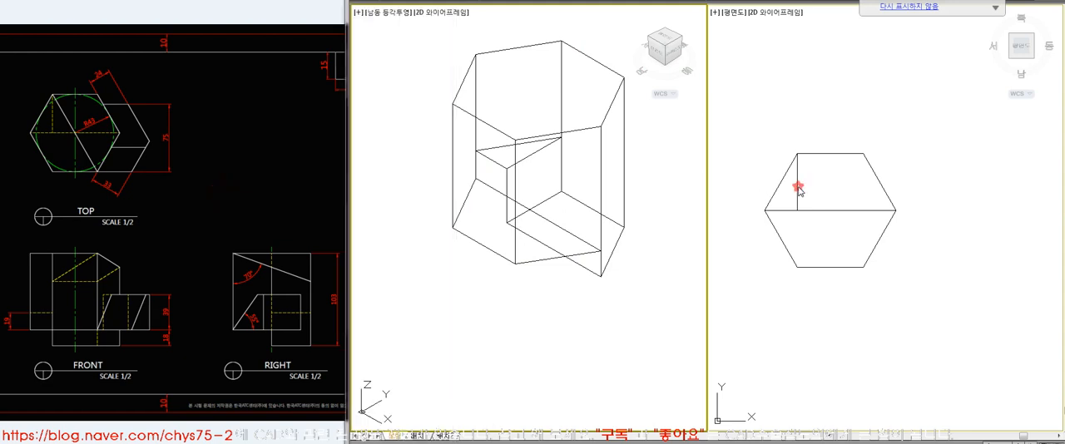
{"action": "left_click", "coordinate": [281, 172]}
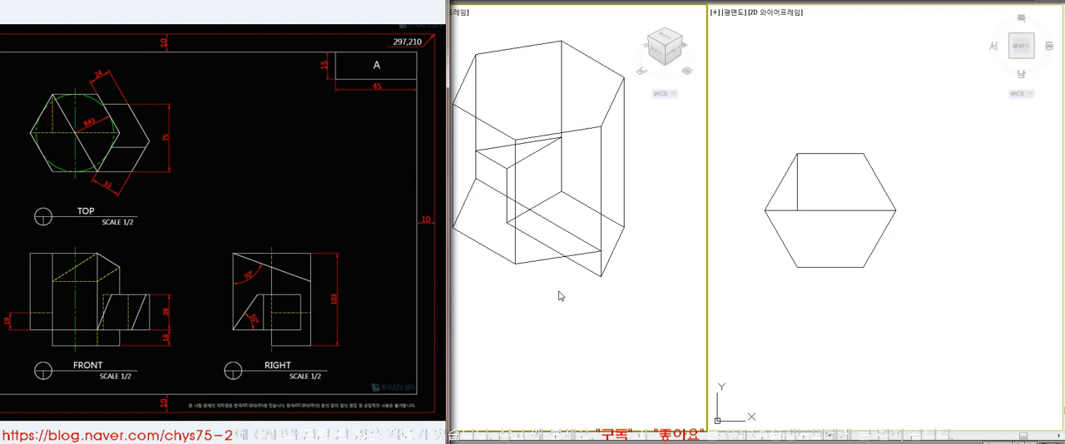
{"action": "left_click", "coordinate": [547, 328]}
{"action": "left_click", "coordinate": [838, 336]}
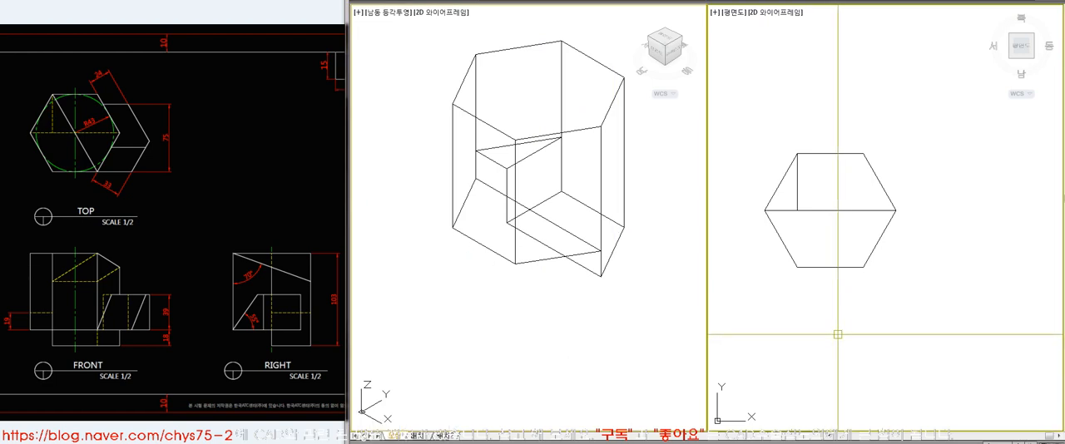
{"action": "type", "text": "hi"}
{"action": "key", "text": "Return"}
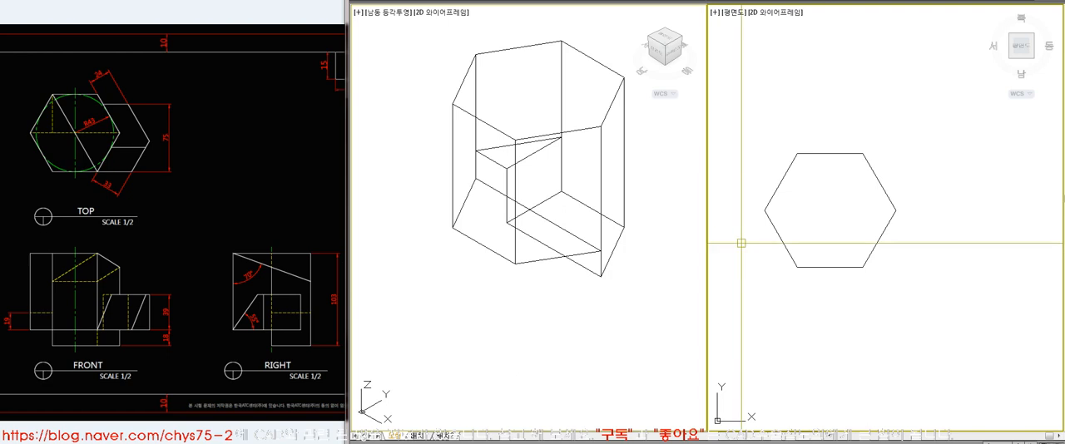
Undo the triangular subtraction and extrusion, and move the triangular polyline back up to elevation 18
{"action": "key", "text": "ctrl+z"}
{"action": "key", "text": "ctrl+z"}
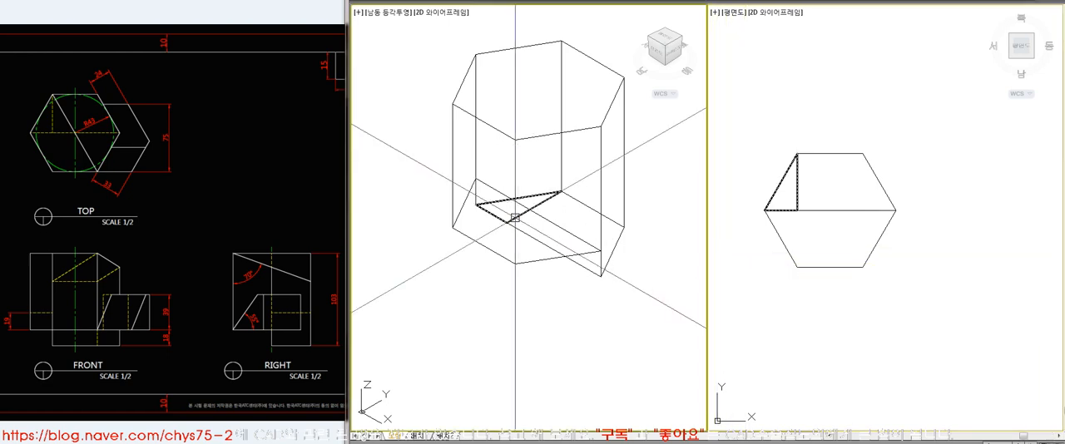
{"action": "left_click", "coordinate": [475, 204]}
{"action": "left_click", "coordinate": [475, 204]}
{"action": "left_click", "coordinate": [476, 178]}
List the triangular polyline's vertex coordinates to check its elevation after the move
{"action": "left_click", "coordinate": [776, 262]}
{"action": "type", "text": "li"}
{"action": "key", "text": "space"}
{"action": "left_click", "coordinate": [798, 199]}
{"action": "key", "text": "space"}
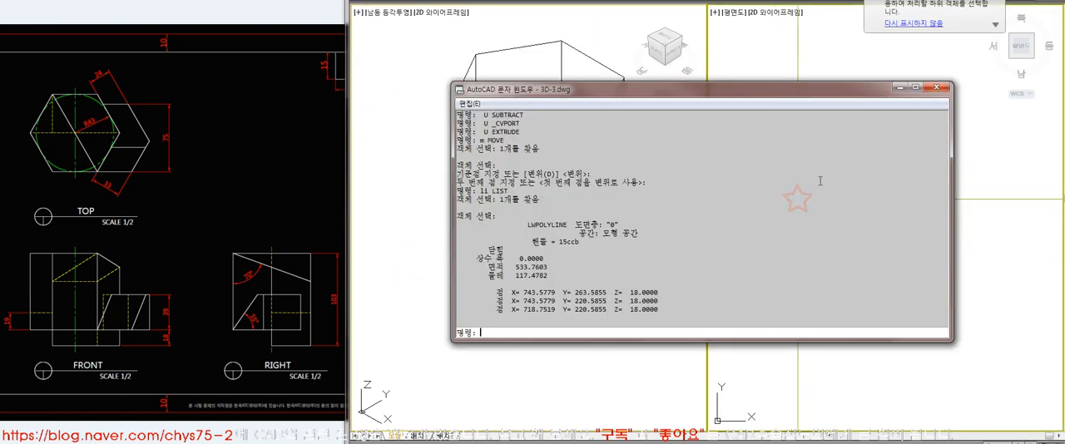
{"action": "left_click", "coordinate": [935, 87]}
Extrude the triangular polyline upward by 19 from elevation 18, as dimensioned in the reference FRONT view
{"action": "left_click", "coordinate": [416, 351]}
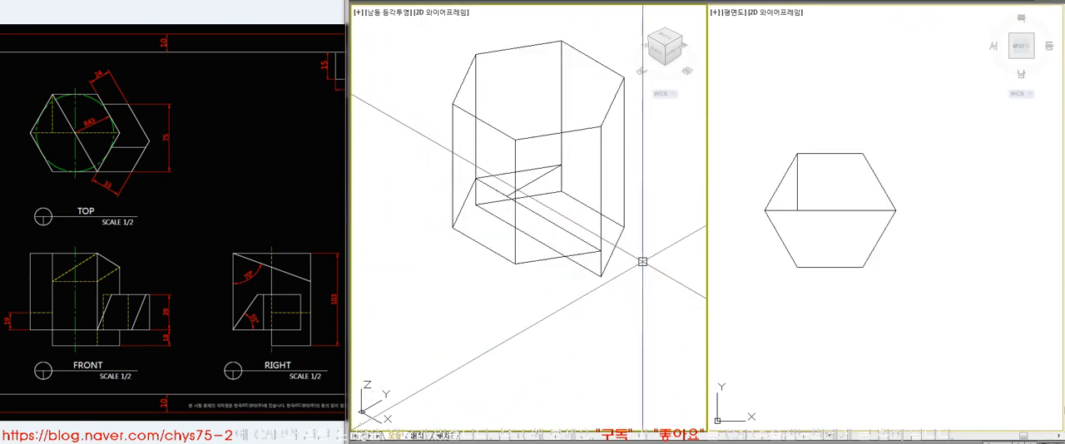
{"action": "left_click", "coordinate": [533, 183]}
{"action": "key", "text": "Return"}
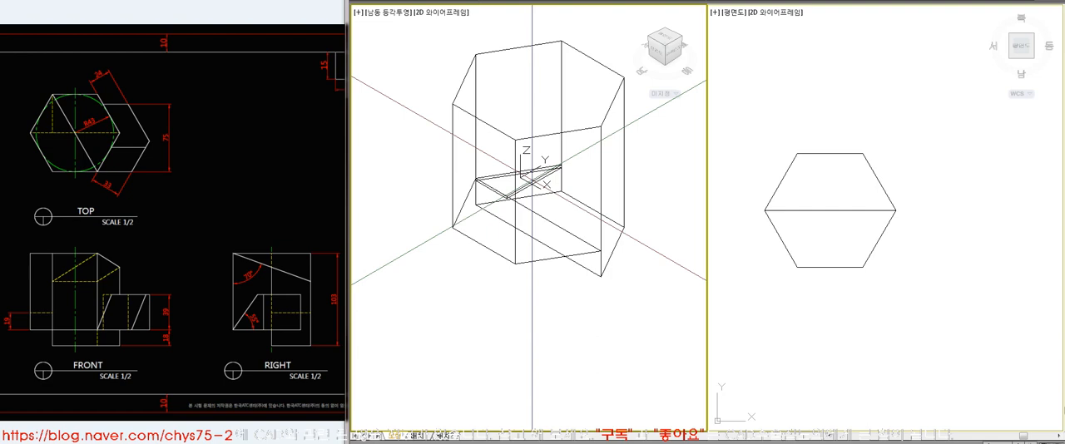
{"action": "left_click", "coordinate": [532, 179]}
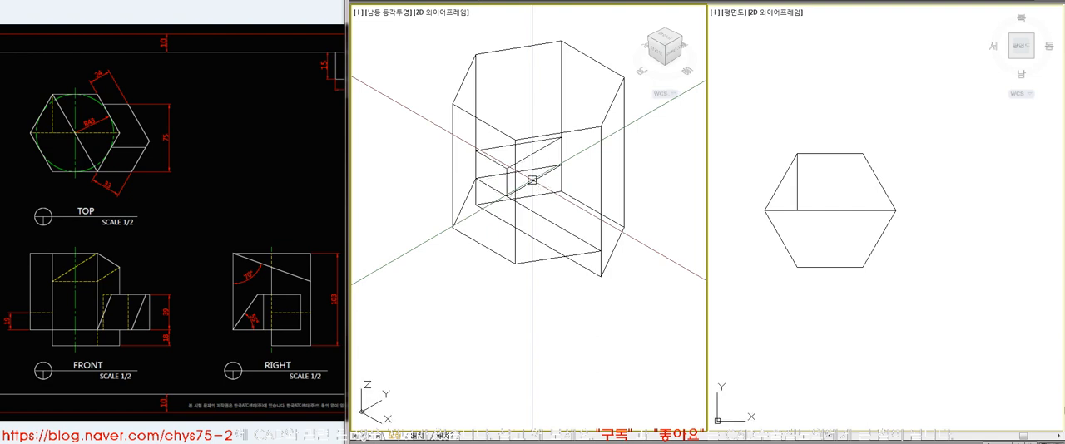
Subtract the extruded triangular prism from the hexagonal prism
{"action": "type", "text": "su"}
{"action": "key", "text": "Return"}
{"action": "left_click", "coordinate": [585, 128]}
{"action": "key", "text": "Return"}
{"action": "left_click", "coordinate": [524, 158]}
{"action": "key", "text": "Return"}
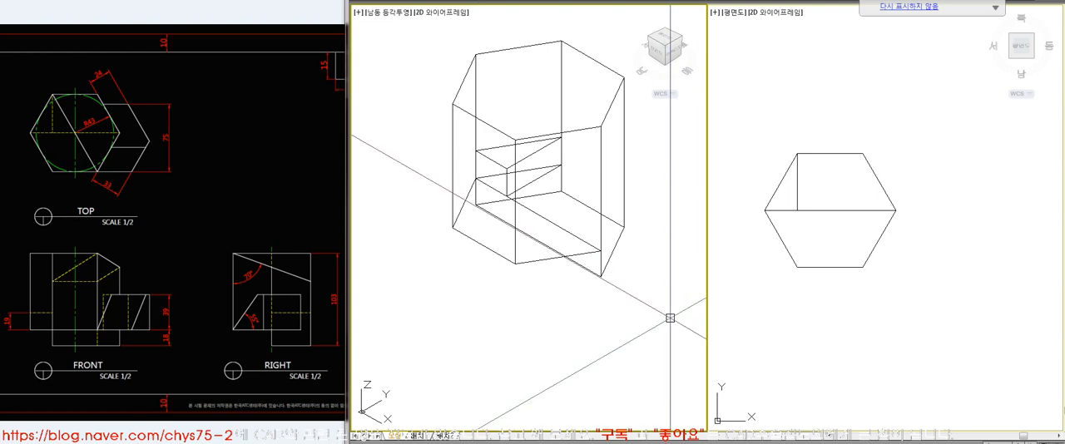
Display the isometric and plan views with hidden lines removed to check the triangular pocket, and regenerate the wireframe
{"action": "type", "text": "hi"}
{"action": "key", "text": "Return"}
{"action": "type", "text": "re"}
{"action": "key", "text": "Return"}
{"action": "left_click", "coordinate": [830, 313]}
{"action": "type", "text": "hi"}
{"action": "key", "text": "Return"}
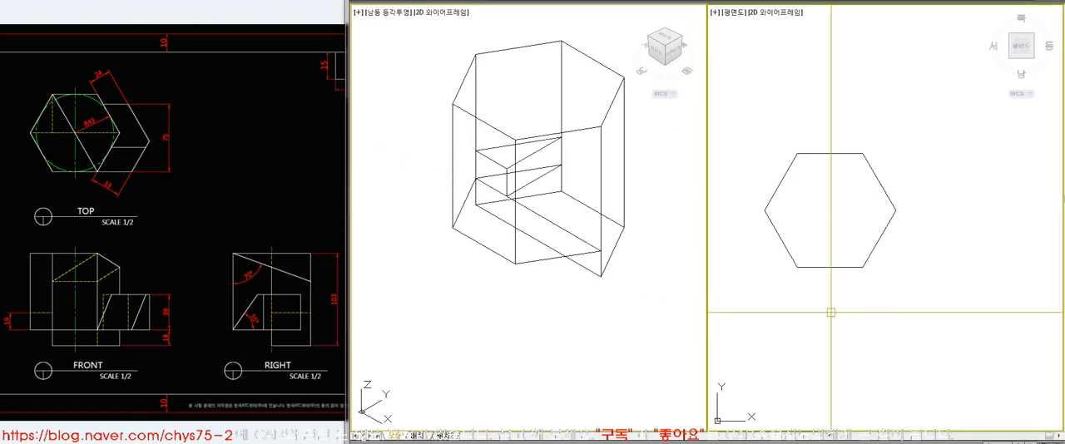
{"action": "type", "text": "re"}
{"action": "key", "text": "Return"}
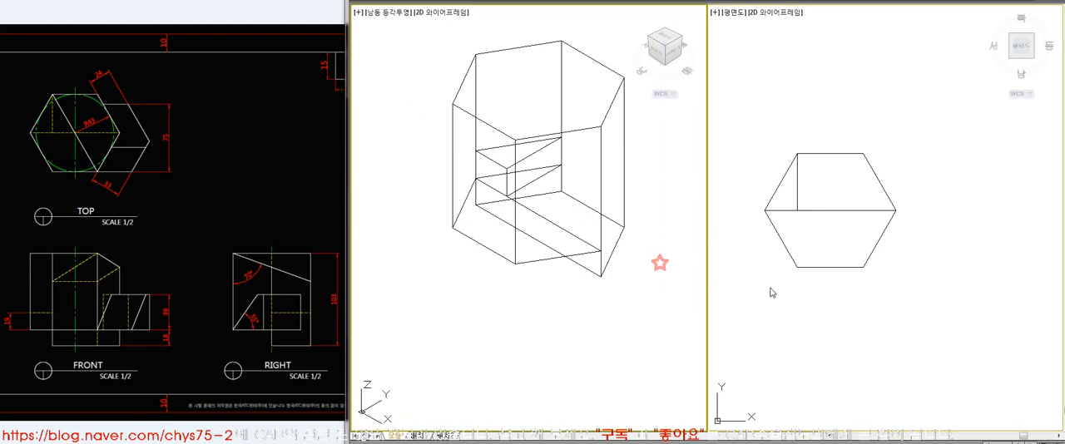
Draw lines along the hexagon's upper-right and lower-right edges at the base of the prism
{"action": "left_click", "coordinate": [679, 278]}
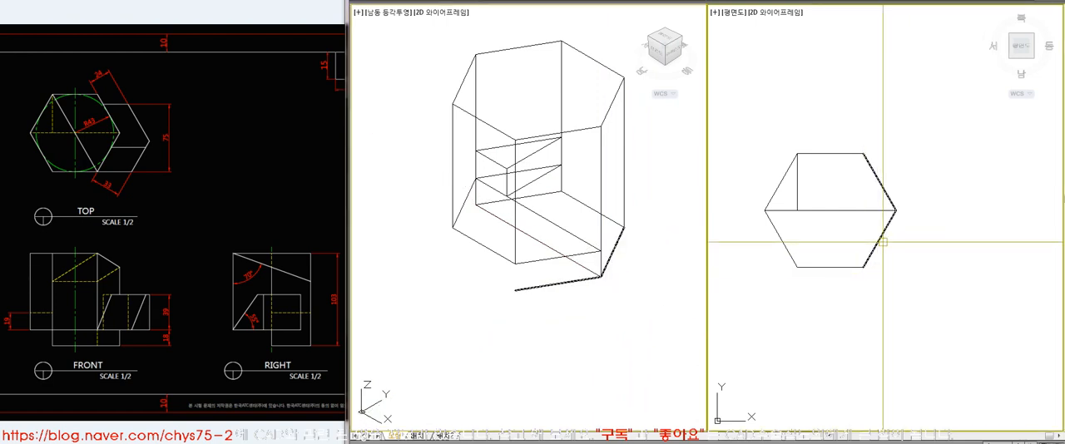
{"action": "left_click", "coordinate": [883, 242]}
{"action": "left_click", "coordinate": [883, 240]}
{"action": "key", "text": "Escape"}
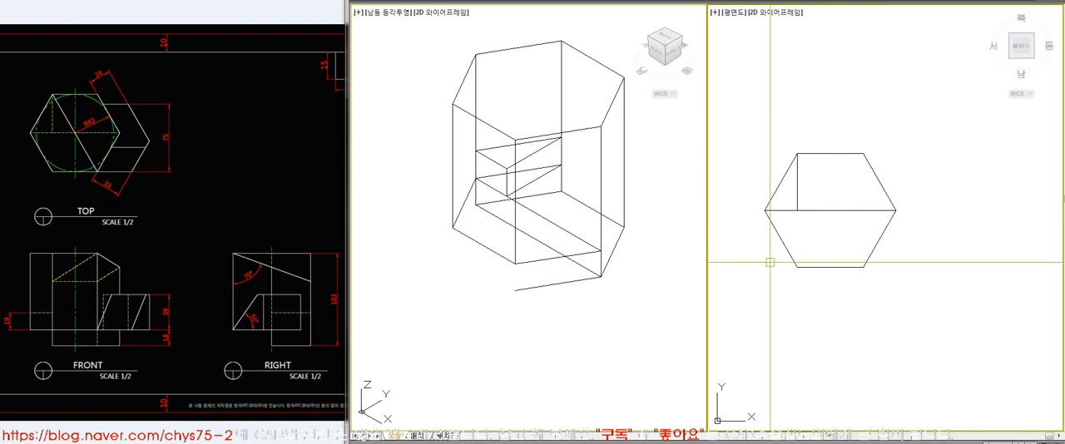
Offset the upper-right edge line outward by 24 and the lower-right edge line outward by 33
{"action": "type", "text": "24"}
{"action": "key", "text": "space"}
{"action": "left_click", "coordinate": [882, 186]}
{"action": "left_click", "coordinate": [905, 182]}
{"action": "key", "text": "space"}
{"action": "key", "text": "space"}
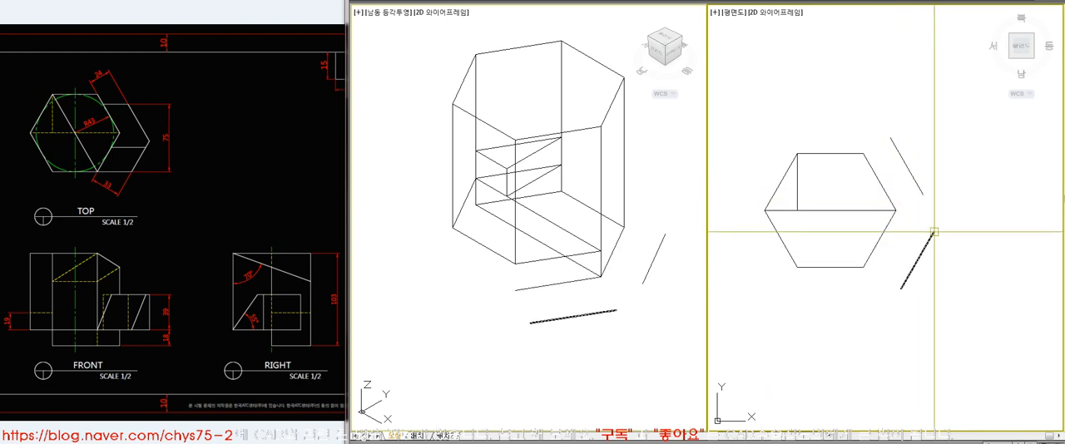
Join the two offset lines at a corner and close their lower end with a horizontal line from the hexagon's lower-right vertex
{"action": "left_click", "coordinate": [934, 233]}
{"action": "left_click", "coordinate": [911, 176]}
{"action": "type", "text": "l"}
{"action": "left_click", "coordinate": [865, 268]}
{"action": "left_click", "coordinate": [973, 271]}
{"action": "key", "text": "space"}
{"action": "type", "text": "f"}
{"action": "left_click", "coordinate": [916, 263]}
{"action": "left_click", "coordinate": [899, 267]}
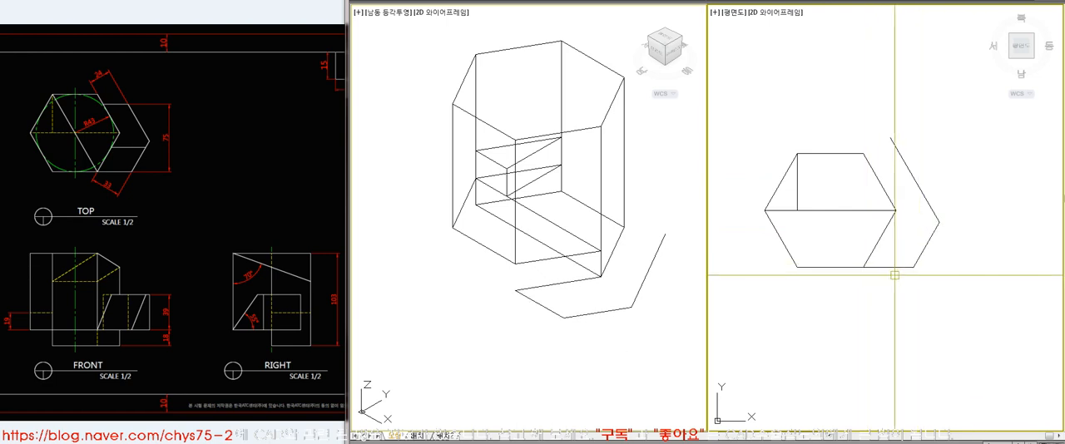
Add a horizontal line 75 above the outline's bottom side, as dimensioned in the TOP view, and trim its corners
{"action": "left_click", "coordinate": [162, 173]}
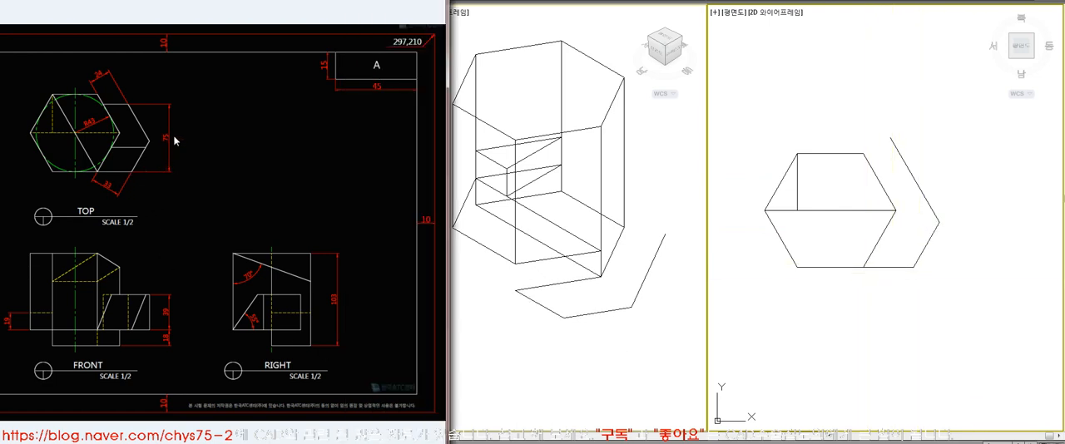
{"action": "left_click", "coordinate": [819, 306]}
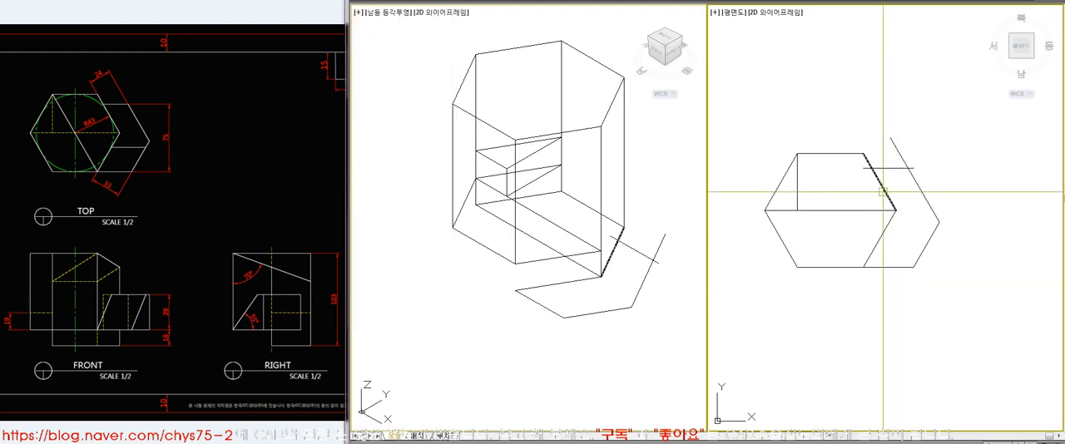
{"action": "left_click", "coordinate": [909, 168]}
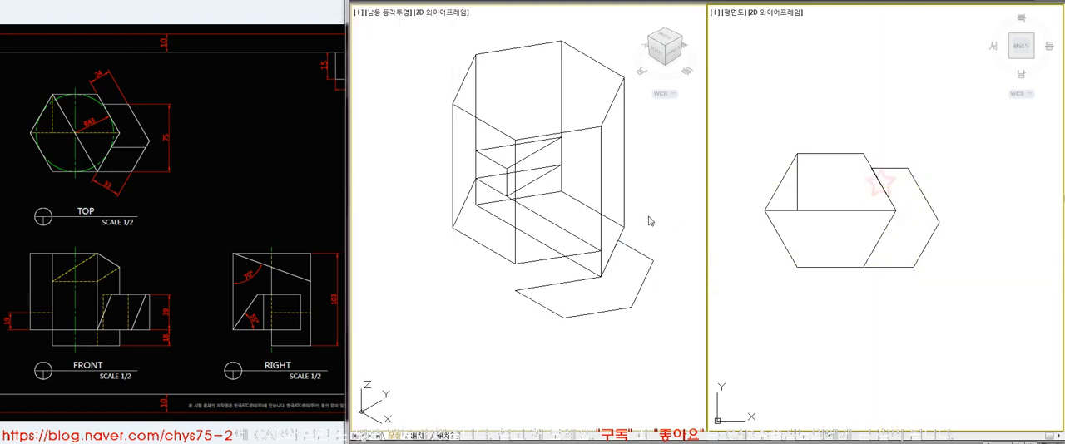
Undo the last corner trimming of the side outline
{"action": "left_click", "coordinate": [611, 250]}
{"action": "key", "text": "Escape"}
{"action": "left_click", "coordinate": [965, 321]}
{"action": "key", "text": "ctrl+z"}
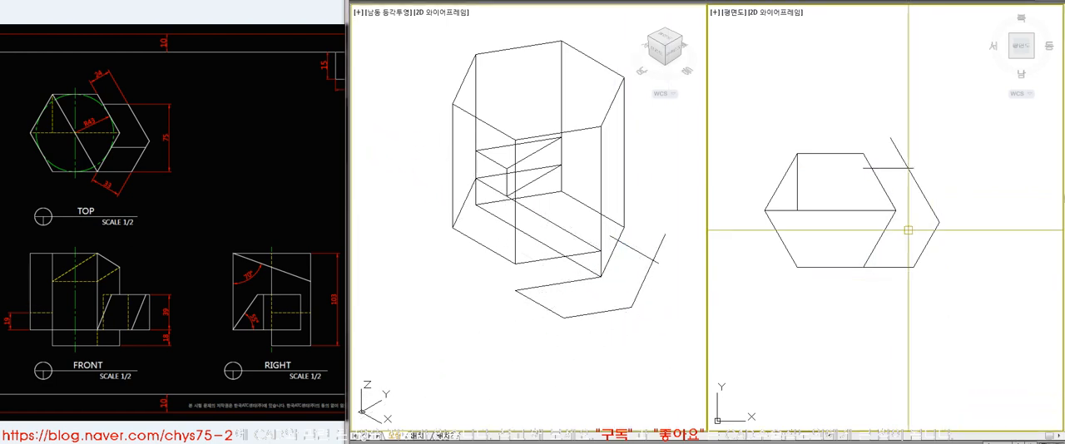
Fillet the upper horizontal line with the hexagon's upper-right edge line and with the outer offset line to close the outline
{"action": "left_click", "coordinate": [882, 190]}
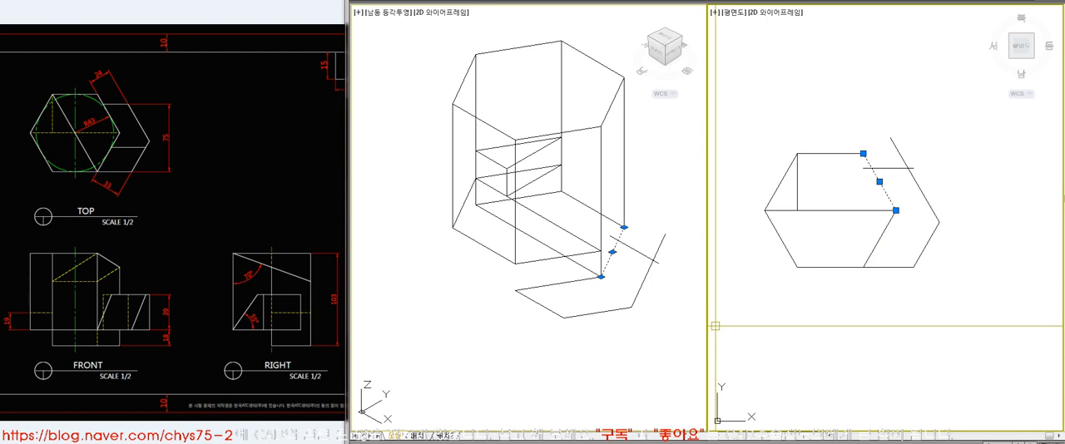
{"action": "key", "text": "Escape"}
{"action": "type", "text": "f"}
{"action": "key", "text": "space"}
{"action": "left_click", "coordinate": [880, 181]}
{"action": "left_click", "coordinate": [884, 169]}
{"action": "key", "text": "space"}
{"action": "left_click", "coordinate": [891, 169]}
{"action": "left_click", "coordinate": [930, 188]}
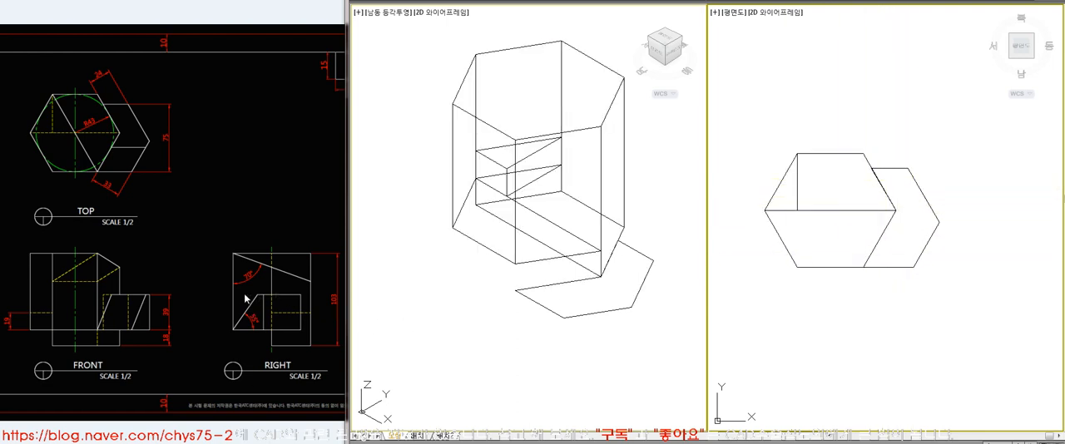
Turn the side outline into one closed polyline and check it
{"action": "left_click", "coordinate": [932, 239]}
{"action": "key", "text": "Escape"}
{"action": "left_click", "coordinate": [933, 238]}
{"action": "key", "text": "Escape"}
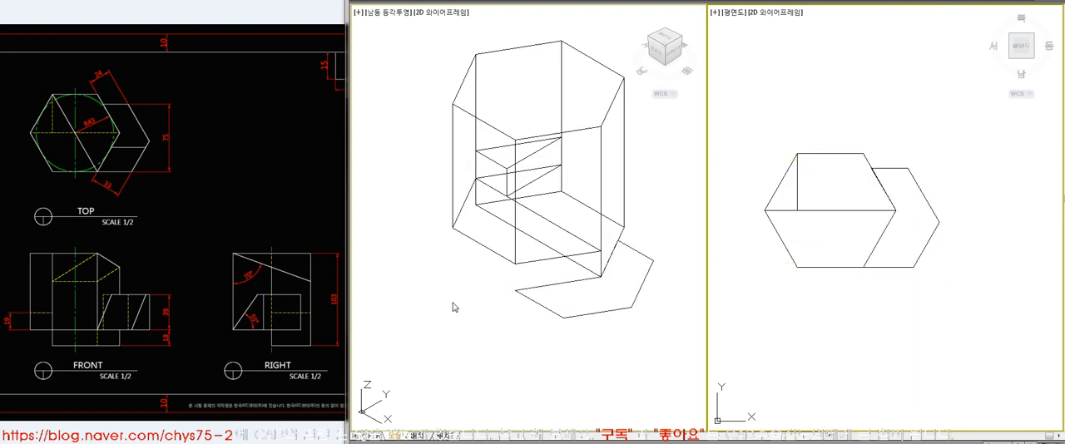
{"action": "left_click", "coordinate": [869, 267]}
{"action": "key", "text": "Escape"}
Move the closed side outline up by 18, as dimensioned in the reference FRONT view
{"action": "left_click", "coordinate": [148, 334]}
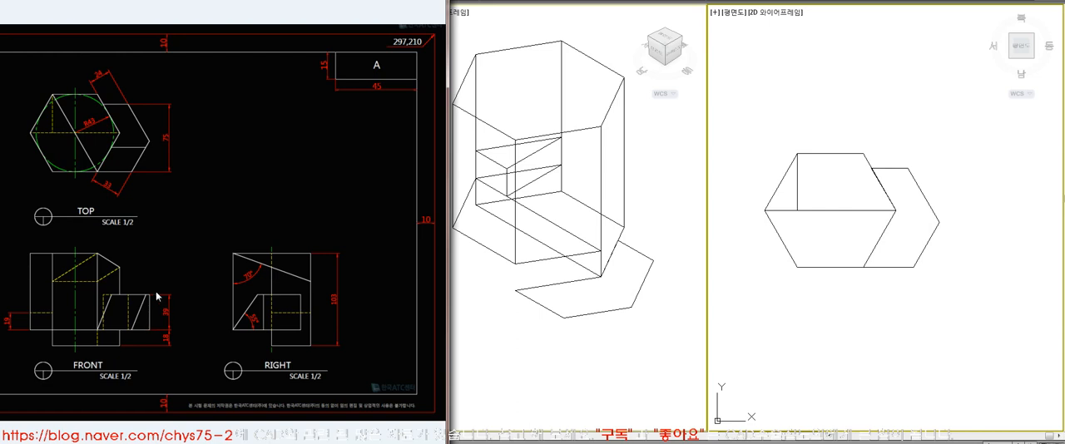
{"action": "left_click", "coordinate": [601, 309]}
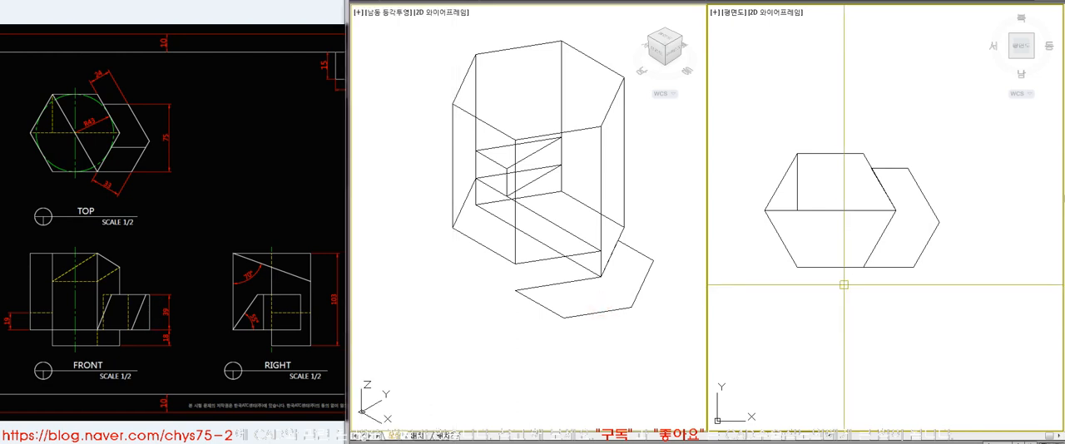
{"action": "left_click", "coordinate": [898, 265]}
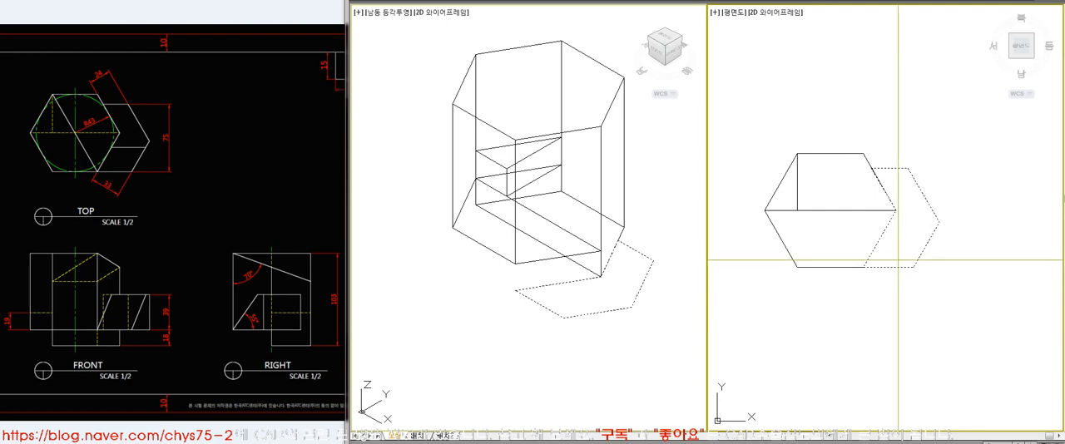
{"action": "left_click", "coordinate": [899, 261]}
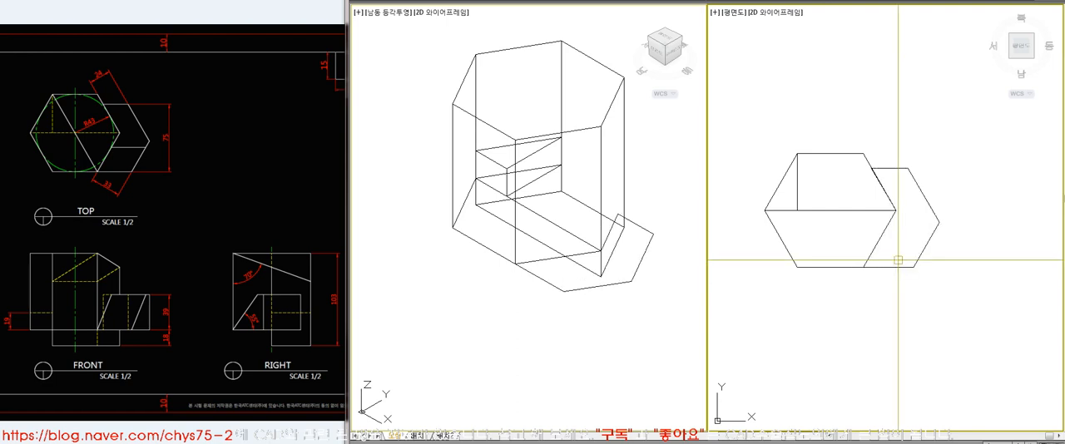
Undo the last outline move and try moving the outline vertex to vertex in the isometric view instead
{"action": "key", "text": "ctrl+z"}
{"action": "left_click", "coordinate": [565, 315]}
{"action": "left_click", "coordinate": [565, 315]}
{"action": "left_click", "coordinate": [515, 263]}
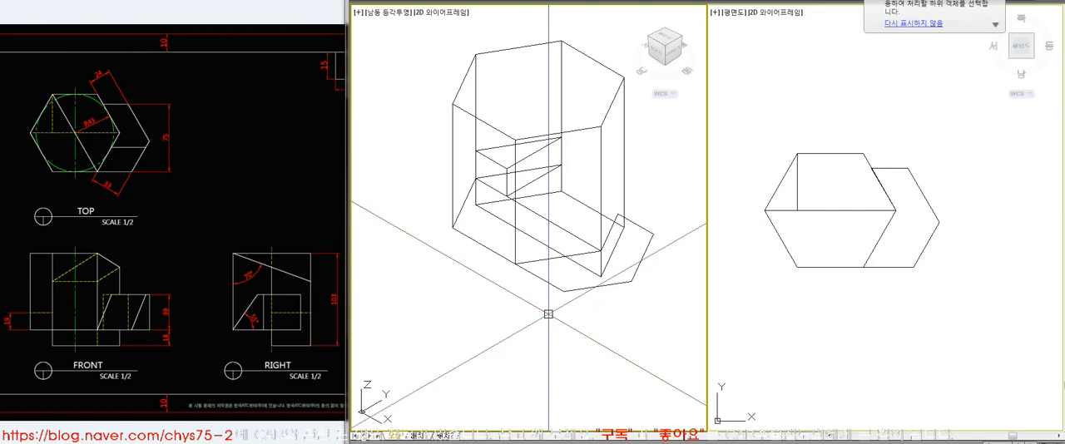
{"action": "left_click", "coordinate": [519, 265]}
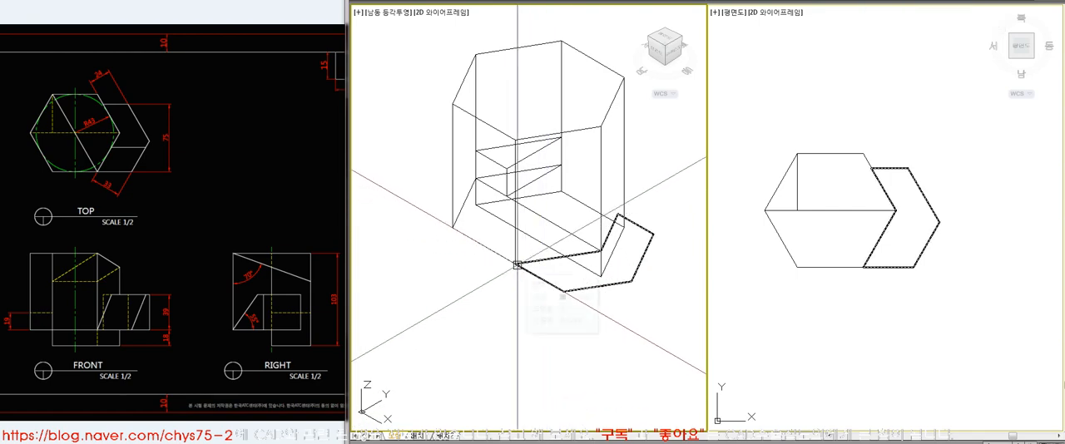
Undo the vertex-to-vertex move and raise the side outline by 18 along Z
{"action": "key", "text": "ctrl+z"}
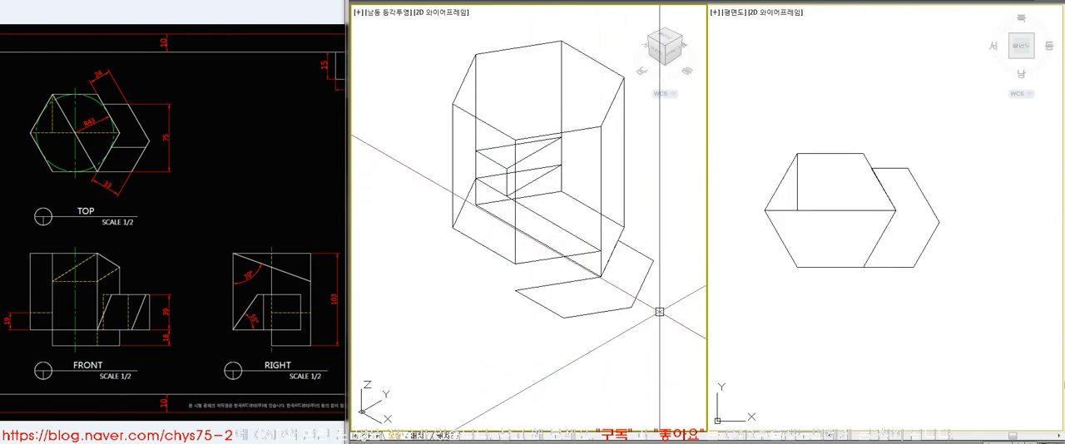
{"action": "left_click", "coordinate": [620, 309]}
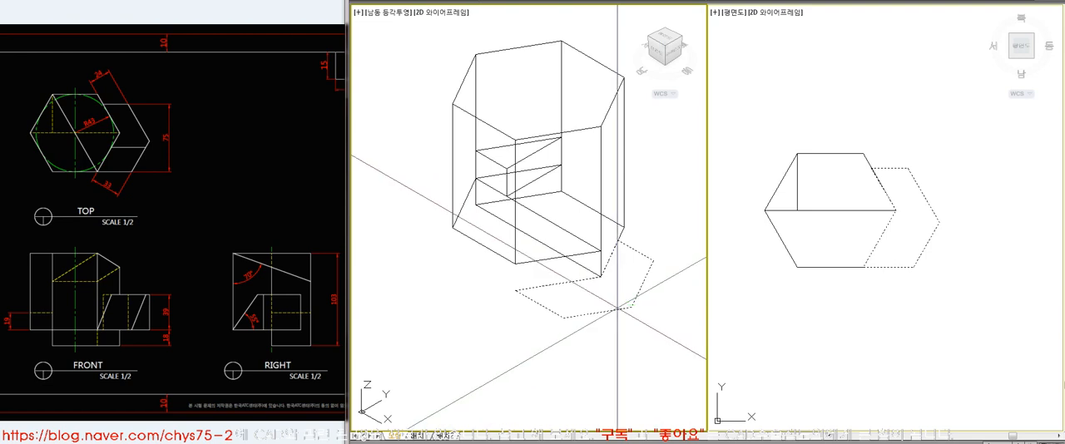
{"action": "key", "text": "Return"}
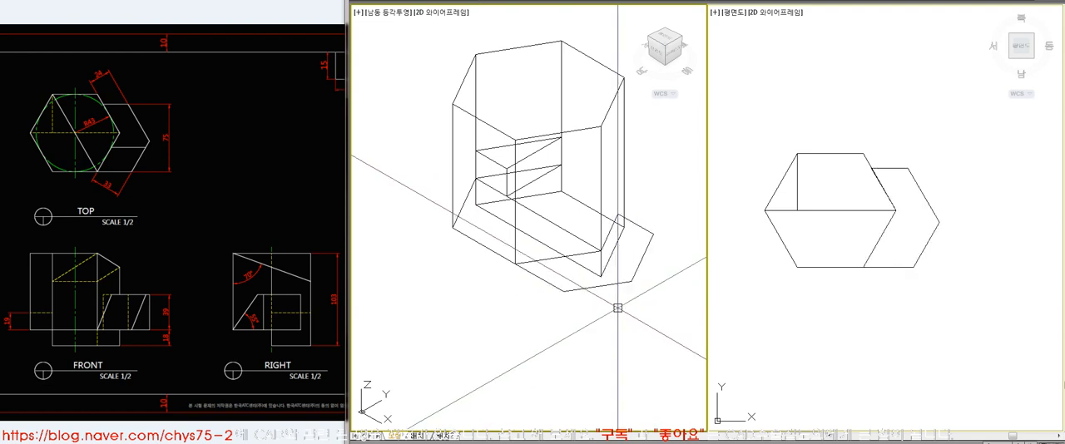
Extrude the raised side outline upward by 39
{"action": "type", "text": "ext"}
{"action": "key", "text": "Return"}
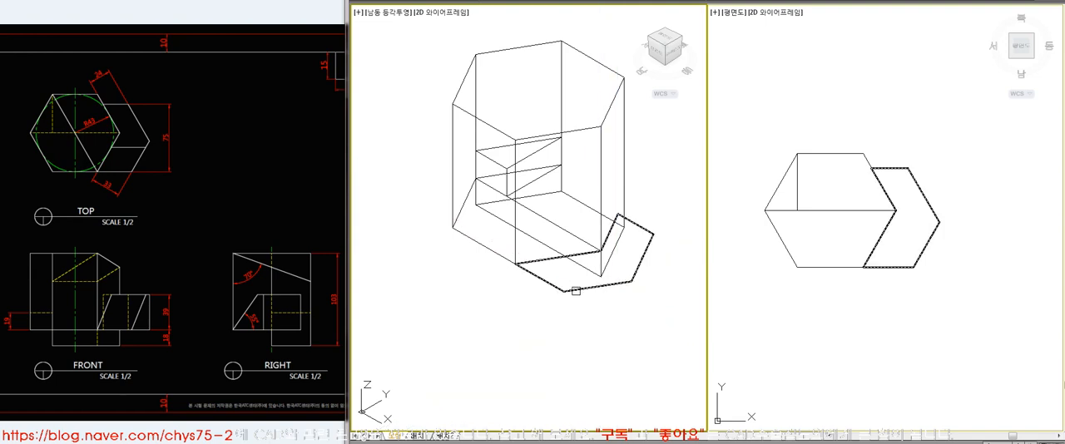
{"action": "left_click", "coordinate": [575, 291]}
{"action": "key", "text": "Return"}
{"action": "type", "text": "39"}
{"action": "key", "text": "Return"}
Display both views with hidden lines removed and compare the side block with the reference views
{"action": "type", "text": "hi"}
{"action": "key", "text": "Return"}
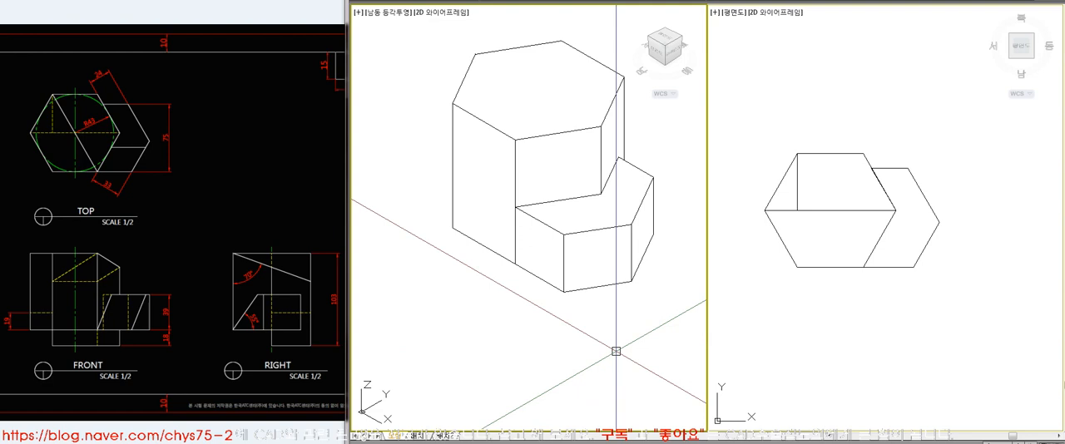
{"action": "left_click", "coordinate": [890, 312]}
{"action": "key", "text": "Return"}
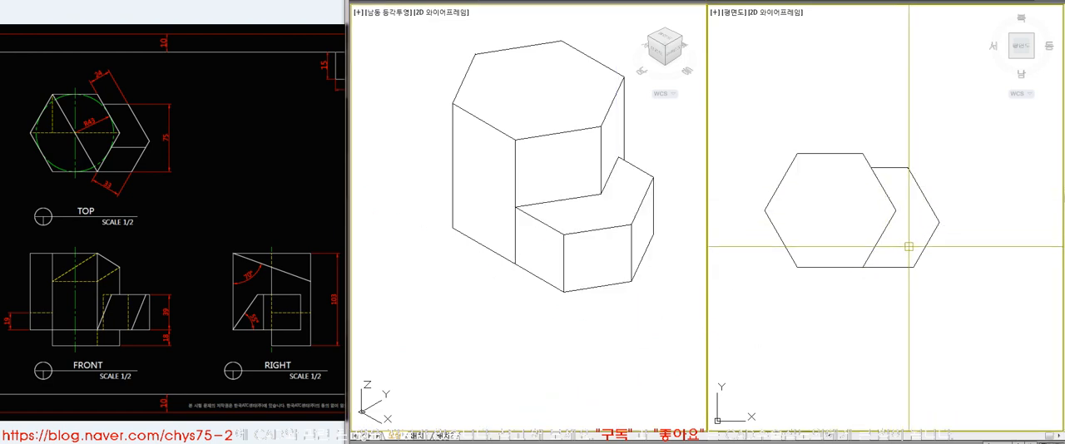
{"action": "left_click", "coordinate": [268, 181]}
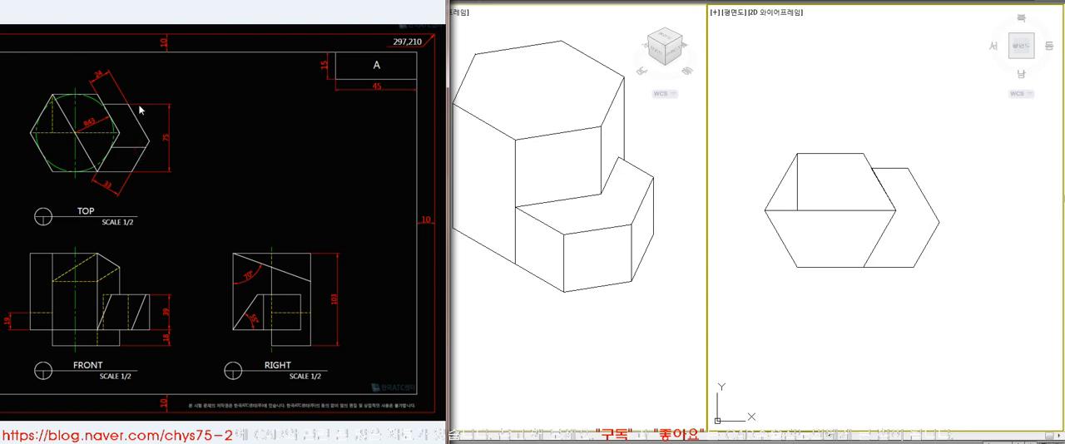
{"action": "left_click", "coordinate": [895, 340]}
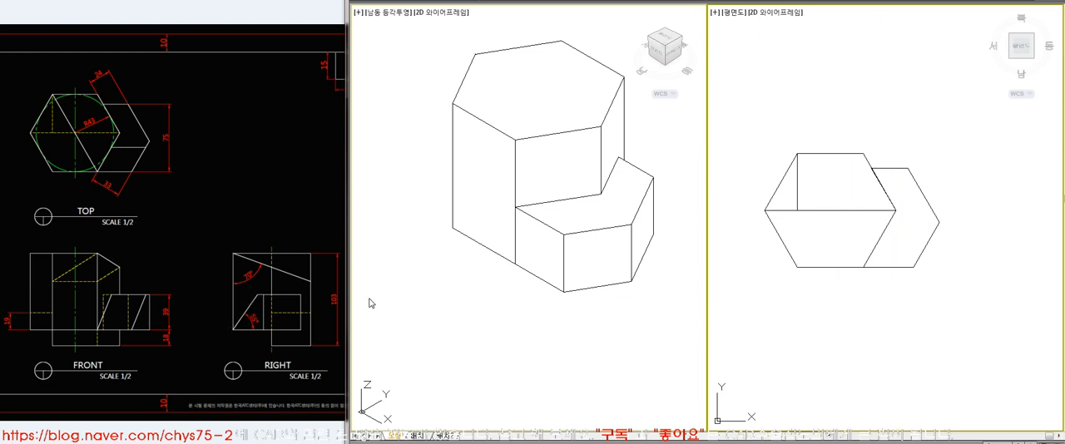
Draw a vertical construction line in the empty area below and beside the solid in the plan view
{"action": "scroll", "coordinate": [787, 164], "scroll_direction": "down", "scroll_amount": 4}
{"action": "scroll", "coordinate": [971, 298], "scroll_direction": "up", "scroll_amount": 2}
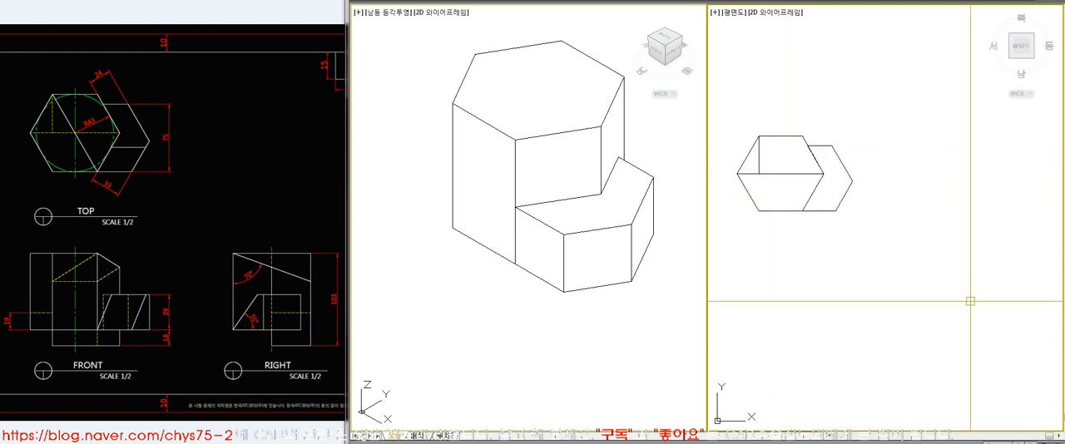
{"action": "key", "text": "l"}
{"action": "key", "text": "space"}
{"action": "left_click", "coordinate": [895, 217]}
{"action": "left_click", "coordinate": [919, 353]}
{"action": "key", "text": "space"}
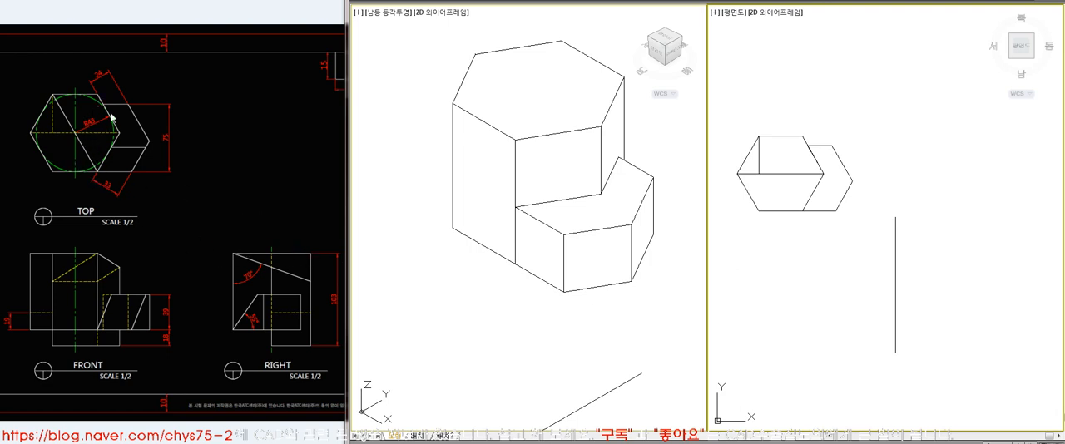
Offset the vertical construction line by 86 toward the outer side
{"action": "type", "text": "86"}
{"action": "key", "text": "Return"}
{"action": "left_click", "coordinate": [896, 253]}
{"action": "left_click", "coordinate": [941, 246]}
{"action": "key", "text": "Return"}
Draw a horizontal line across the tops of the vertical lines and a slanted line at 70° from the first vertical's upper end
{"action": "type", "text": "l"}
{"action": "key", "text": "Return"}
{"action": "left_click", "coordinate": [895, 219]}
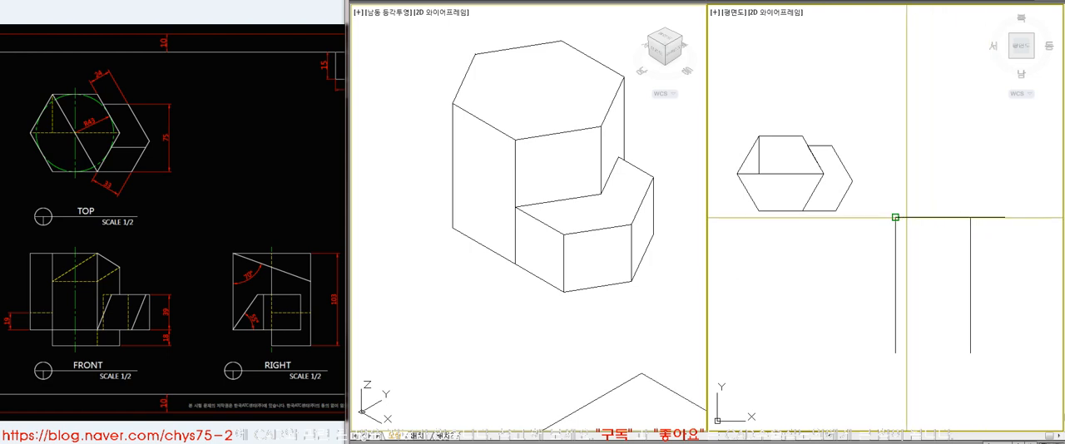
{"action": "left_click", "coordinate": [895, 217]}
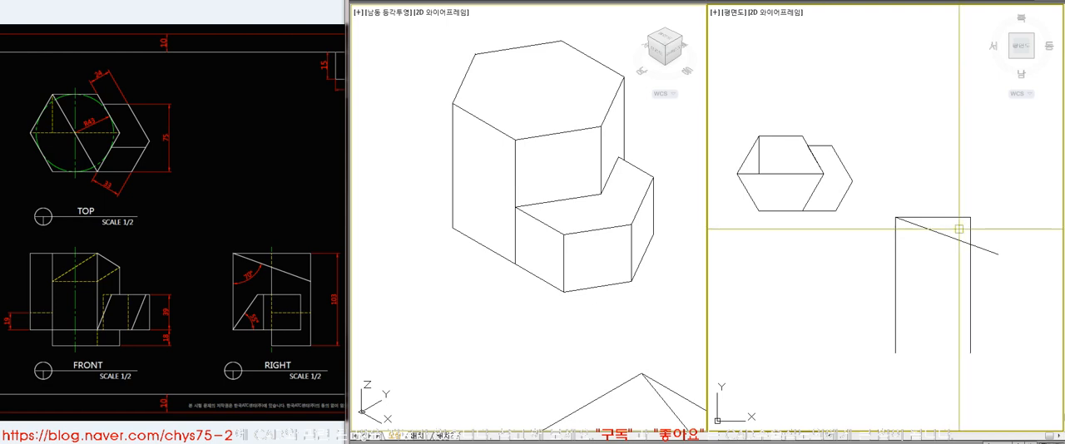
Create a closed boundary of the triangle between the horizontal, slanted and second vertical lines, and move it aside
{"action": "type", "text": "bo"}
{"action": "key", "text": "space"}
{"action": "key", "text": "space"}
{"action": "left_click", "coordinate": [958, 228]}
{"action": "left_click", "coordinate": [955, 219]}
{"action": "key", "text": "space"}
{"action": "left_click", "coordinate": [951, 230]}
{"action": "left_click", "coordinate": [860, 287]}
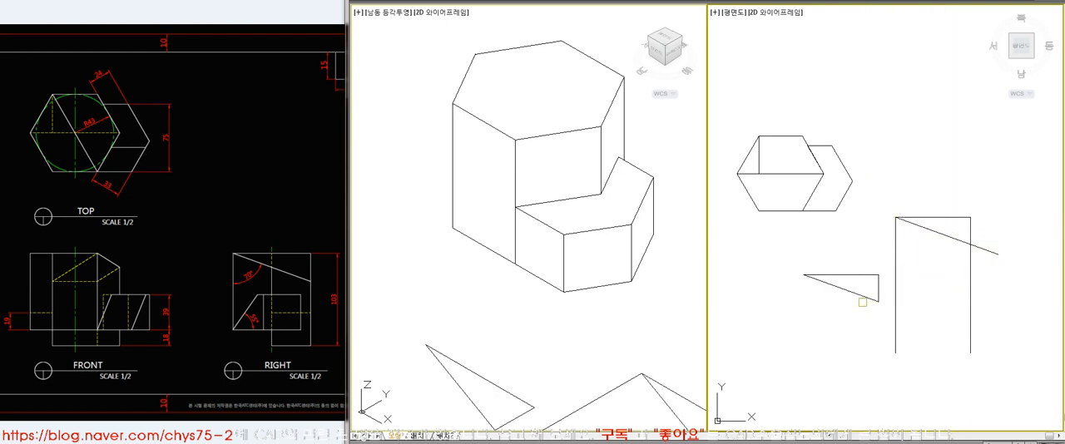
Erase the triangle that was moved aside and consult the reference RIGHT view
{"action": "left_click", "coordinate": [862, 300]}
{"action": "key", "text": "Delete"}
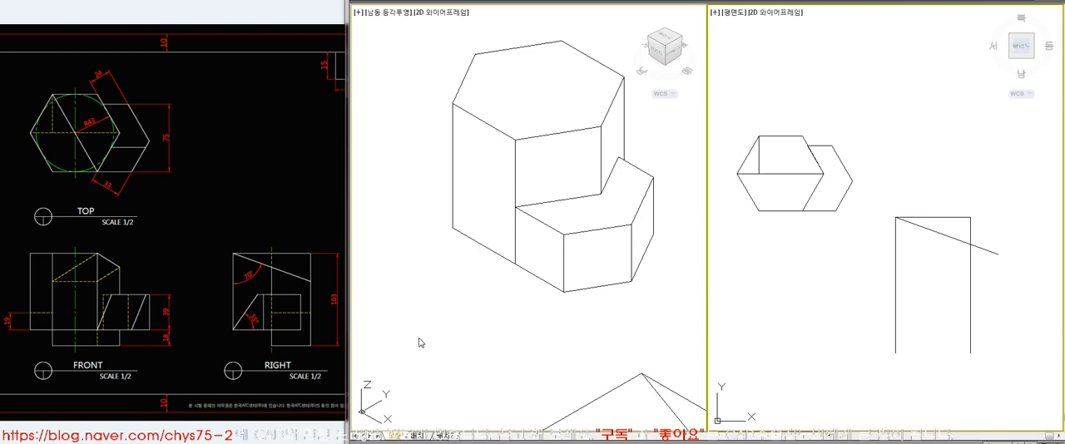
{"action": "left_click", "coordinate": [297, 313]}
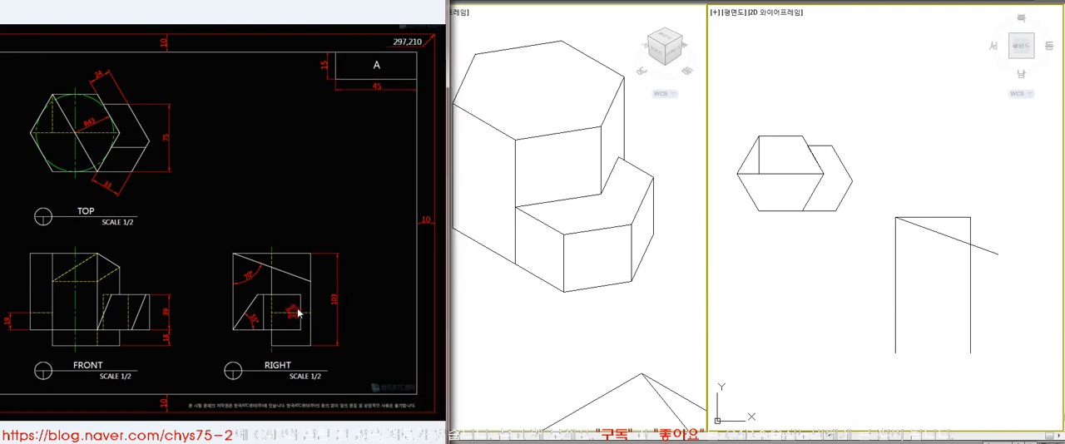
Close the RIGHT-view outline with a bottom edge 103 below the top and draw a vertical line between the two midpoints
{"action": "left_click", "coordinate": [865, 311]}
{"action": "left_click", "coordinate": [997, 254]}
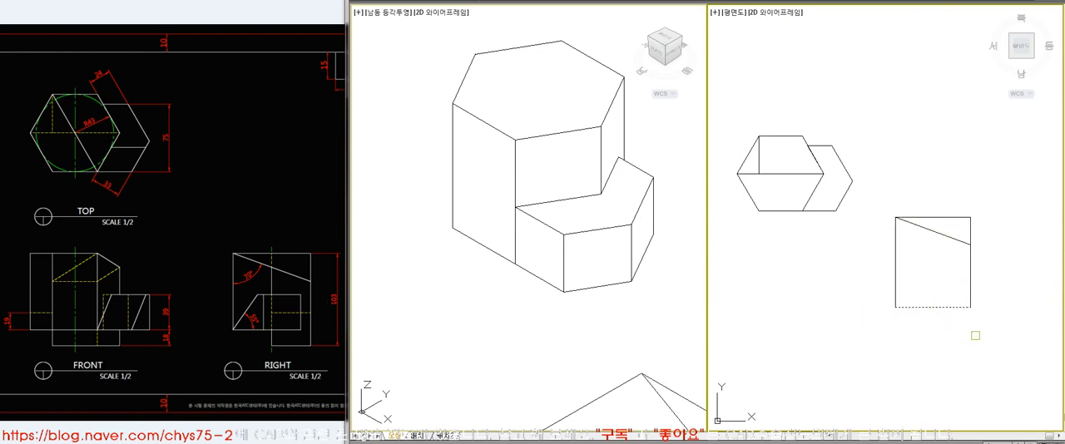
{"action": "left_click", "coordinate": [933, 308]}
{"action": "left_click", "coordinate": [932, 217]}
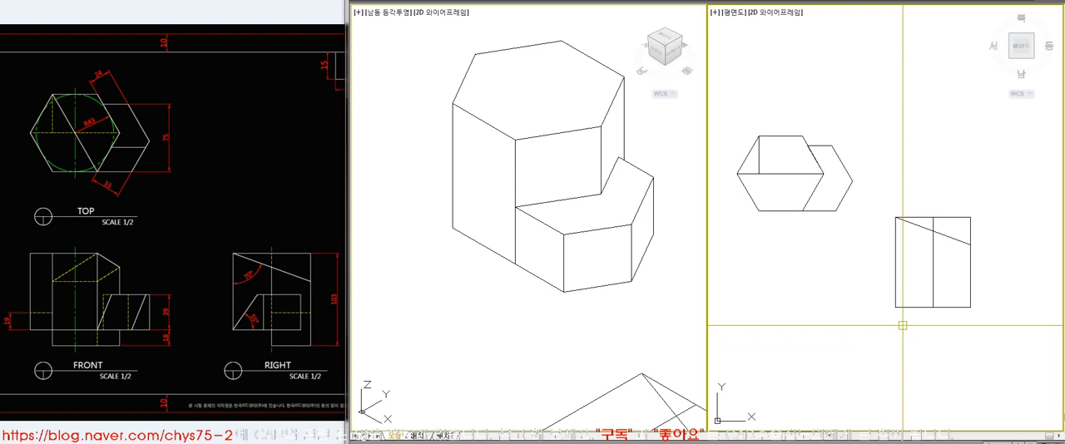
Offset the bottom edge upward by 18 and draw a line at 55° from the outer end of the offset line
{"action": "left_click", "coordinate": [910, 293]}
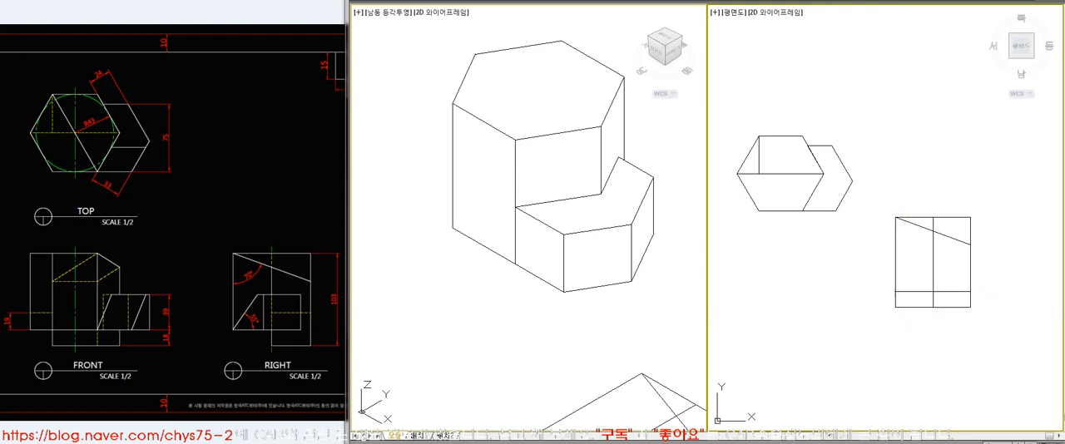
{"action": "key", "text": "Escape"}
{"action": "key", "text": "l"}
{"action": "key", "text": "space"}
{"action": "left_click", "coordinate": [896, 292]}
{"action": "left_click", "coordinate": [996, 309]}
{"action": "key", "text": "space"}
{"action": "left_click", "coordinate": [896, 291]}
{"action": "type", "text": "55"}
{"action": "key", "text": "space"}
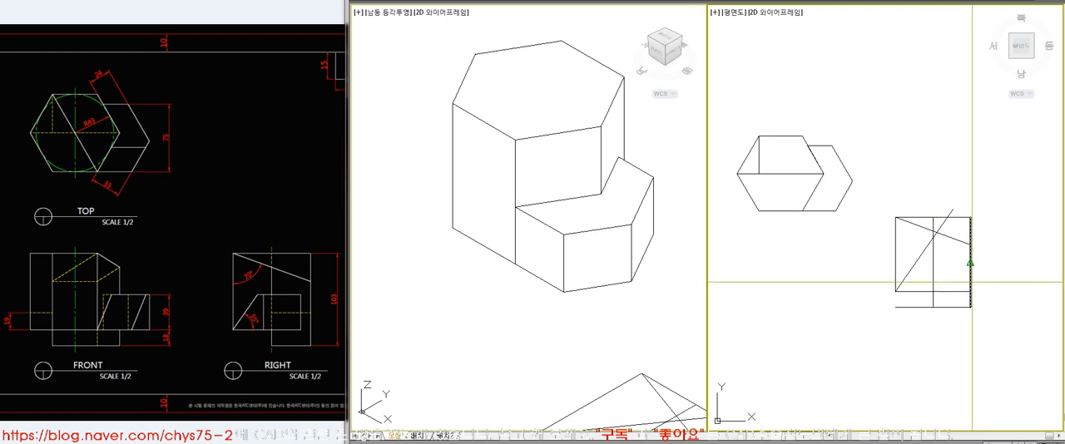
Add the lower block's horizontal top edge 39 above the offset line and trim the excess of the slanted and bottom lines
{"action": "left_click", "coordinate": [910, 270]}
{"action": "type", "text": "tr"}
{"action": "key", "text": "space"}
{"action": "left_click", "coordinate": [934, 280]}
{"action": "key", "text": "space"}
{"action": "left_click", "coordinate": [924, 307]}
{"action": "key", "text": "space"}
{"action": "left_click", "coordinate": [913, 265]}
{"action": "key", "text": "Escape"}
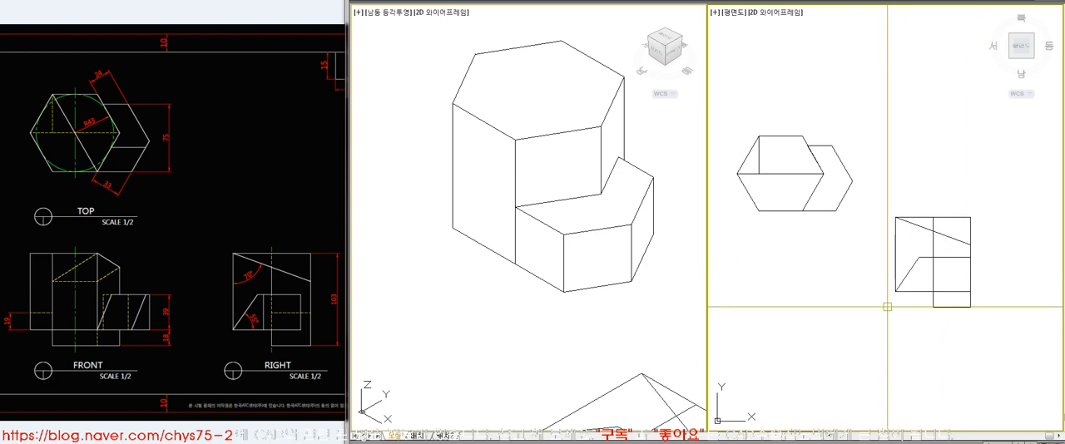
Move the small triangle outlined by the 55° line out beside the profile and rotate it 90°
{"action": "type", "text": "m"}
{"action": "key", "text": "space"}
{"action": "left_click", "coordinate": [908, 259]}
{"action": "key", "text": "space"}
{"action": "left_click", "coordinate": [908, 259]}
{"action": "left_click", "coordinate": [842, 258]}
{"action": "type", "text": "ro"}
{"action": "key", "text": "space"}
{"action": "left_click", "coordinate": [843, 274]}
{"action": "key", "text": "space"}
{"action": "left_click", "coordinate": [830, 267]}
{"action": "type", "text": "90"}
{"action": "key", "text": "space"}
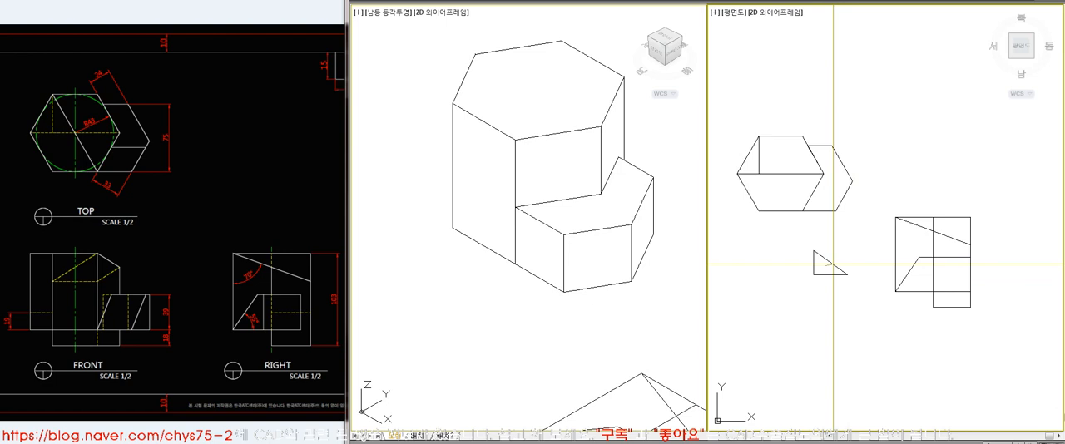
Extrude the small triangle into a prism and 3D-rotate it 90° about its lower front corner
{"action": "key", "text": "space"}
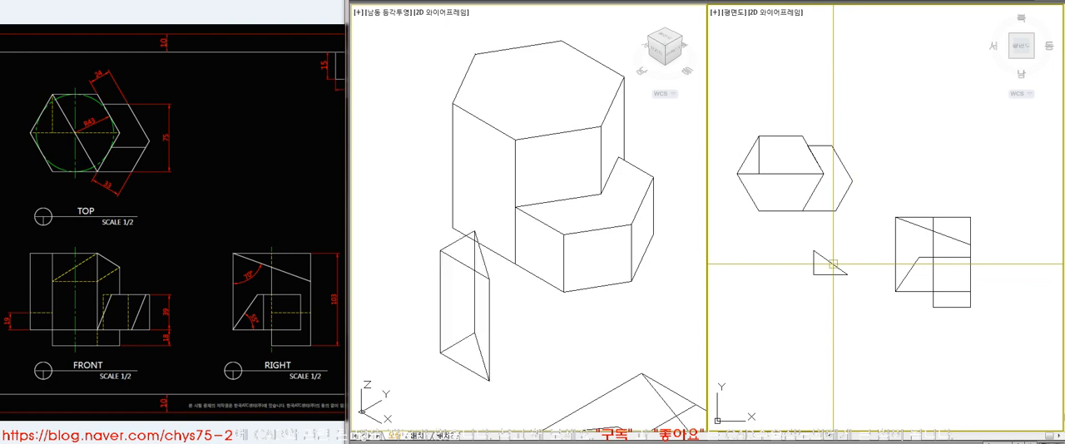
{"action": "left_click", "coordinate": [587, 333]}
{"action": "left_click", "coordinate": [490, 370]}
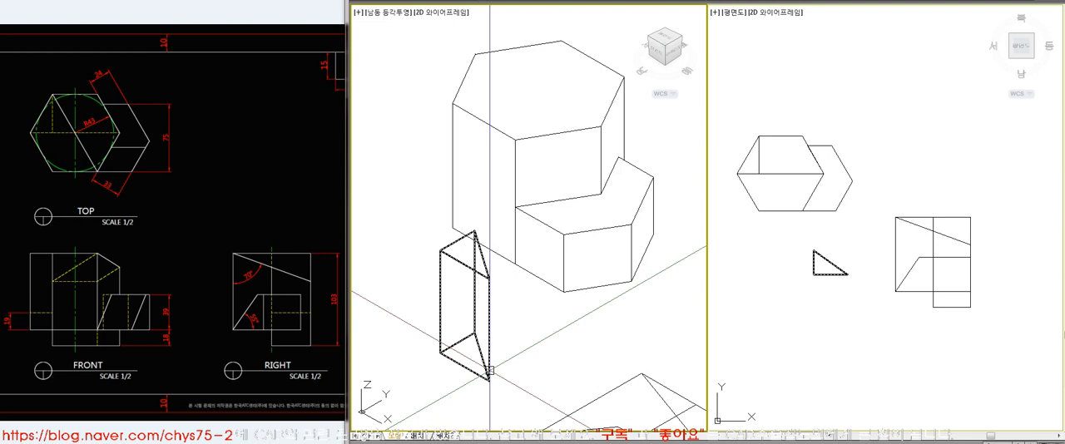
{"action": "type", "text": "3r"}
{"action": "key", "text": "space"}
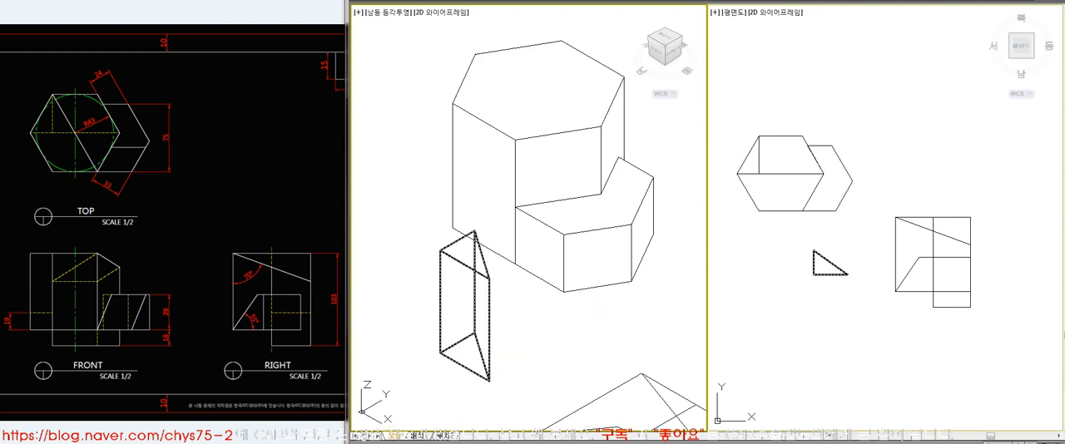
{"action": "left_click", "coordinate": [488, 374]}
{"action": "key", "text": "space"}
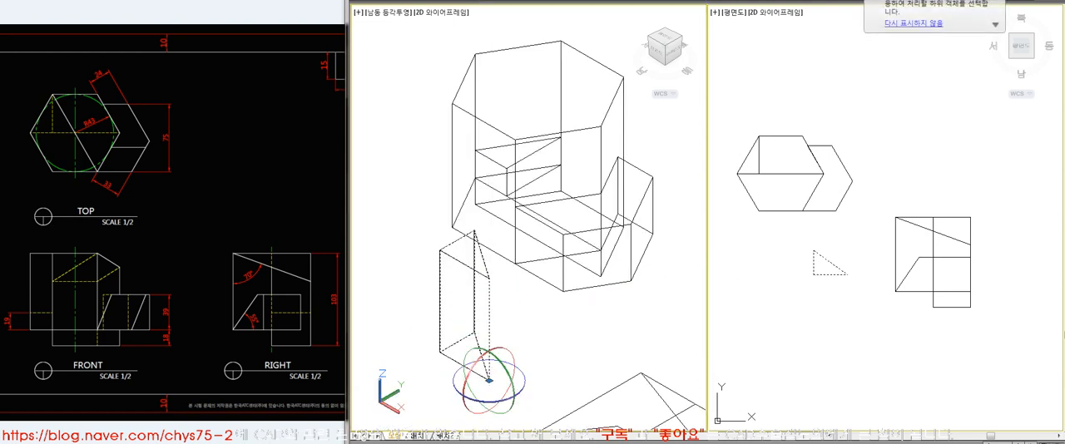
{"action": "type", "text": "90"}
{"action": "key", "text": "space"}
Move the triangular prism by its lower corner onto the lower corner where the hexagonal column meets the small block
{"action": "type", "text": "m"}
{"action": "key", "text": "space"}
{"action": "left_click", "coordinate": [525, 401]}
{"action": "key", "text": "space"}
{"action": "left_click", "coordinate": [489, 383]}
{"action": "left_click", "coordinate": [515, 264]}
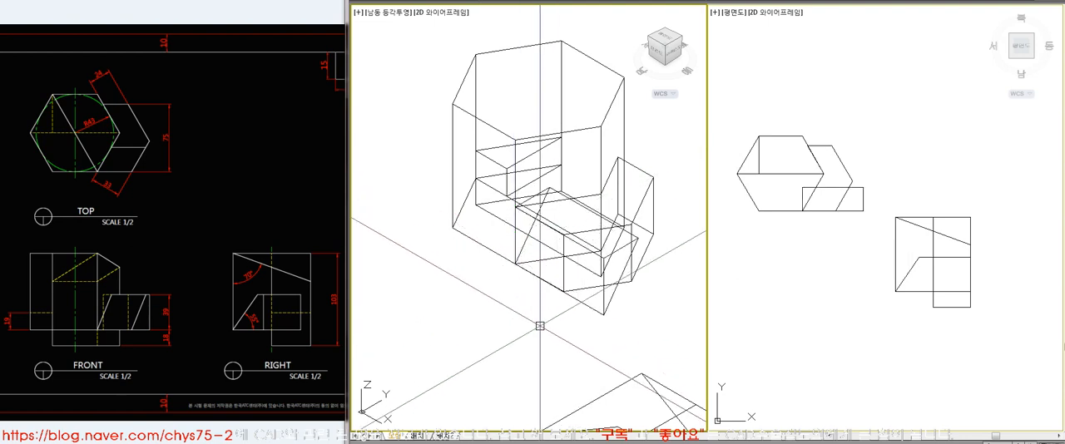
{"action": "left_click", "coordinate": [832, 202]}
{"action": "left_click", "coordinate": [834, 203]}
{"action": "key", "text": "Escape"}
{"action": "left_click", "coordinate": [791, 173]}
{"action": "key", "text": "Escape"}
{"action": "left_click", "coordinate": [837, 157]}
{"action": "key", "text": "Escape"}
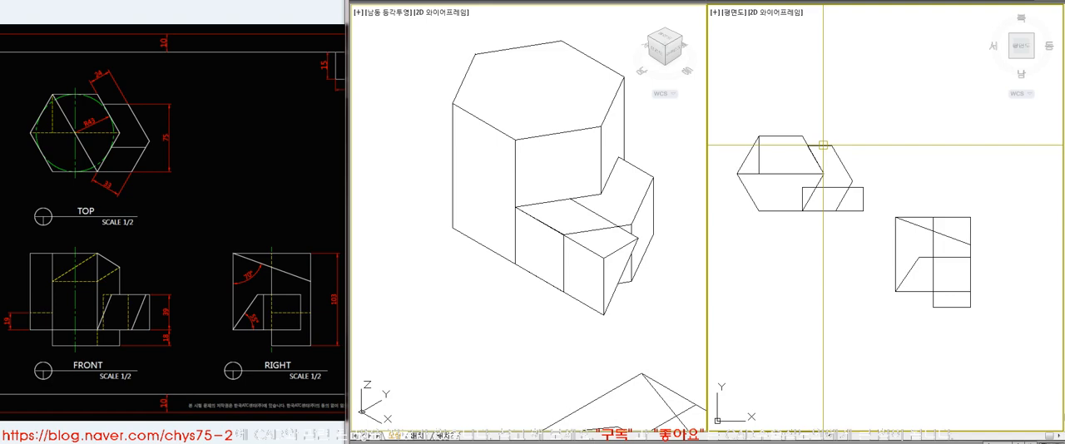
Try to subtract the triangular prism from the tall hexagonal column
{"action": "left_click", "coordinate": [816, 172]}
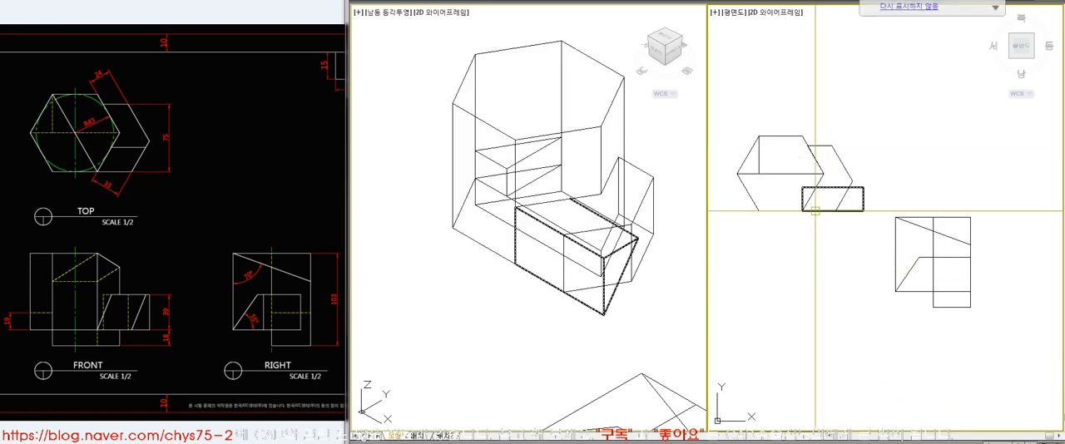
{"action": "key", "text": "Escape"}
{"action": "type", "text": "su"}
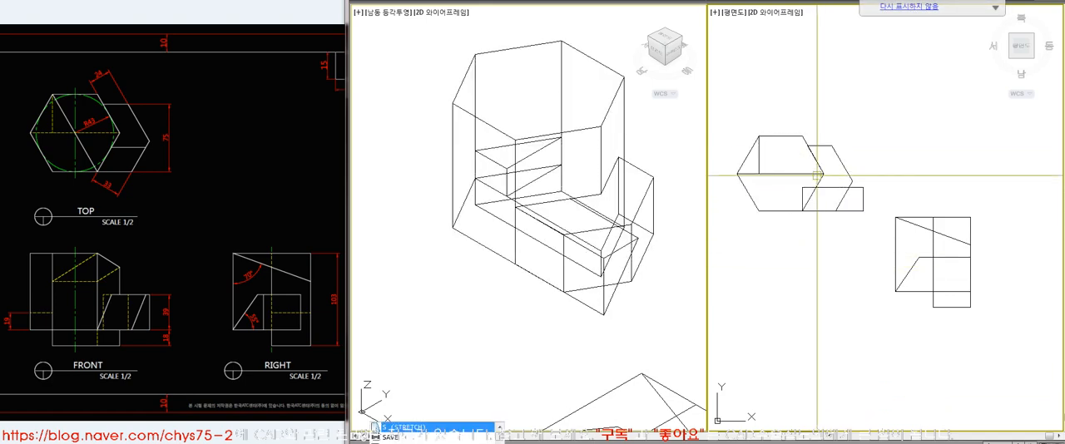
{"action": "key", "text": "Return"}
{"action": "left_click", "coordinate": [824, 174]}
{"action": "key", "text": "Return"}
{"action": "left_click", "coordinate": [863, 189]}
{"action": "key", "text": "Return"}
{"action": "type", "text": "hi"}
{"action": "key", "text": "Return"}
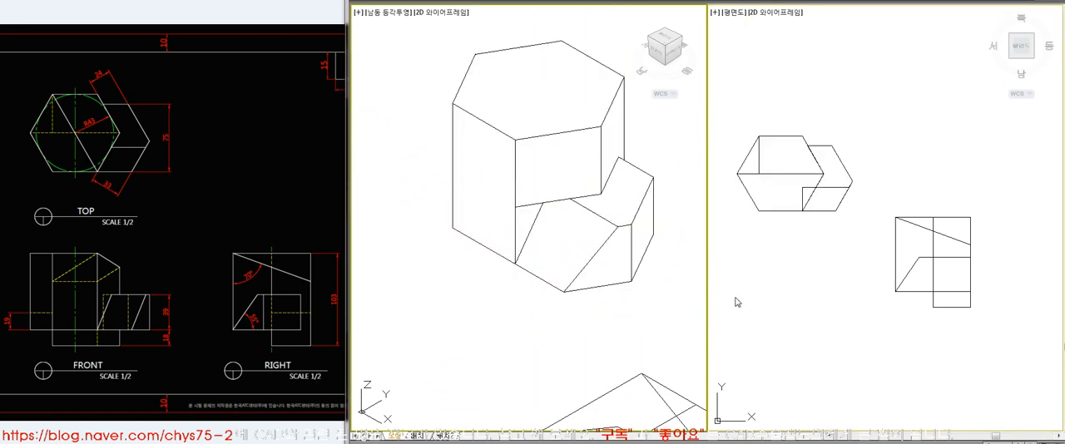
{"action": "key", "text": "ctrl+z"}
{"action": "key", "text": "ctrl+z"}
Subtract the triangular prism from the small side block and display the model with hidden lines removed
{"action": "left_click", "coordinate": [818, 281]}
{"action": "left_click", "coordinate": [802, 173]}
{"action": "left_click", "coordinate": [822, 146]}
{"action": "key", "text": "Escape"}
{"action": "type", "text": "su"}
{"action": "key", "text": "Return"}
{"action": "left_click", "coordinate": [845, 172]}
{"action": "key", "text": "Return"}
{"action": "left_click", "coordinate": [858, 188]}
{"action": "key", "text": "Return"}
{"action": "left_click", "coordinate": [642, 320]}
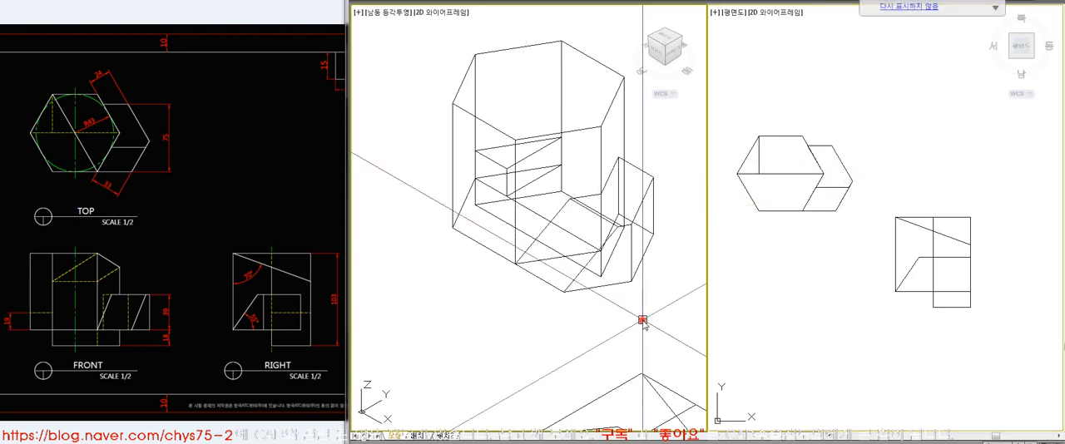
{"action": "type", "text": "hi"}
{"action": "key", "text": "Return"}
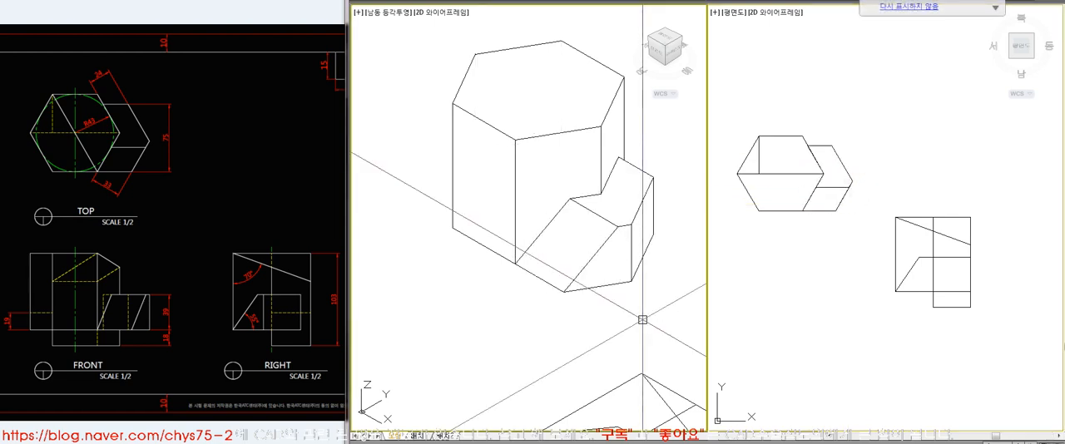
Compare the plan view of the model with the reference TOP view and regenerate the hidden-line display
{"action": "left_click", "coordinate": [857, 241]}
{"action": "type", "text": "z"}
{"action": "key", "text": "Return"}
{"action": "left_click", "coordinate": [720, 123]}
{"action": "left_click", "coordinate": [903, 230]}
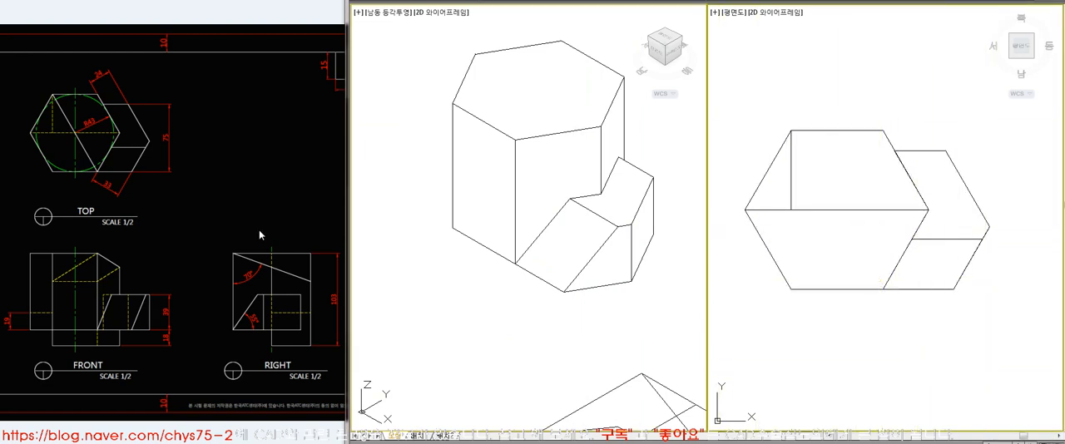
{"action": "left_click", "coordinate": [112, 165]}
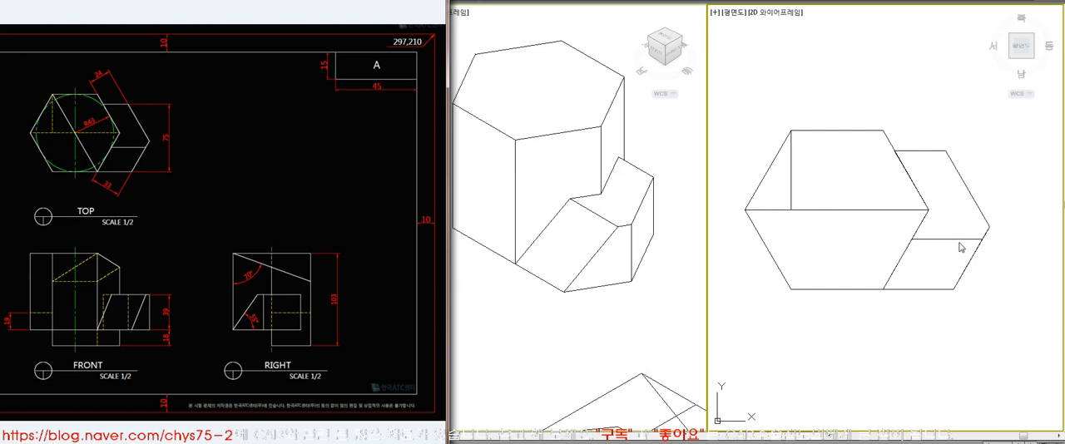
{"action": "left_click", "coordinate": [916, 335]}
{"action": "type", "text": "hi"}
{"action": "key", "text": "Return"}
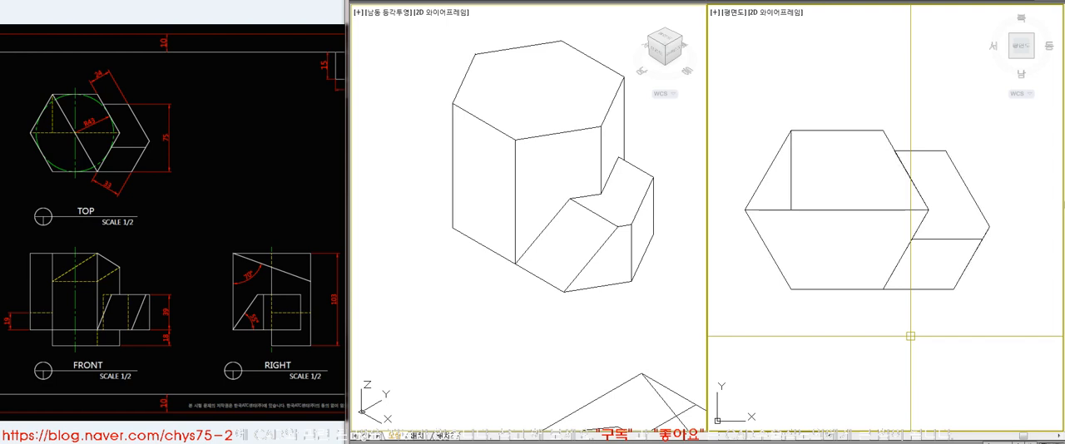
Examine the whole model and its construction profile against the sloped top cut in the reference RIGHT view
{"action": "type", "text": "z"}
{"action": "key", "text": "Return"}
{"action": "type", "text": "e"}
{"action": "key", "text": "Return"}
{"action": "middle_click_drag", "start_coordinate": [912, 308], "coordinate": [791, 296]}
{"action": "left_click", "coordinate": [603, 311]}
{"action": "scroll", "coordinate": [546, 240], "scroll_direction": "down", "scroll_amount": 5}
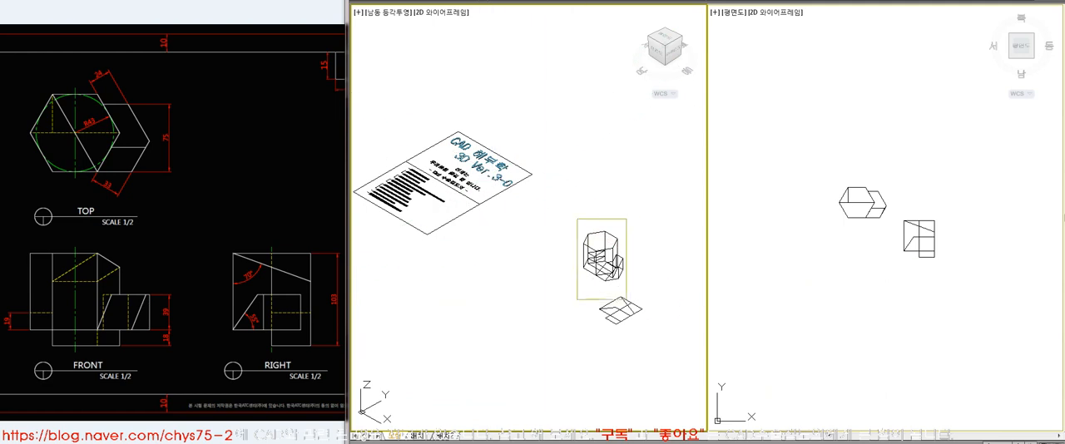
{"action": "left_click", "coordinate": [645, 331]}
{"action": "middle_click_drag", "start_coordinate": [586, 226], "coordinate": [591, 249]}
{"action": "left_click", "coordinate": [830, 177]}
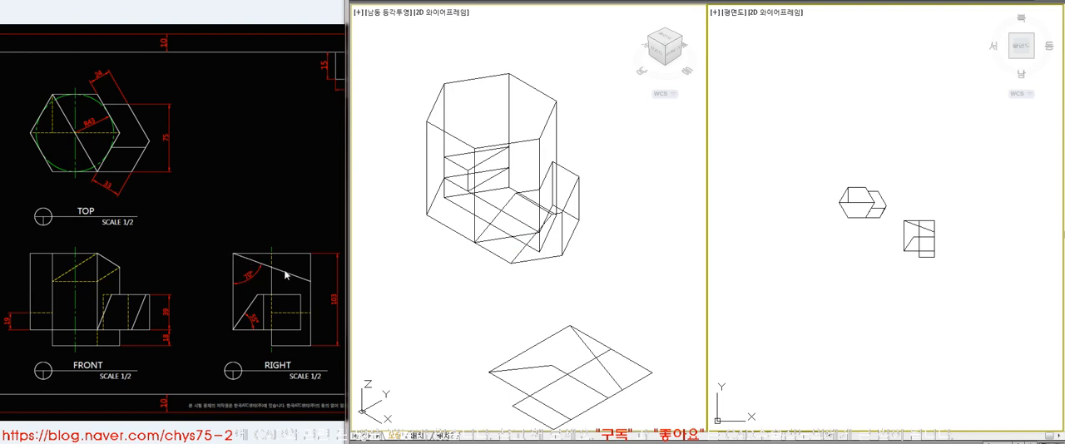
{"action": "left_click", "coordinate": [873, 270]}
{"action": "left_click", "coordinate": [890, 242]}
{"action": "scroll", "coordinate": [960, 278], "scroll_direction": "up", "scroll_amount": 3}
{"action": "left_click", "coordinate": [962, 254]}
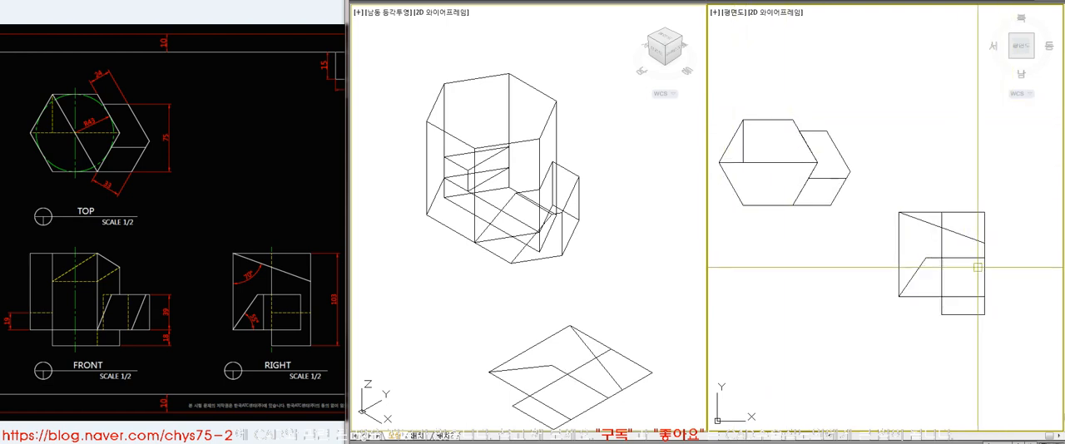
Trim the part of the profile's vertical centre line that lies above the 70° sloped line
{"action": "middle_click_drag", "start_coordinate": [955, 231], "coordinate": [958, 237]}
{"action": "type", "text": "tr"}
{"action": "key", "text": "space"}
{"action": "left_click", "coordinate": [958, 236]}
{"action": "left_click", "coordinate": [947, 226]}
{"action": "key", "text": "space"}
Draw a trial diagonal across the hexagon's plan from its upper-left to its lower-right corner and erase it
{"action": "type", "text": "l"}
{"action": "key", "text": "space"}
{"action": "left_click", "coordinate": [748, 125]}
{"action": "left_click", "coordinate": [798, 211]}
{"action": "key", "text": "space"}
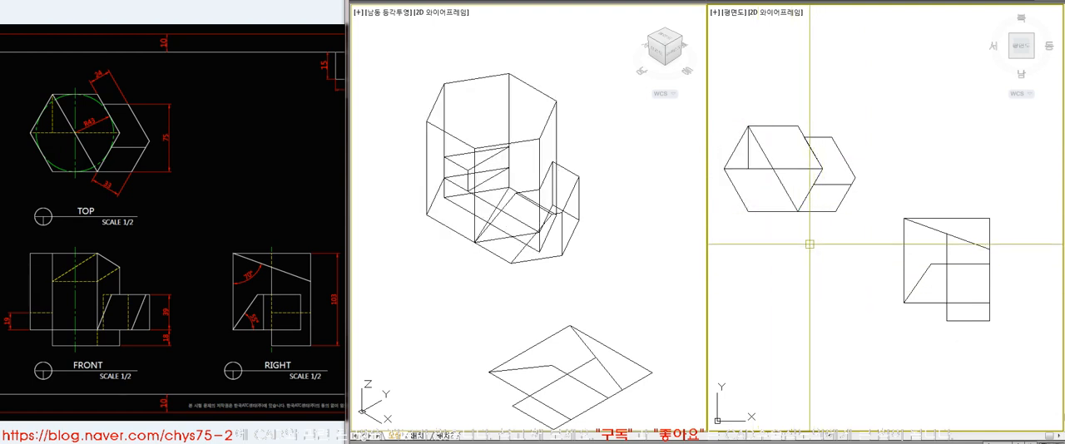
{"action": "left_click", "coordinate": [794, 204]}
{"action": "key", "text": "Delete"}
Draw trial vertical lines across the hexagon's plan and erase them
{"action": "left_click", "coordinate": [767, 211]}
{"action": "left_click", "coordinate": [797, 89]}
{"action": "key", "text": "space"}
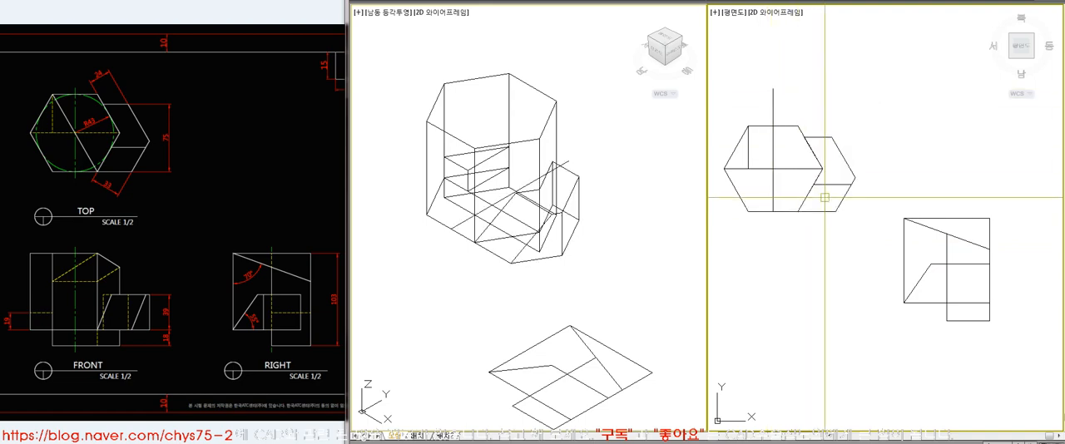
{"action": "left_click", "coordinate": [774, 167]}
{"action": "key", "text": "Delete"}
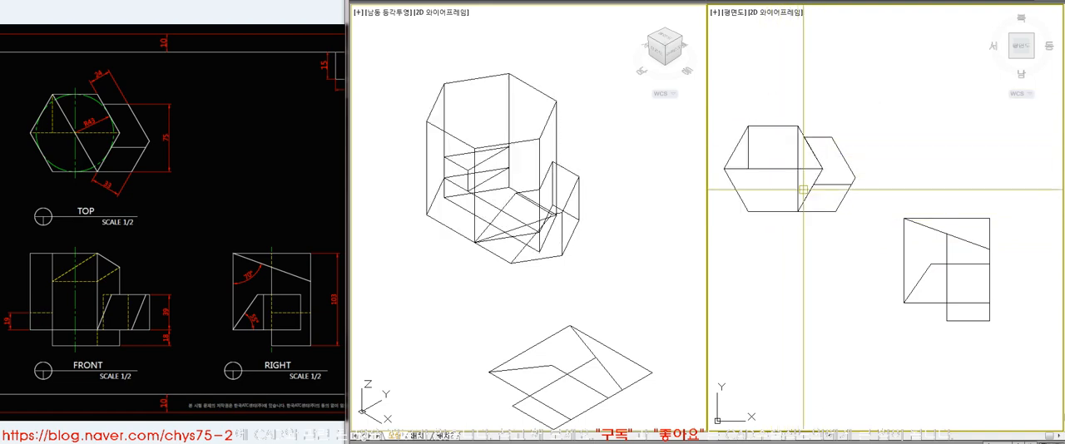
Redraw the trial diagonal between the hexagon's opposite corners in plan and remove it again
{"action": "type", "text": "l"}
{"action": "key", "text": "space"}
{"action": "left_click", "coordinate": [748, 127]}
{"action": "left_click", "coordinate": [797, 210]}
{"action": "key", "text": "space"}
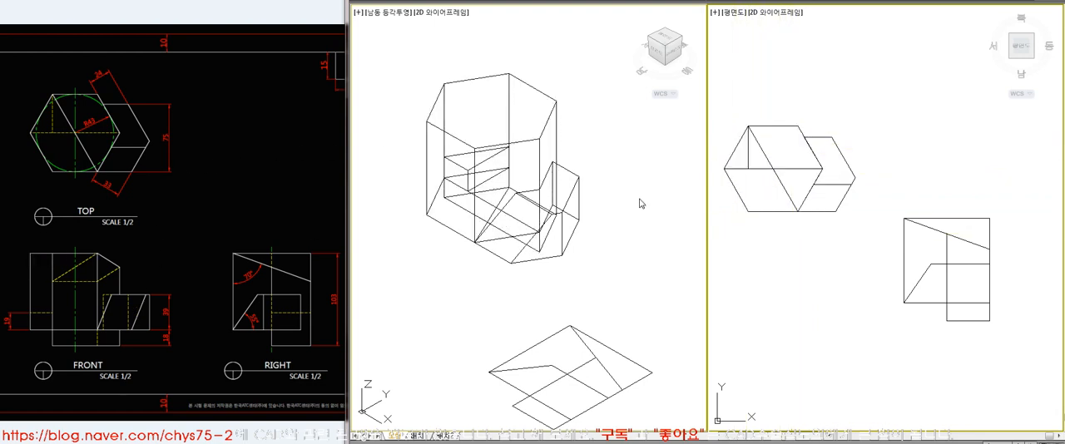
{"action": "left_click", "coordinate": [787, 191]}
{"action": "key", "text": "Delete"}
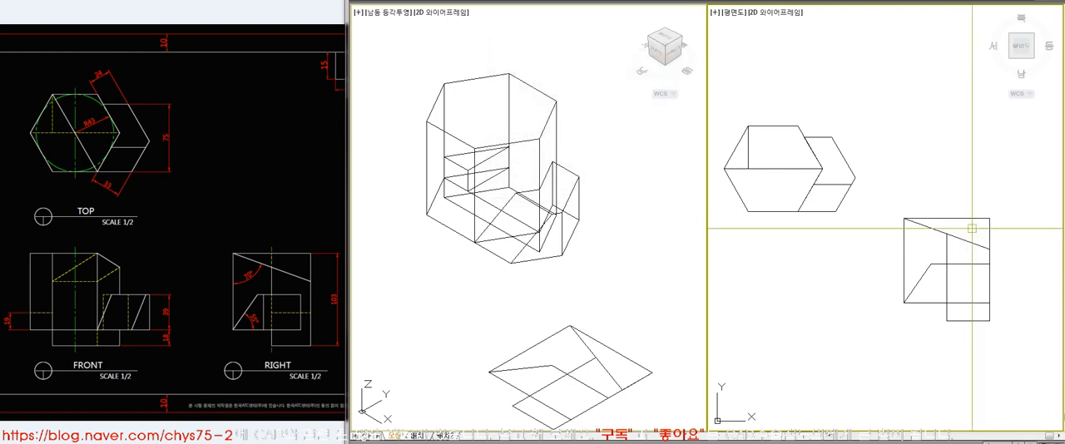
Isolate the triangle above the 70° sloped line as a closed profile and erase the remaining RIGHT-view construction lines
{"action": "left_click", "coordinate": [895, 211]}
{"action": "left_click", "coordinate": [968, 328]}
{"action": "key", "text": "space"}
{"action": "key", "text": "space"}
{"action": "left_click", "coordinate": [874, 229]}
{"action": "left_click", "coordinate": [1011, 351]}
{"action": "key", "text": "space"}
{"action": "type", "text": "ext"}
{"action": "left_click", "coordinate": [958, 238]}
{"action": "key", "text": "space"}
{"action": "left_click", "coordinate": [953, 252]}
{"action": "left_click", "coordinate": [917, 286]}
{"action": "type", "text": "e"}
{"action": "left_click", "coordinate": [1009, 194]}
{"action": "left_click", "coordinate": [920, 244]}
{"action": "key", "text": "space"}
Rotate the sloped-cut triangle 90° in plan and extrude it into a prism
{"action": "left_click", "coordinate": [955, 268]}
{"action": "type", "text": "m 90 ext"}
{"action": "left_click", "coordinate": [921, 251]}
{"action": "key", "text": "space"}
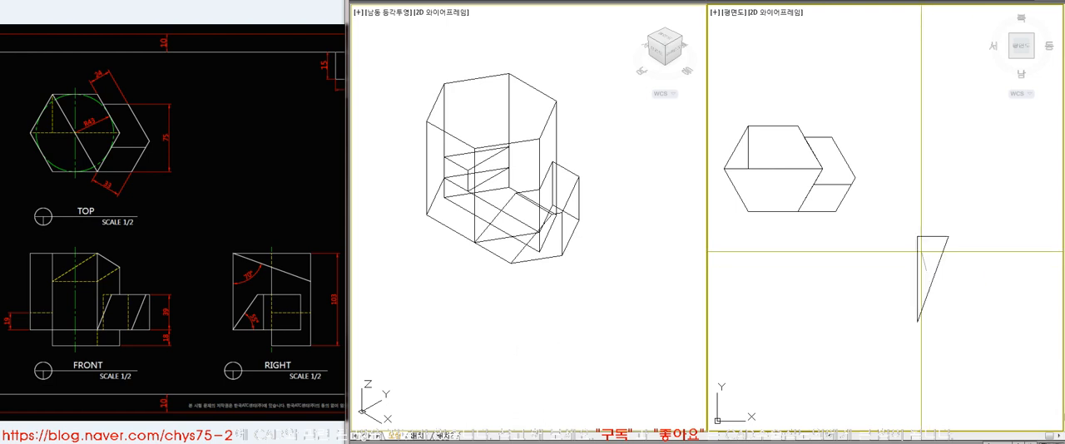
Rotate the triangular wedge 90° in 3D about its lower front corner so it lies on its side
{"action": "left_click", "coordinate": [611, 360]}
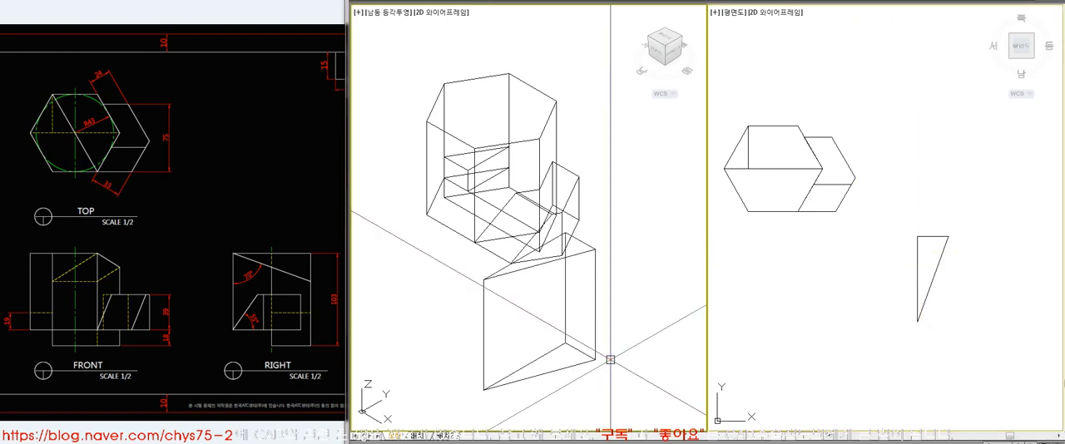
{"action": "type", "text": "3r"}
{"action": "left_click", "coordinate": [595, 349]}
{"action": "key", "text": "space"}
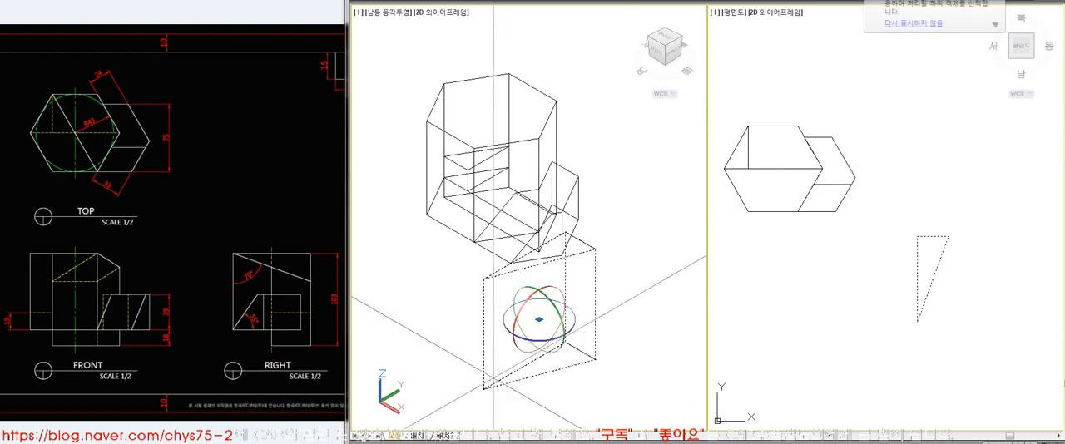
{"action": "left_click", "coordinate": [484, 390]}
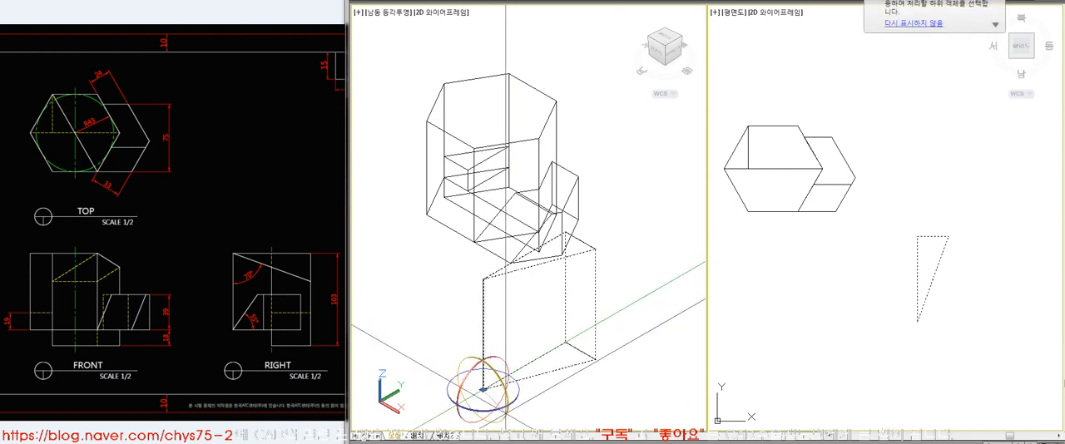
{"action": "left_click", "coordinate": [506, 413]}
{"action": "type", "text": "90"}
{"action": "key", "text": "space"}
Move the wedge by its corner onto the front top corner of the hexagonal solid
{"action": "type", "text": "m"}
{"action": "key", "text": "space"}
{"action": "left_click", "coordinate": [489, 388]}
{"action": "key", "text": "space"}
{"action": "left_click", "coordinate": [483, 389]}
{"action": "left_click", "coordinate": [475, 151]}
Check the TOP view and shift the wedge along the hexagonal solid's top to the back-left corner
{"action": "scroll", "coordinate": [792, 138], "scroll_direction": "up", "scroll_amount": 3}
{"action": "left_click", "coordinate": [860, 114]}
{"action": "scroll", "coordinate": [906, 143], "scroll_direction": "down", "scroll_amount": 4}
{"action": "key", "text": "Escape"}
{"action": "scroll", "coordinate": [925, 113], "scroll_direction": "up", "scroll_amount": 3}
{"action": "left_click", "coordinate": [190, 113]}
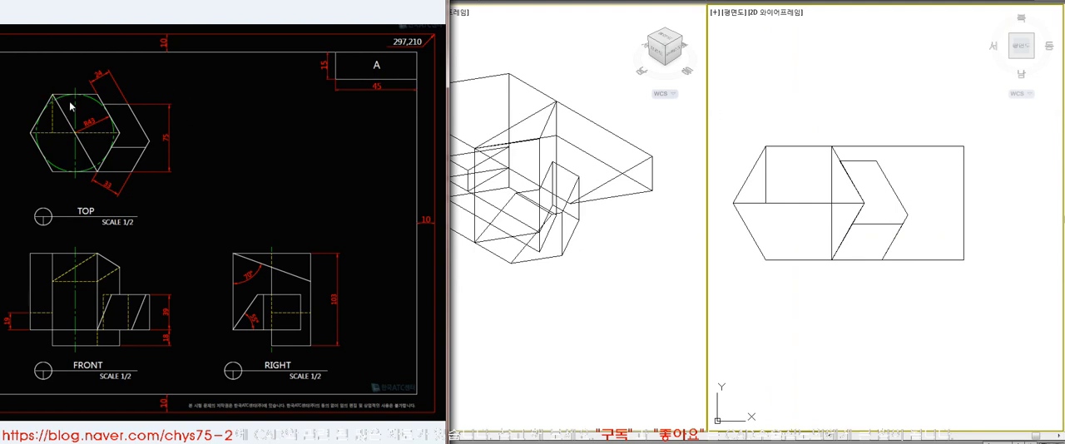
{"action": "left_click", "coordinate": [600, 228]}
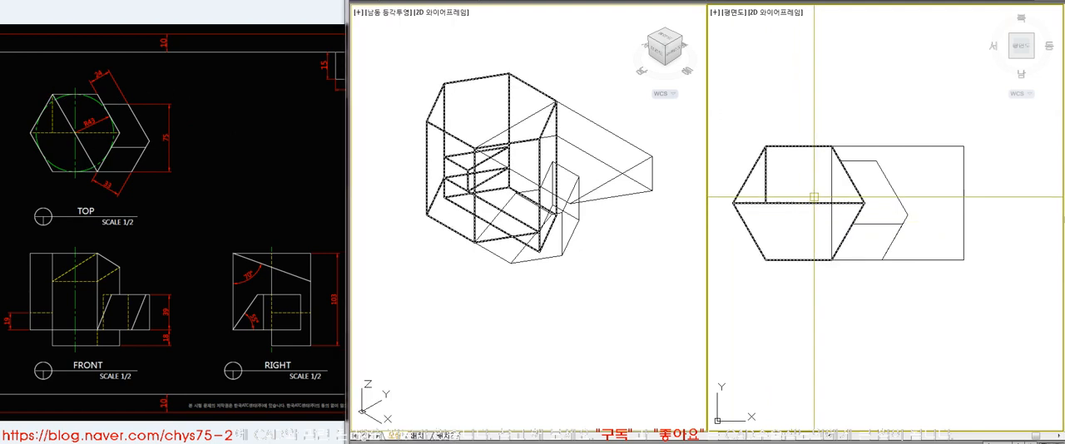
{"action": "key", "text": "space"}
{"action": "left_click", "coordinate": [879, 145]}
{"action": "left_click", "coordinate": [565, 138]}
{"action": "left_click", "coordinate": [556, 102]}
{"action": "left_click", "coordinate": [508, 73]}
{"action": "left_click", "coordinate": [805, 290]}
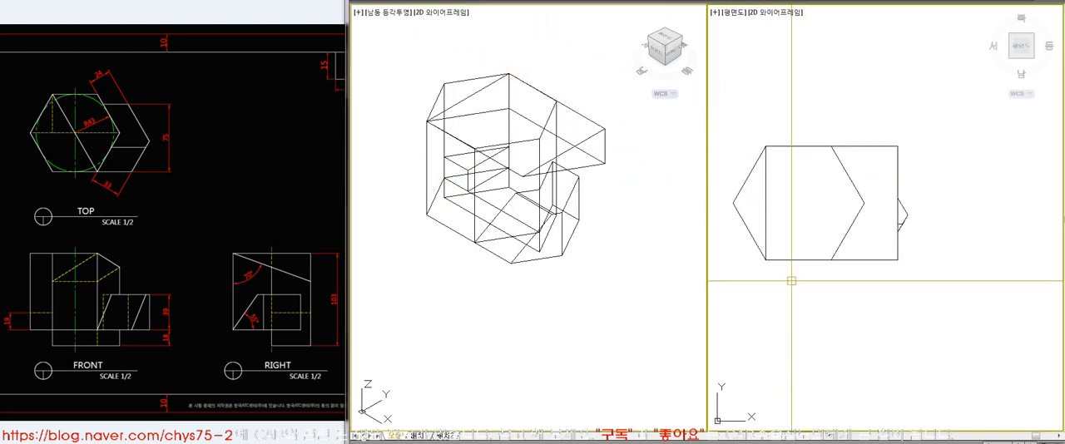
Try subtracting the full-length wedge from the hexagonal solid after checking its placement against the reference views
{"action": "left_click", "coordinate": [641, 252]}
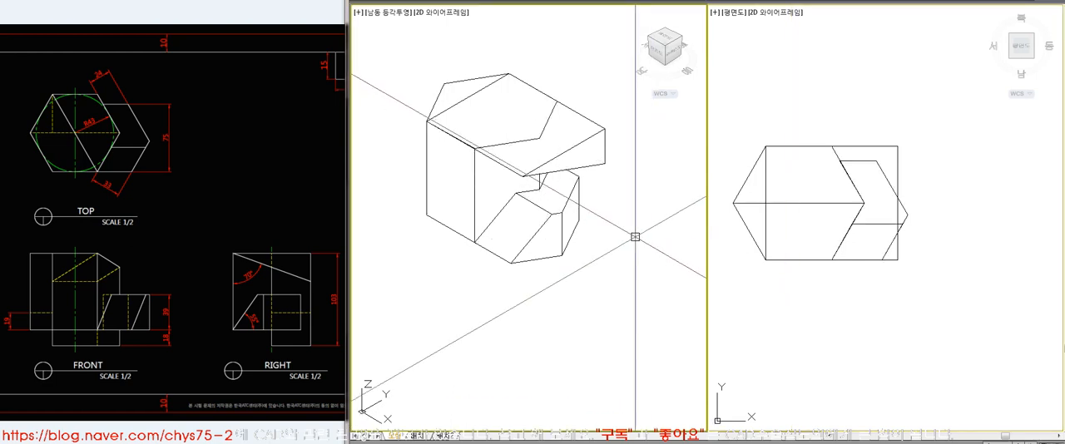
{"action": "left_click", "coordinate": [453, 106]}
{"action": "left_click", "coordinate": [290, 140]}
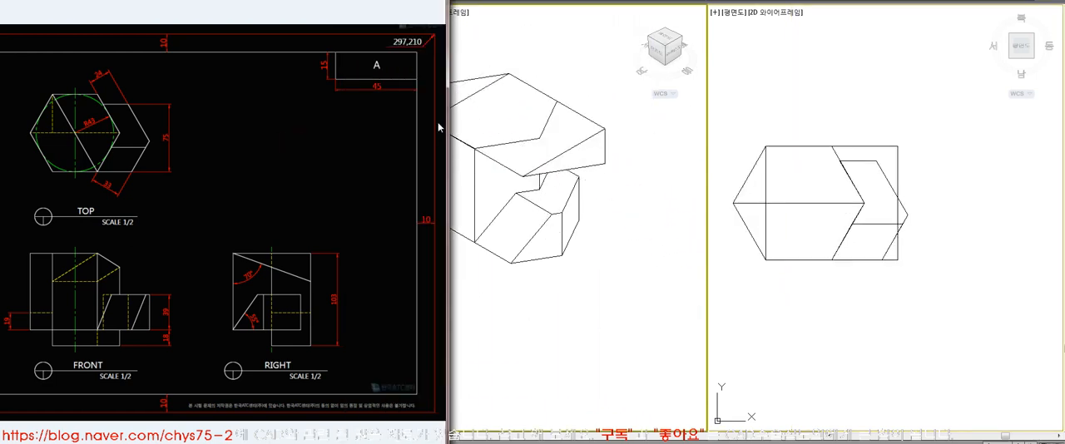
{"action": "key", "text": "alt+Tab"}
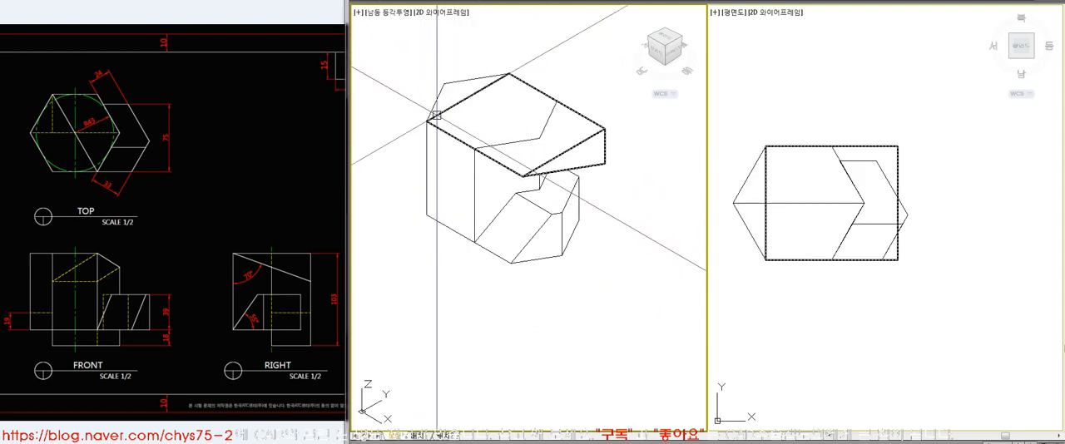
{"action": "type", "text": "su"}
{"action": "key", "text": "space"}
{"action": "left_click", "coordinate": [471, 78]}
{"action": "key", "text": "space"}
{"action": "left_click", "coordinate": [584, 118]}
{"action": "key", "text": "space"}
{"action": "left_click", "coordinate": [860, 304]}
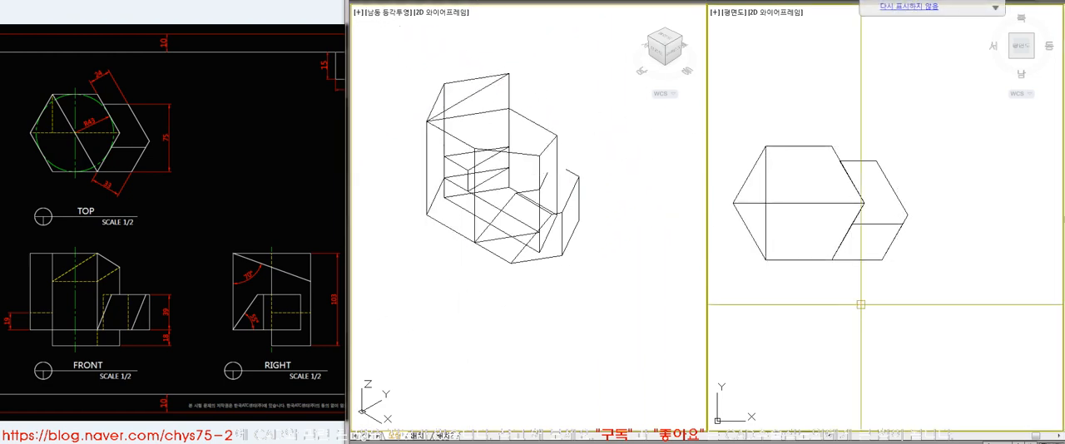
Preview the cut solid with hidden lines removed and undo the wedge subtraction
{"action": "left_click", "coordinate": [611, 203]}
{"action": "type", "text": "hi"}
{"action": "key", "text": "Return"}
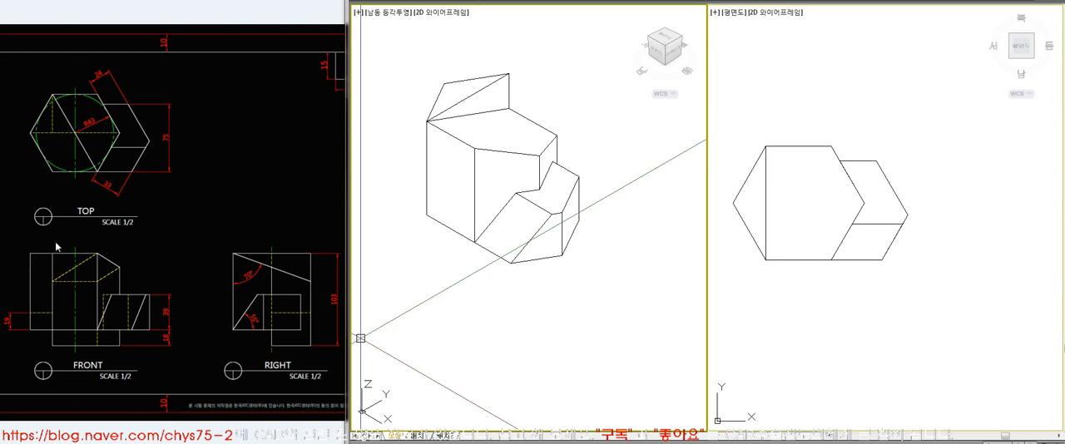
{"action": "left_click", "coordinate": [421, 297]}
{"action": "left_click", "coordinate": [470, 314]}
{"action": "left_click", "coordinate": [790, 333]}
{"action": "left_click", "coordinate": [526, 317]}
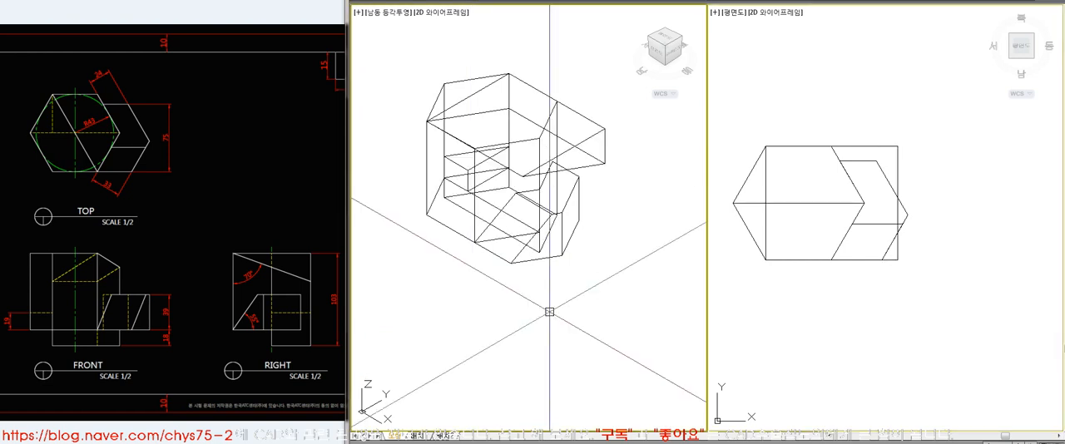
Move the wedge horizontally away from the hexagonal solid in plan
{"action": "left_click", "coordinate": [865, 208]}
{"action": "left_click", "coordinate": [899, 148]}
{"action": "type", "text": "m"}
{"action": "key", "text": "space"}
{"action": "left_click", "coordinate": [771, 91]}
{"action": "left_click", "coordinate": [933, 91]}
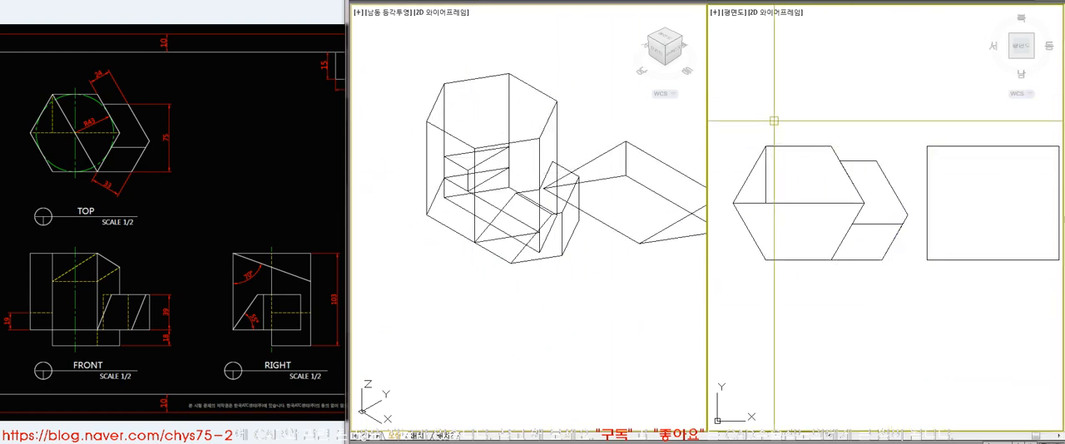
Draw a diagonal line between the hexagon's upper-left and lower-right corners in plan
{"action": "middle_click", "coordinate": [776, 165]}
{"action": "middle_click", "coordinate": [775, 164]}
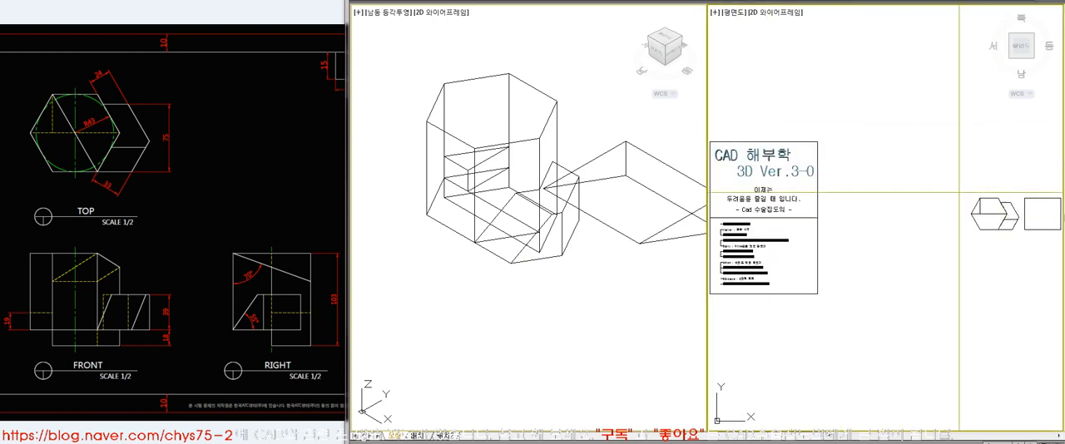
{"action": "scroll", "coordinate": [1039, 219], "scroll_direction": "up", "scroll_amount": 7}
{"action": "middle_click_drag", "start_coordinate": [1004, 241], "coordinate": [847, 203]}
{"action": "scroll", "coordinate": [846, 201], "scroll_direction": "down", "scroll_amount": 6}
{"action": "scroll", "coordinate": [826, 188], "scroll_direction": "up", "scroll_amount": 4}
{"action": "key", "text": "l"}
{"action": "key", "text": "space"}
{"action": "left_click", "coordinate": [778, 153]}
{"action": "left_click", "coordinate": [827, 237]}
{"action": "key", "text": "space"}
{"action": "left_click", "coordinate": [819, 223]}
{"action": "key", "text": "Escape"}
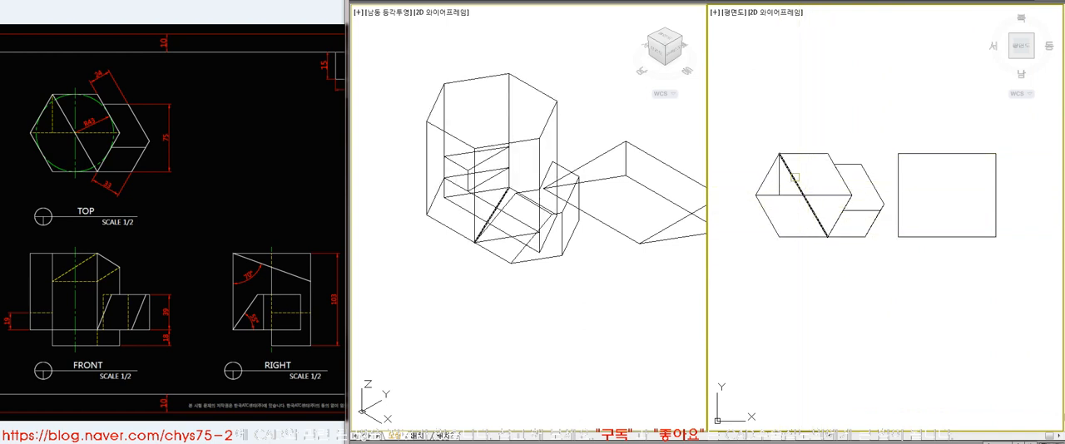
Move the diagonal to the wedge's matching top corner and trace the cutting line across its top face
{"action": "left_click", "coordinate": [538, 349]}
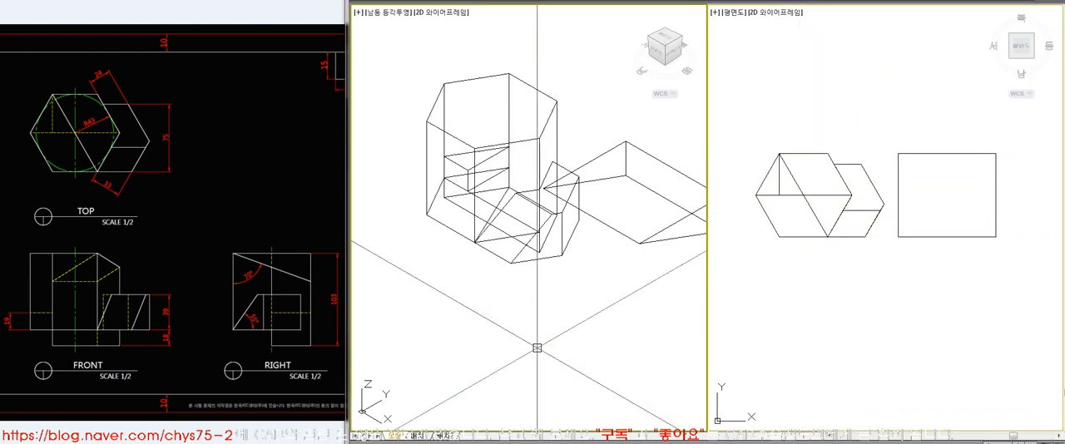
{"action": "left_click", "coordinate": [509, 188]}
{"action": "left_click", "coordinate": [625, 142]}
{"action": "left_click", "coordinate": [991, 285]}
{"action": "key", "text": "space"}
{"action": "left_click", "coordinate": [864, 117]}
{"action": "key", "text": "Escape"}
{"action": "scroll", "coordinate": [926, 161], "scroll_direction": "up", "scroll_amount": 2}
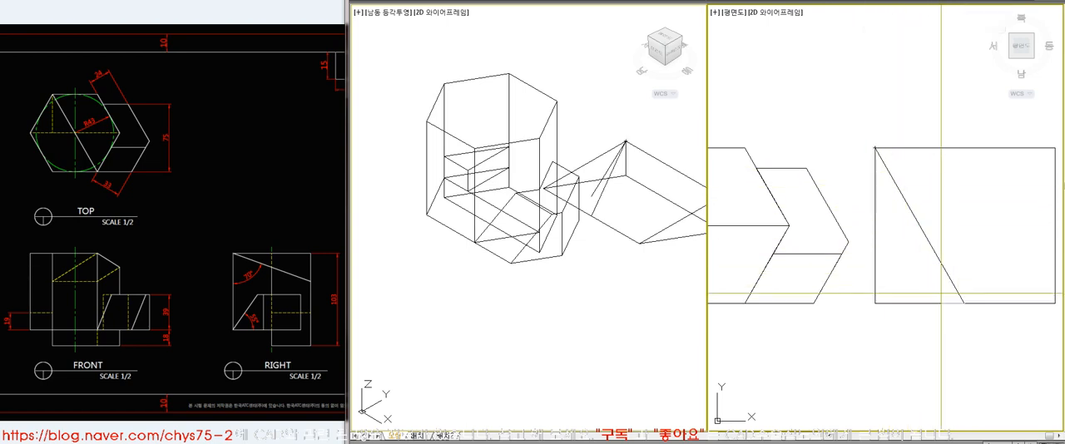
Erase the moved diagonal that does not lie on the wedge's top face
{"action": "left_click", "coordinate": [884, 307]}
{"action": "type", "text": "c"}
{"action": "key", "text": "Return"}
{"action": "left_click", "coordinate": [904, 304]}
{"action": "key", "text": "Escape"}
{"action": "left_click", "coordinate": [592, 190]}
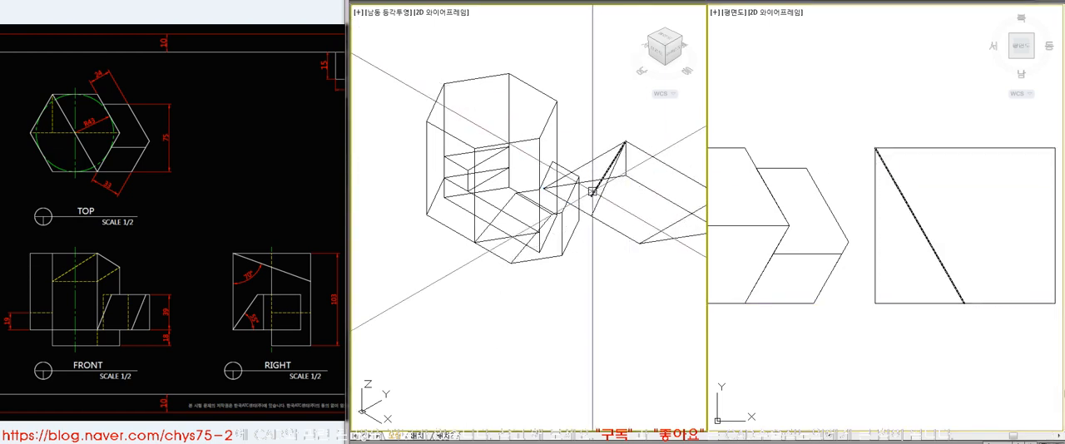
{"action": "left_click", "coordinate": [970, 286]}
{"action": "key", "text": "Return"}
Press-pull the triangular area beside the diagonal down through the wedge as a separate prism
{"action": "left_click", "coordinate": [990, 305]}
{"action": "left_click", "coordinate": [949, 277]}
{"action": "key", "text": "Return"}
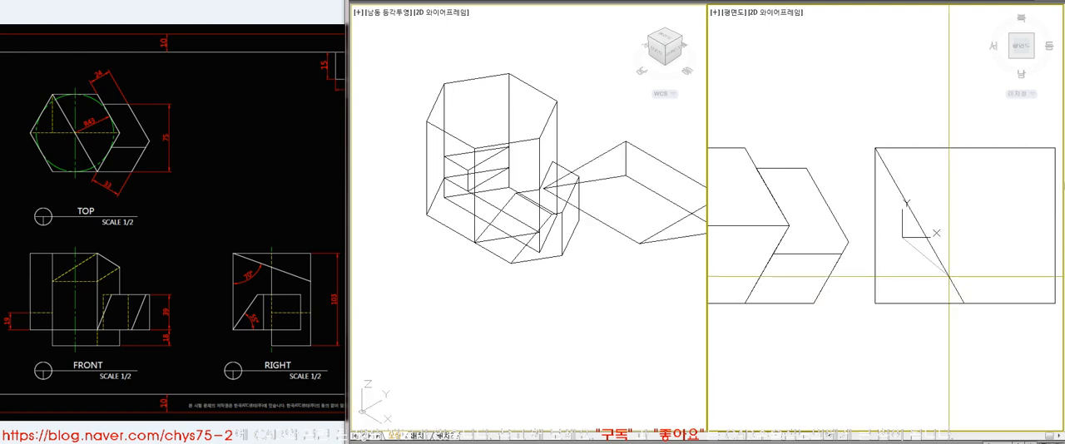
{"action": "left_click", "coordinate": [948, 277]}
{"action": "key", "text": "Return"}
{"action": "left_click", "coordinate": [948, 276]}
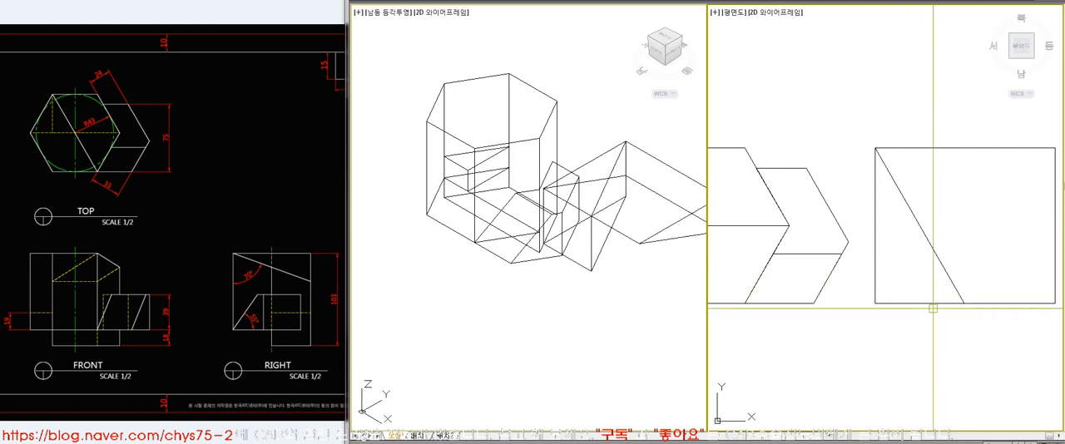
Subtract the triangular prism from the wedge so its end follows the hexagon's diagonal
{"action": "key", "text": "ctrl+z"}
{"action": "key", "text": "ctrl+z"}
{"action": "key", "text": "ctrl+z"}
{"action": "key", "text": "ctrl+z"}
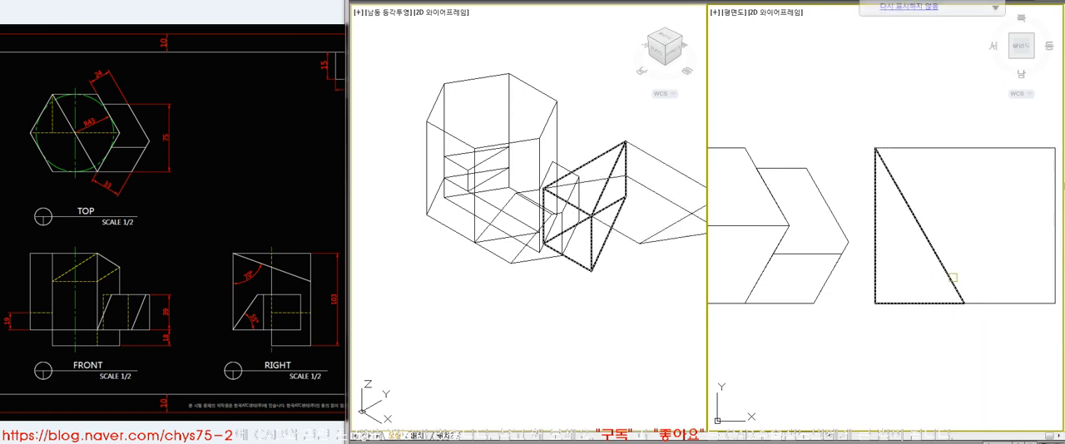
{"action": "left_click", "coordinate": [503, 204]}
{"action": "scroll", "coordinate": [602, 241], "scroll_direction": "down", "scroll_amount": 5}
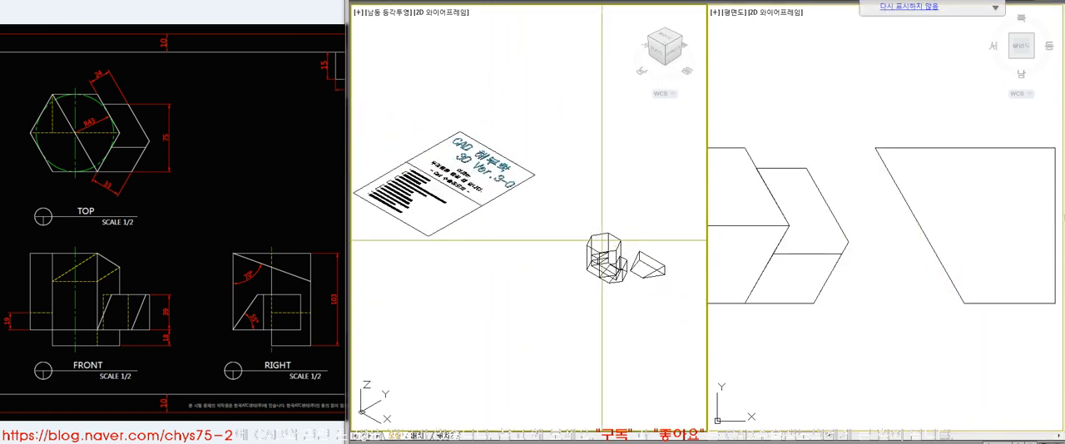
{"action": "left_click", "coordinate": [687, 290]}
{"action": "left_click", "coordinate": [946, 300]}
Move the trimmed wedge by its top corner back onto the matching corner of the hexagonal solid
{"action": "scroll", "coordinate": [931, 240], "scroll_direction": "down", "scroll_amount": 3}
{"action": "left_click", "coordinate": [610, 204]}
{"action": "type", "text": "m"}
{"action": "key", "text": "space"}
{"action": "left_click", "coordinate": [556, 201]}
{"action": "key", "text": "space"}
{"action": "left_click", "coordinate": [546, 195]}
{"action": "left_click", "coordinate": [440, 136]}
{"action": "left_click", "coordinate": [815, 191]}
Subtract the trimmed wedge from the hexagonal solid to form the 70° sloped top cut
{"action": "scroll", "coordinate": [941, 285], "scroll_direction": "up", "scroll_amount": 3}
{"action": "type", "text": "hi"}
{"action": "key", "text": "space"}
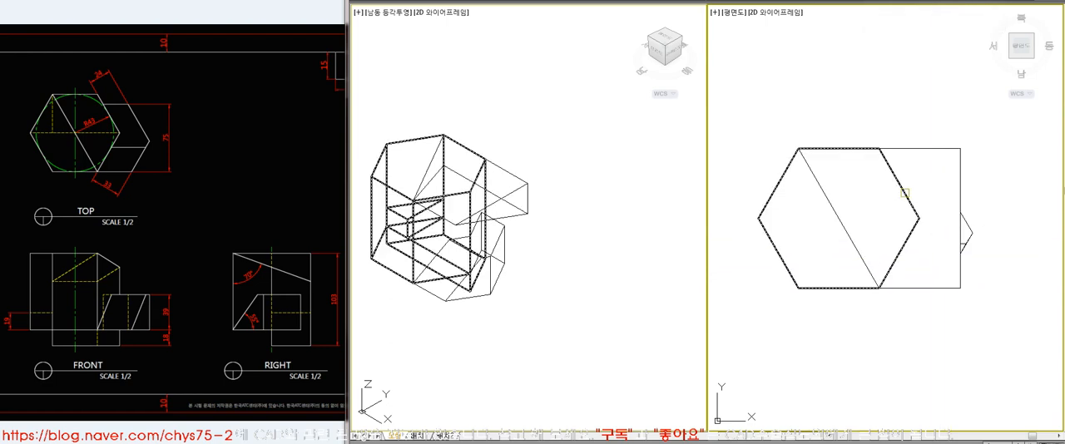
{"action": "left_click", "coordinate": [913, 148]}
{"action": "key", "text": "Delete"}
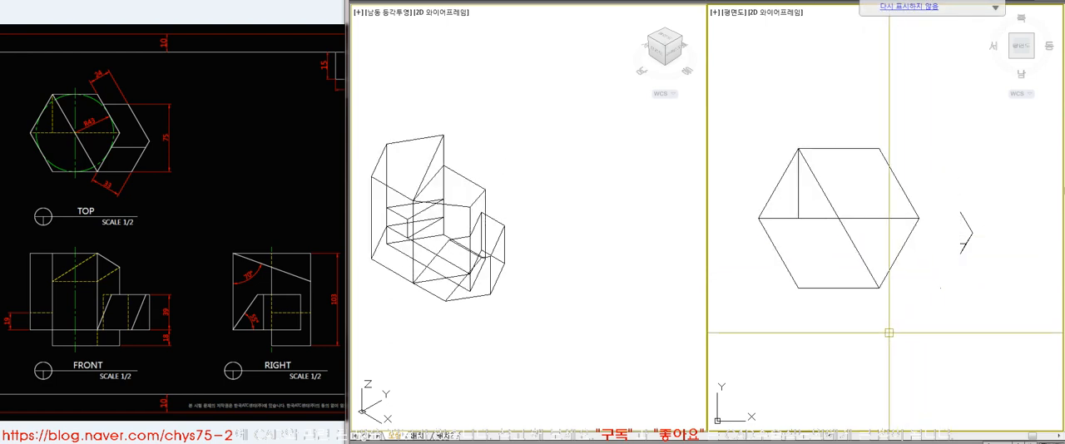
Compare the cut solid, with hidden lines removed, against the reference TOP view
{"action": "left_click", "coordinate": [518, 332]}
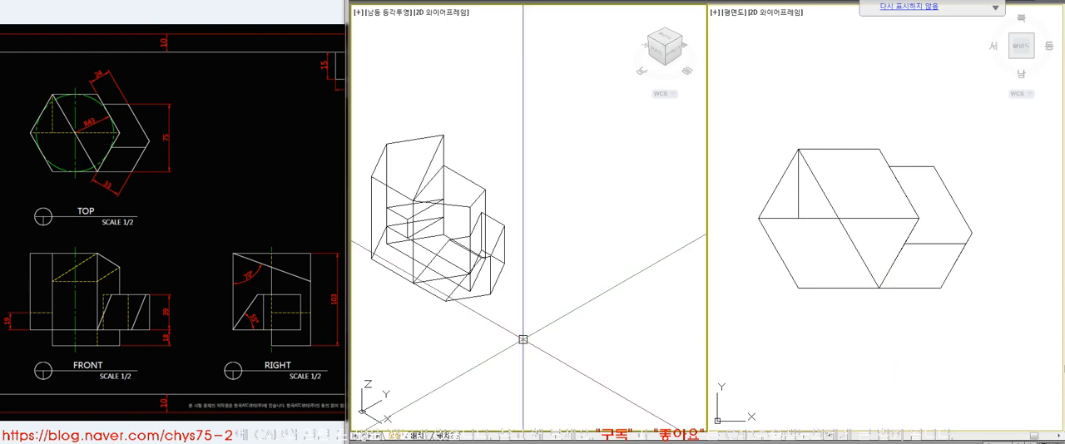
{"action": "left_click", "coordinate": [218, 157]}
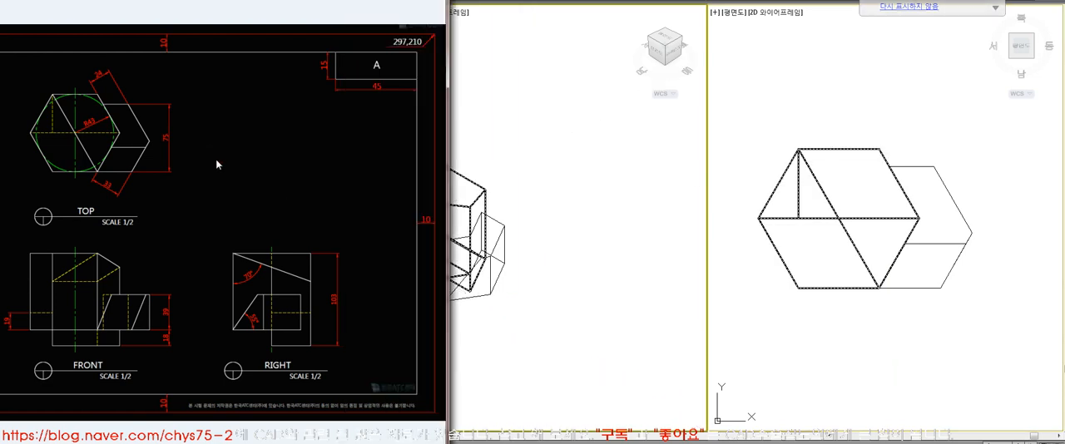
{"action": "left_click", "coordinate": [563, 239]}
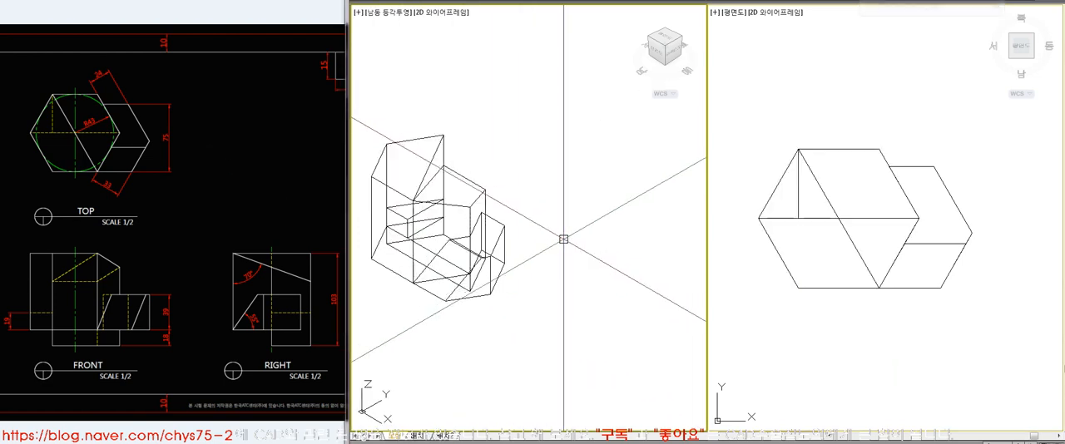
{"action": "left_click", "coordinate": [252, 190]}
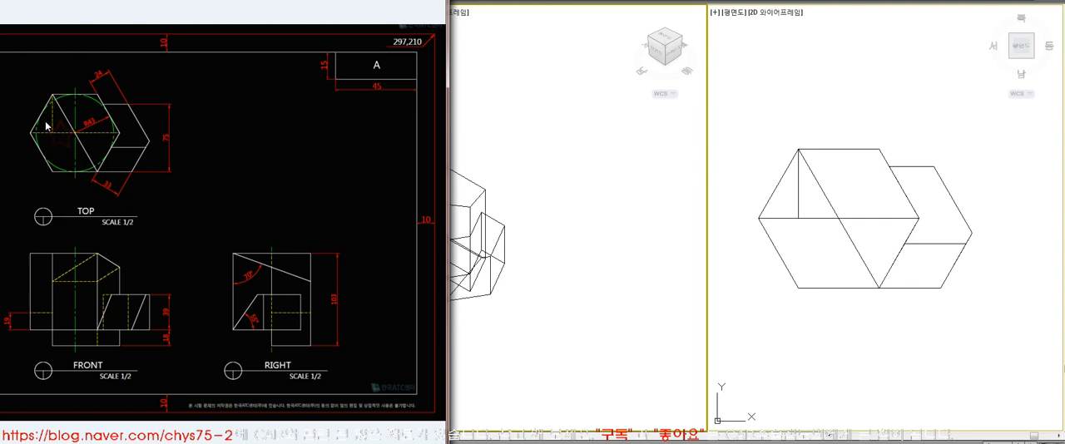
{"action": "left_click", "coordinate": [751, 321]}
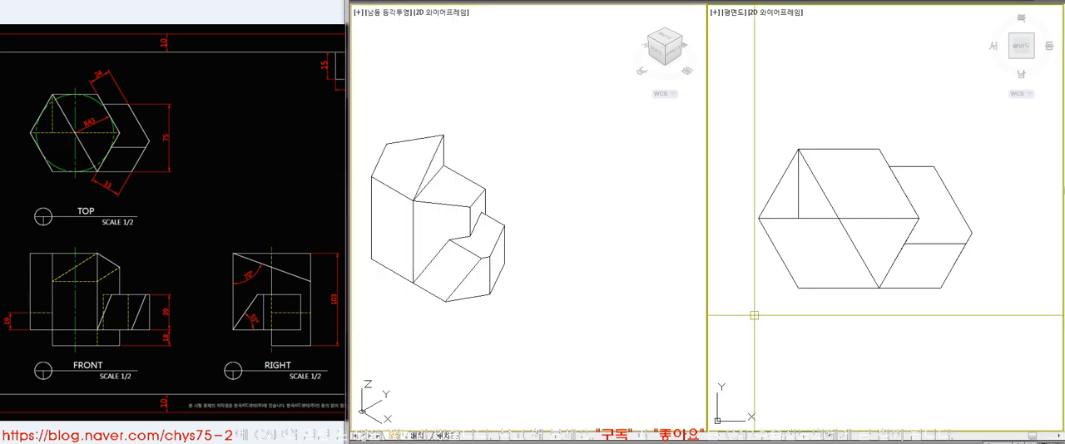
{"action": "key", "text": "Return"}
Enlarge the isometric view of the solid and display it with hidden lines removed
{"action": "left_click", "coordinate": [549, 278]}
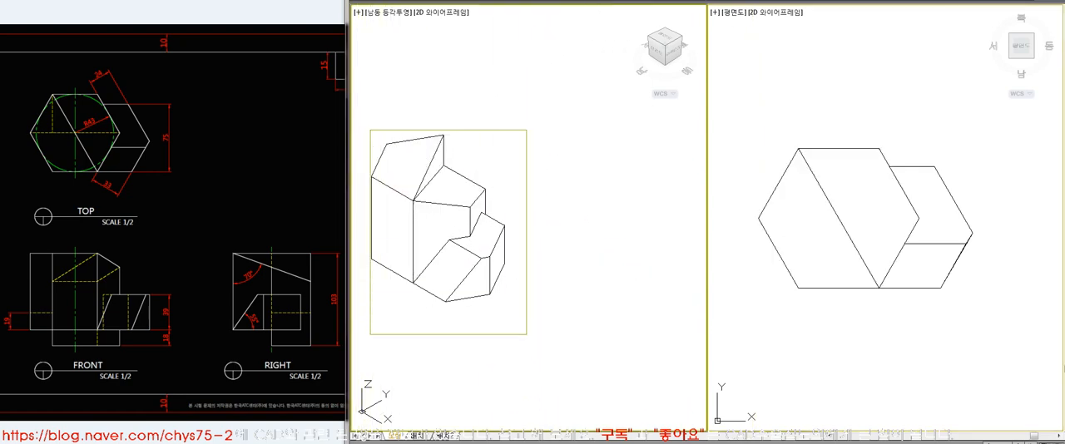
{"action": "left_click", "coordinate": [527, 336]}
{"action": "scroll", "coordinate": [533, 240], "scroll_direction": "down", "scroll_amount": 2}
{"action": "type", "text": "a"}
{"action": "key", "text": "Return"}
{"action": "type", "text": "z"}
{"action": "key", "text": "Return"}
{"action": "left_click", "coordinate": [599, 240]}
{"action": "left_click", "coordinate": [662, 306]}
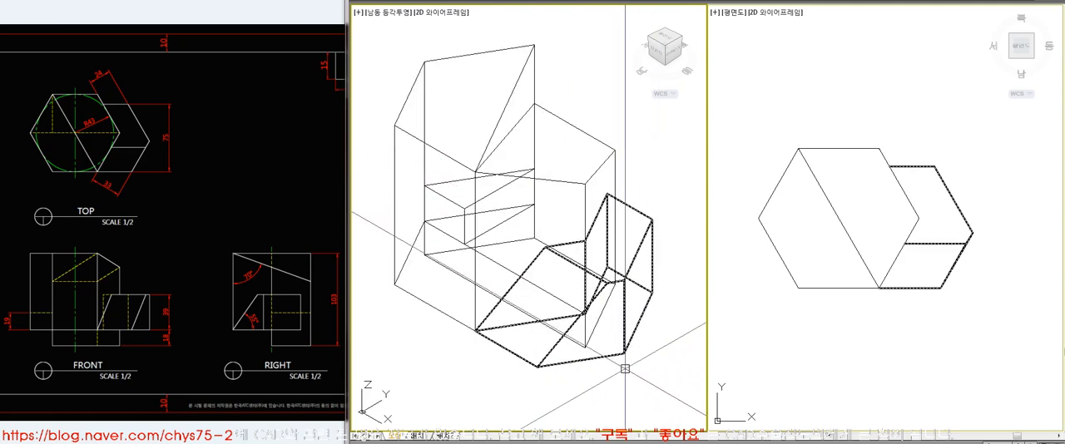
{"action": "type", "text": "hi"}
{"action": "key", "text": "Return"}
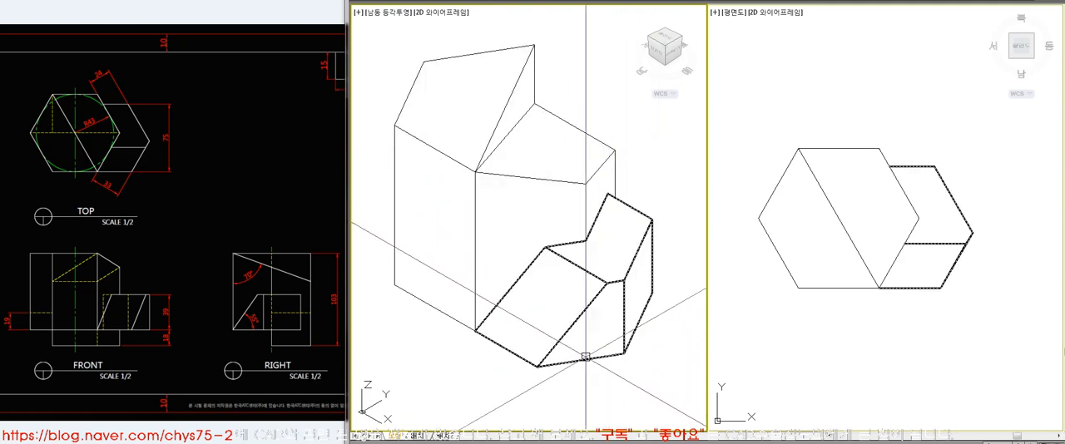
Set the viewpoint's angle from the XY plane to 10° and frame the solid in the 3D view
{"action": "left_click", "coordinate": [459, 0]}
{"action": "mouse_move", "coordinate": [554, 154]}
{"action": "left_click", "coordinate": [646, 156]}
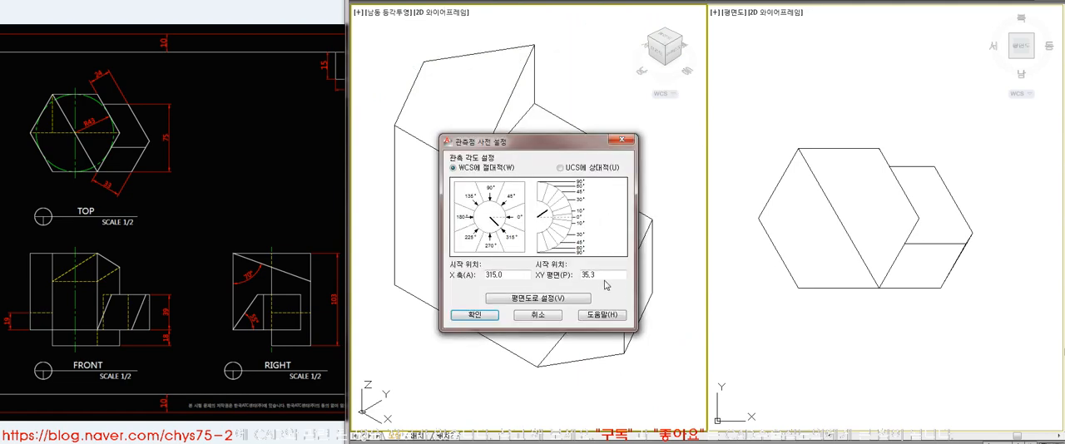
{"action": "left_click_drag", "start_coordinate": [607, 277], "coordinate": [542, 277]}
{"action": "type", "text": "10"}
{"action": "key", "text": "Return"}
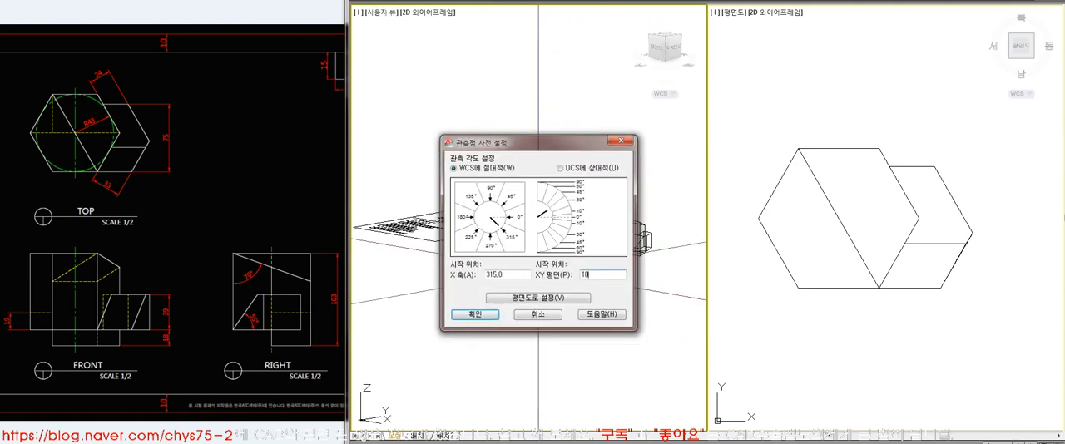
{"action": "type", "text": "z"}
{"action": "key", "text": "Return"}
{"action": "left_click", "coordinate": [598, 207]}
{"action": "left_click", "coordinate": [657, 261]}
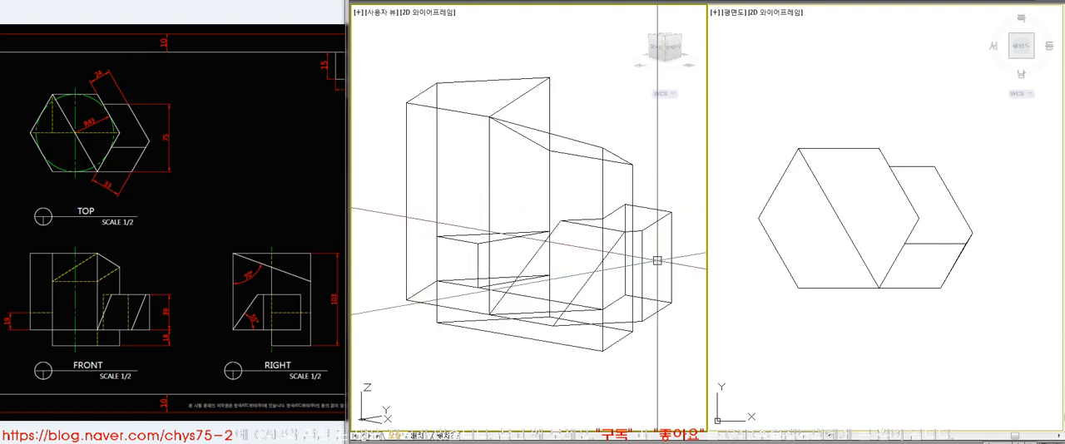
Remove the hidden lines in the 3D view and compare the solid against the reference drawing
{"action": "type", "text": "hi"}
{"action": "key", "text": "Return"}
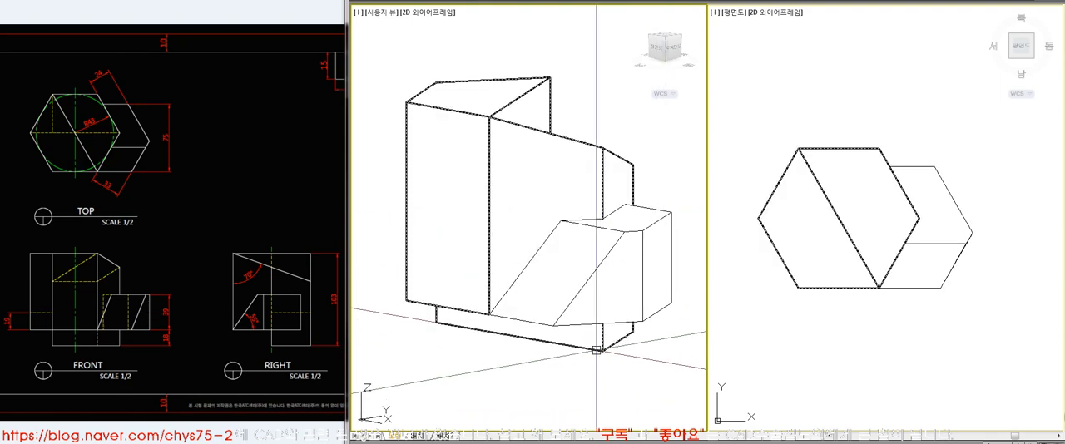
{"action": "left_click", "coordinate": [254, 366]}
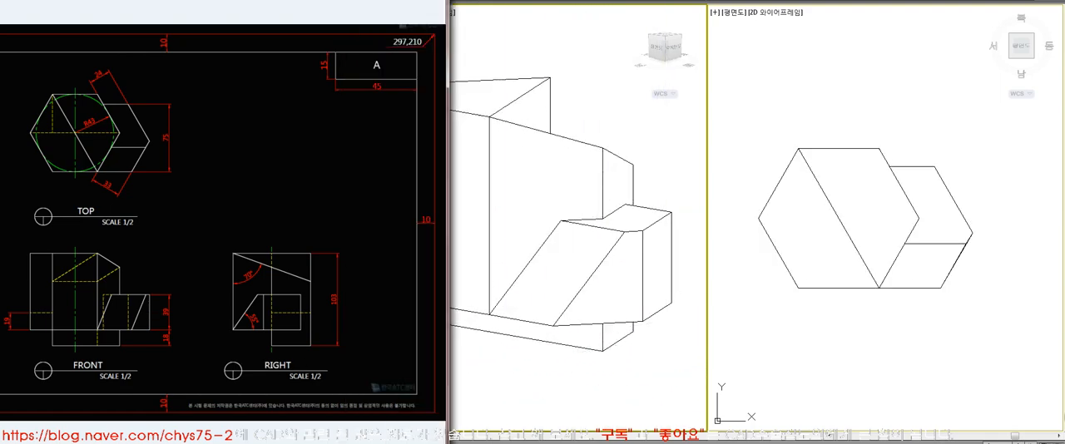
{"action": "left_click", "coordinate": [463, 106]}
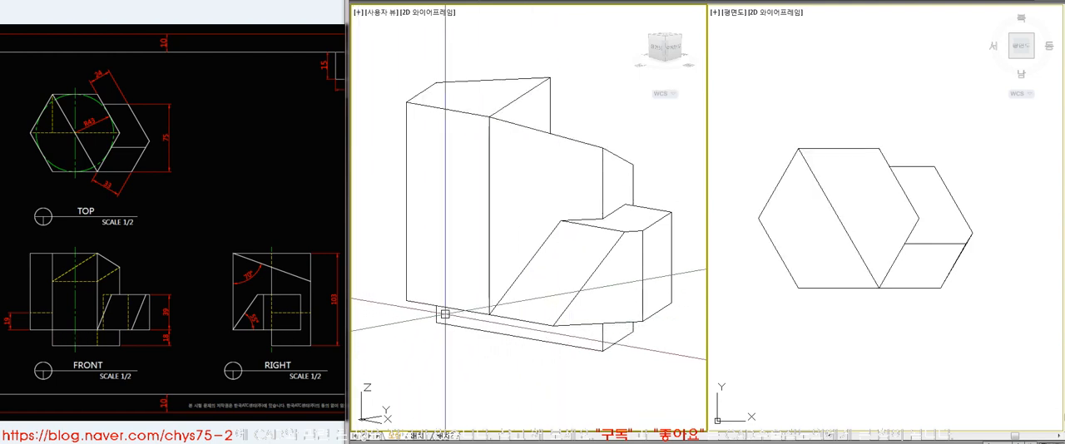
Change the model space layout to a single viewport using the plan view
{"action": "left_click", "coordinate": [786, 354]}
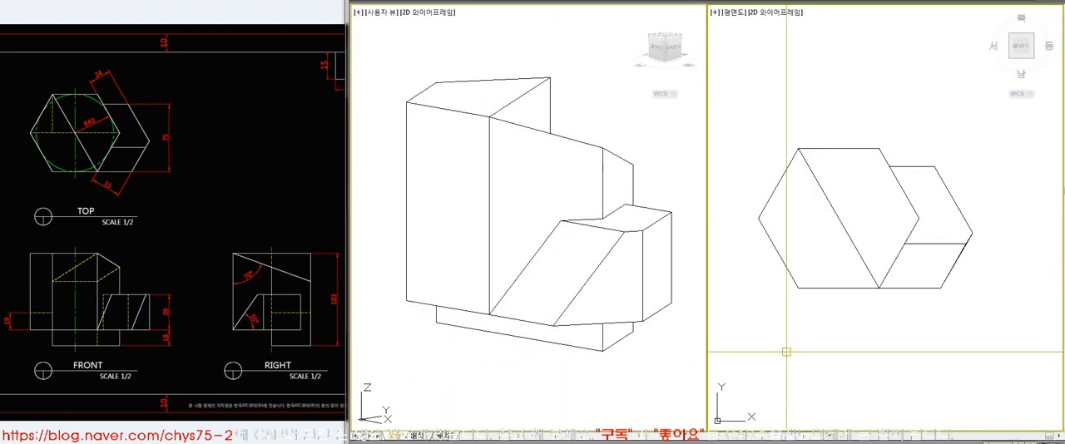
{"action": "key", "text": "Return"}
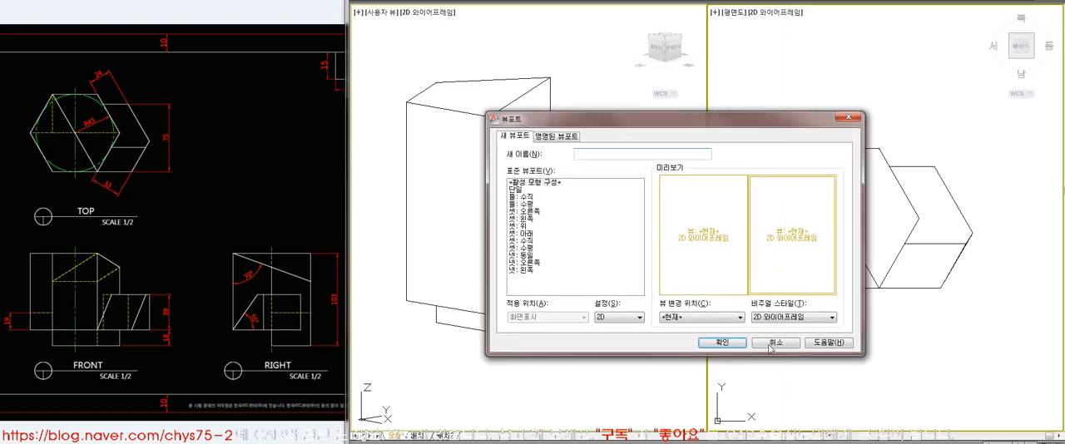
{"action": "left_click", "coordinate": [518, 190]}
{"action": "left_click", "coordinate": [720, 341]}
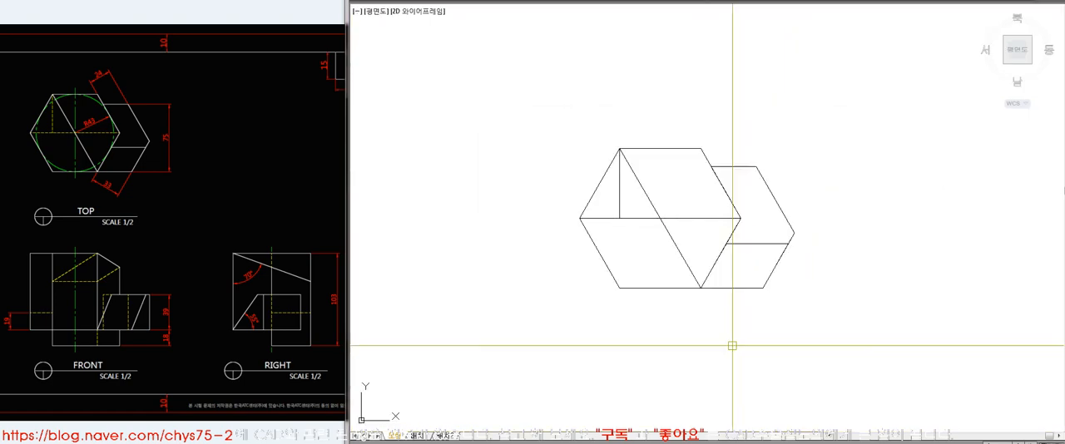
{"action": "left_click", "coordinate": [210, 213]}
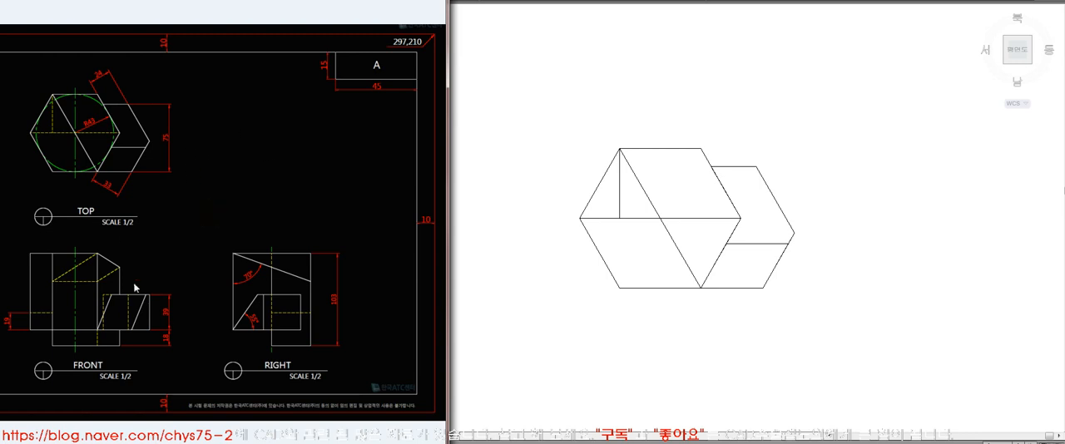
{"action": "left_click", "coordinate": [708, 343]}
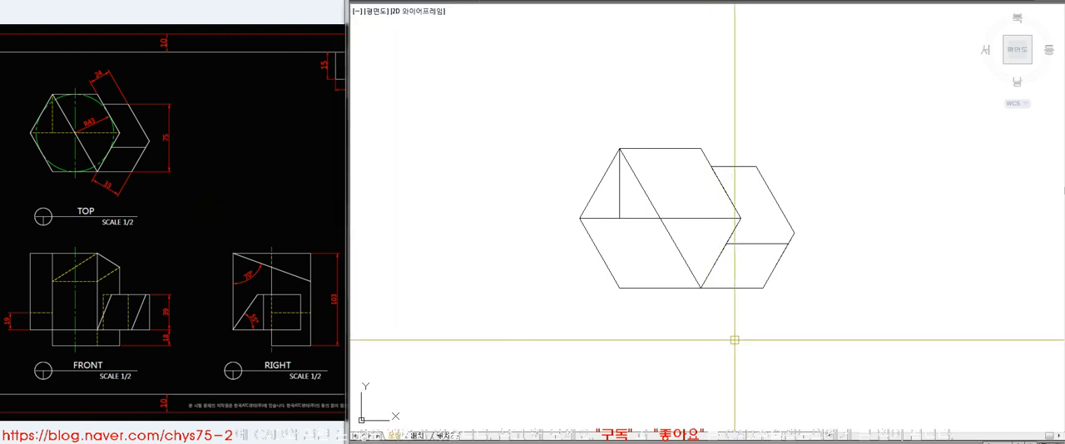
Split the model space into four equal viewports
{"action": "key", "text": "Return"}
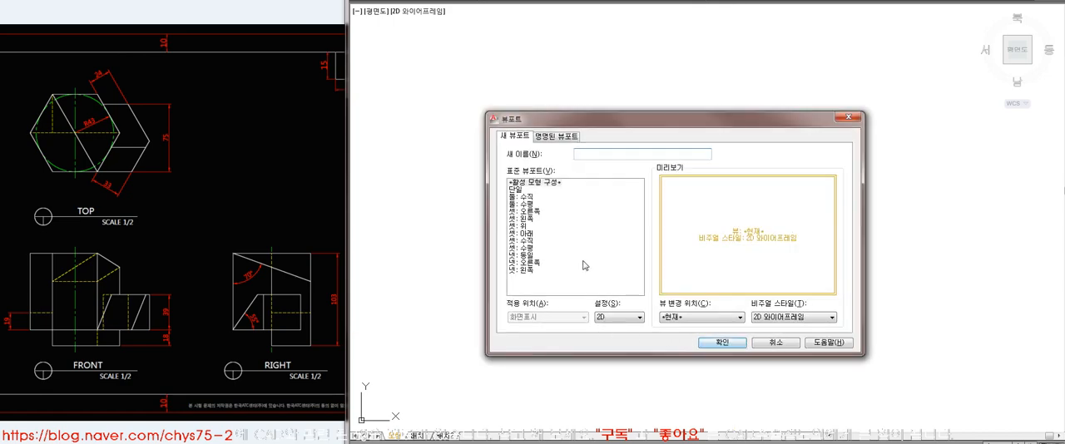
{"action": "left_click", "coordinate": [525, 248]}
{"action": "left_click", "coordinate": [522, 256]}
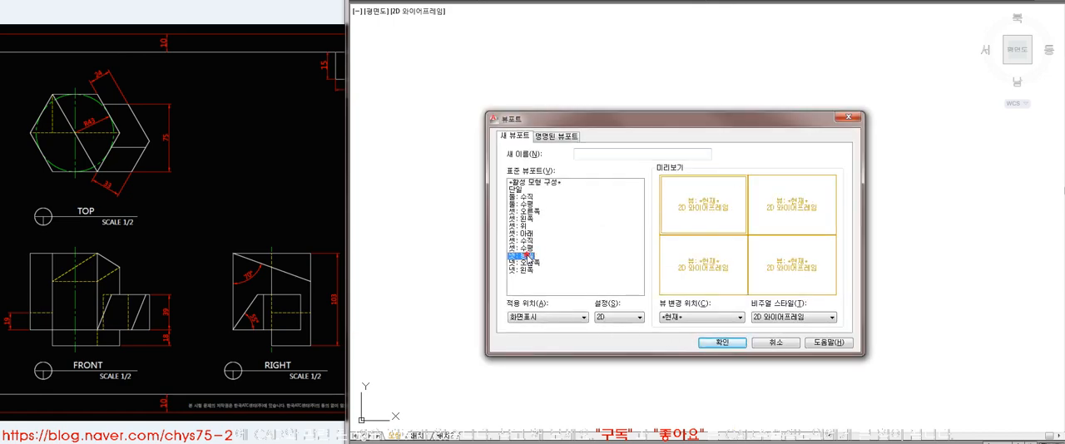
{"action": "left_click", "coordinate": [721, 343]}
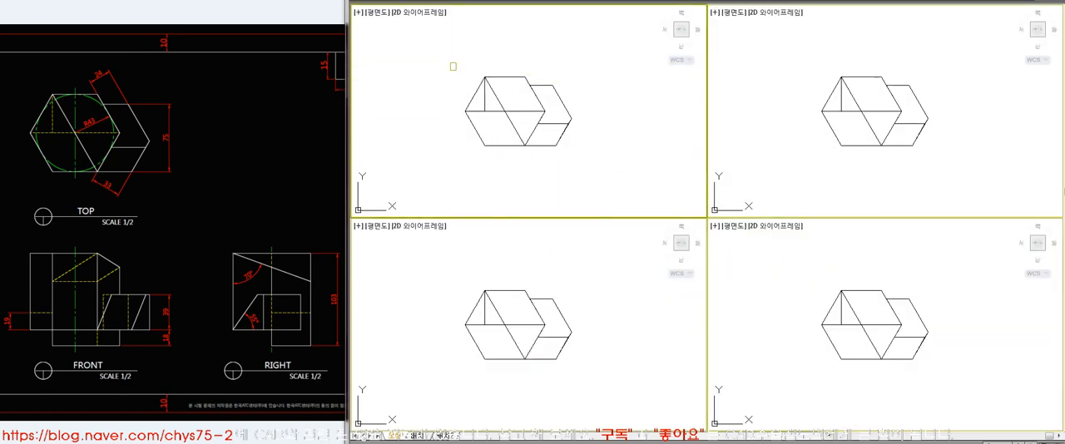
Enlarge the solid's plan view in the first viewport, remove its hidden lines and compare it against the reference TOP view
{"action": "scroll", "coordinate": [613, 157], "scroll_direction": "up", "scroll_amount": 3}
{"action": "middle_click_drag", "start_coordinate": [624, 171], "coordinate": [650, 191]}
{"action": "left_click", "coordinate": [768, 161]}
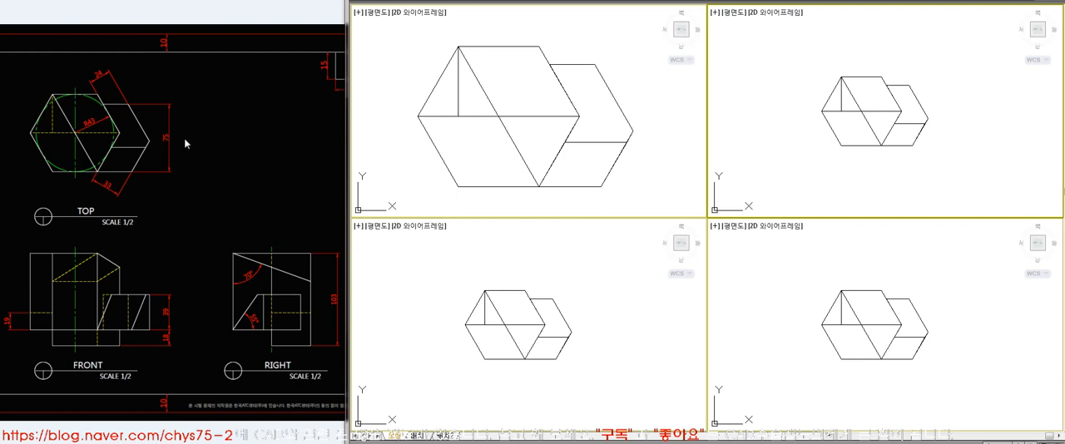
{"action": "left_click", "coordinate": [657, 180]}
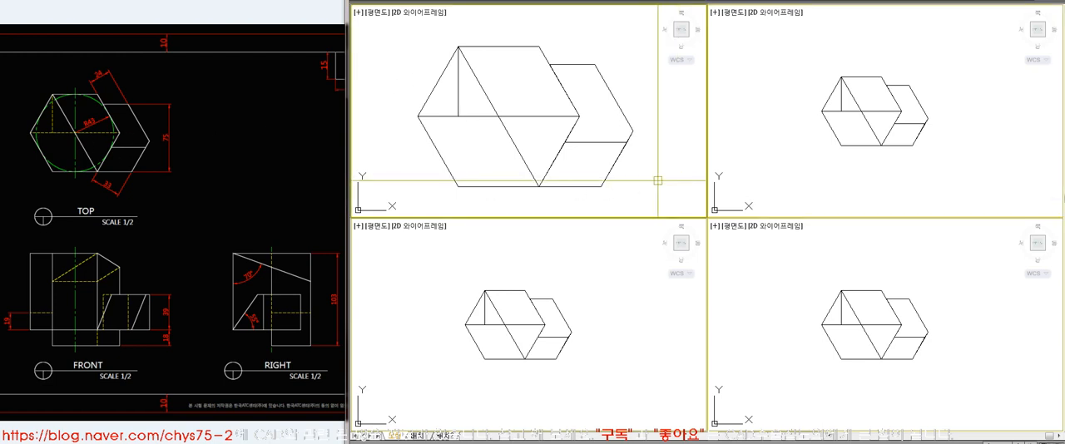
{"action": "left_click", "coordinate": [212, 180]}
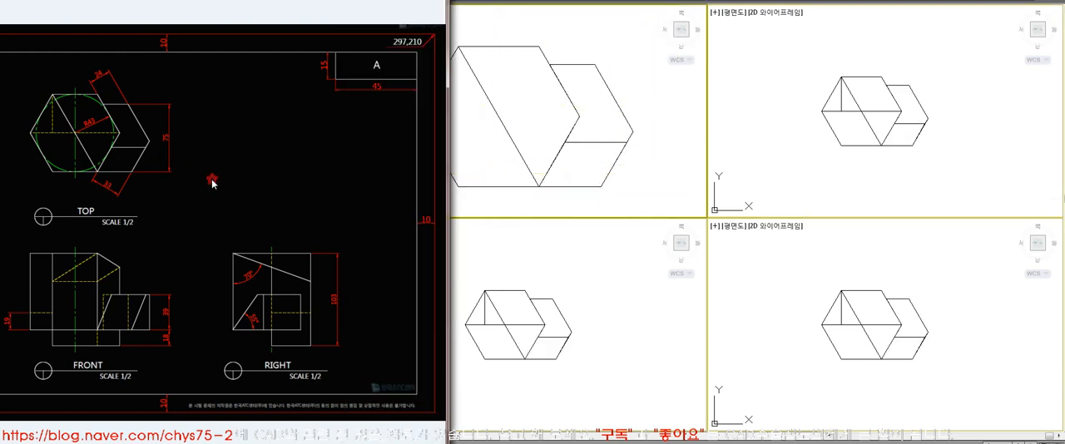
{"action": "left_click", "coordinate": [513, 81]}
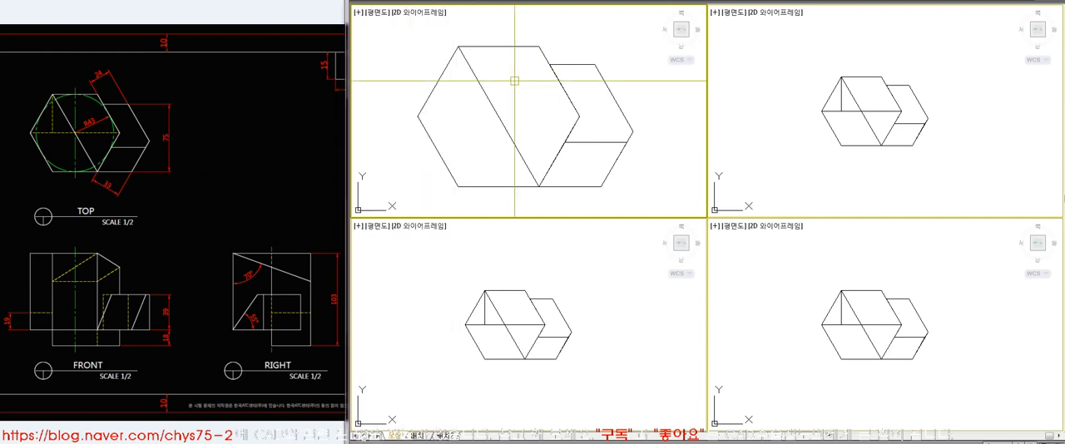
{"action": "left_click", "coordinate": [81, 148]}
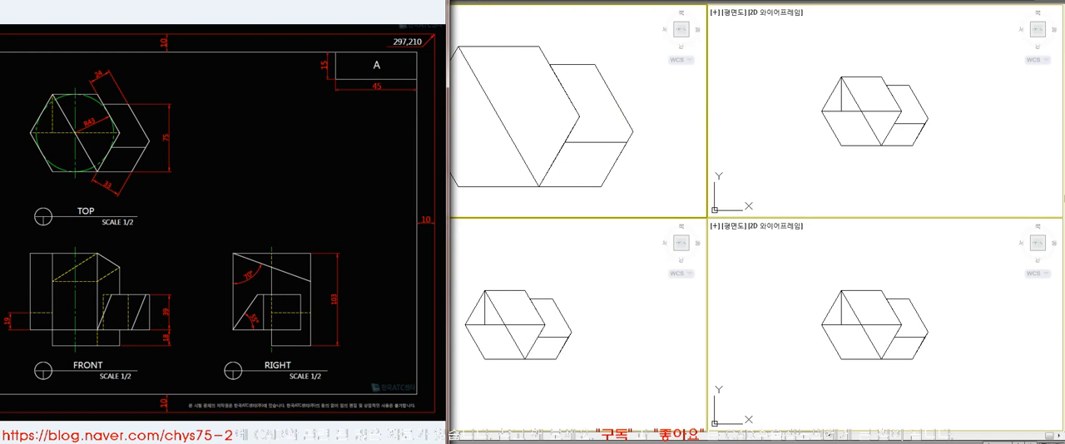
{"action": "left_click", "coordinate": [511, 166]}
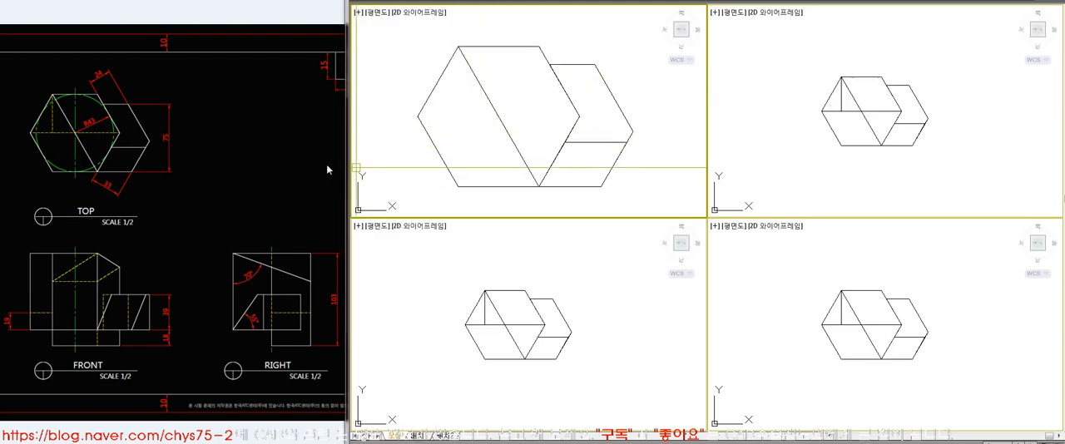
{"action": "left_click", "coordinate": [51, 138]}
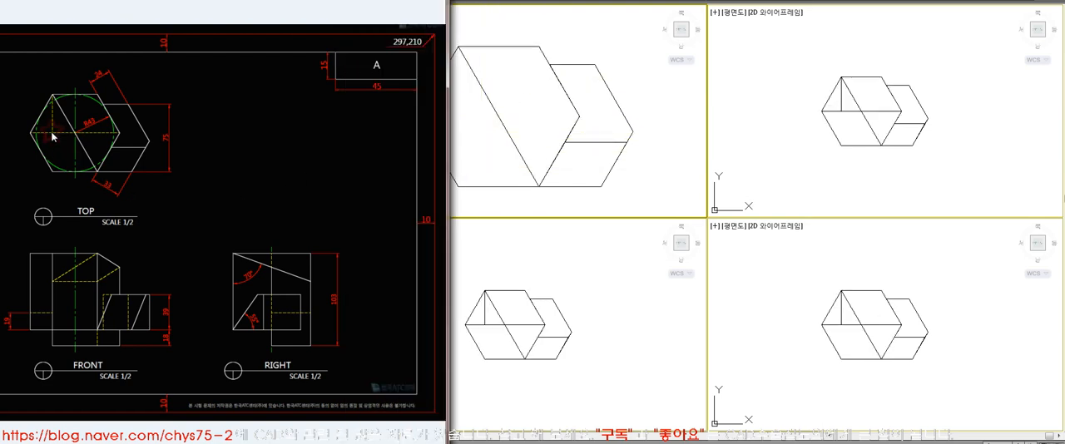
{"action": "left_click", "coordinate": [479, 25]}
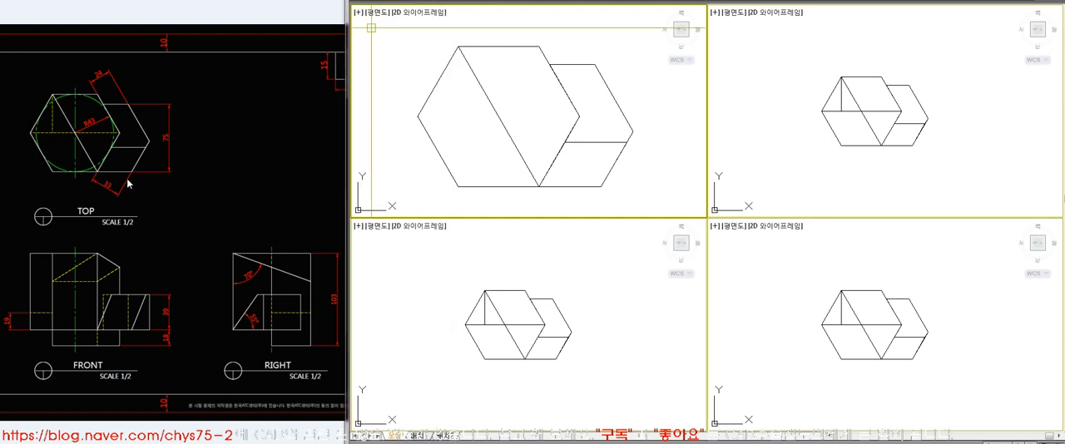
Rotate the UCS about the X axis in the viewport below the enlarged plan view
{"action": "left_click", "coordinate": [586, 380]}
{"action": "type", "text": "ucs"}
{"action": "key", "text": "Return"}
{"action": "type", "text": "x"}
{"action": "key", "text": "Return"}
Show the plan of the rotated UCS as a front view and frame the solid in that viewport
{"action": "key", "text": "Return"}
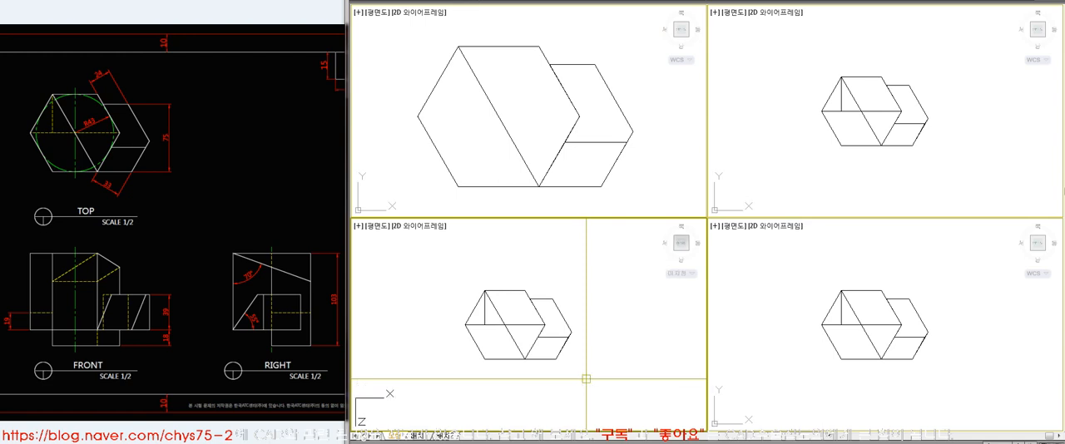
{"action": "type", "text": "plan"}
{"action": "key", "text": "Return"}
{"action": "key", "text": "Return"}
{"action": "middle_click_drag", "start_coordinate": [637, 321], "coordinate": [577, 319]}
{"action": "type", "text": "z"}
{"action": "key", "text": "Return"}
{"action": "left_click", "coordinate": [579, 296]}
{"action": "left_click", "coordinate": [658, 356]}
{"action": "middle_click_drag", "start_coordinate": [407, 249], "coordinate": [416, 252]}
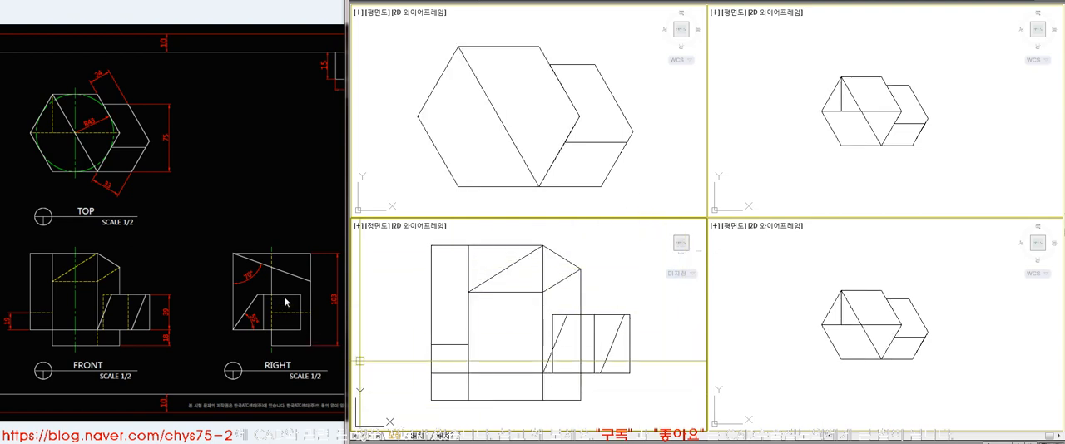
Narrow the modelling window so that the whole reference drawing can be seen beside the four viewports
{"action": "left_click", "coordinate": [239, 167]}
{"action": "left_click", "coordinate": [491, 240]}
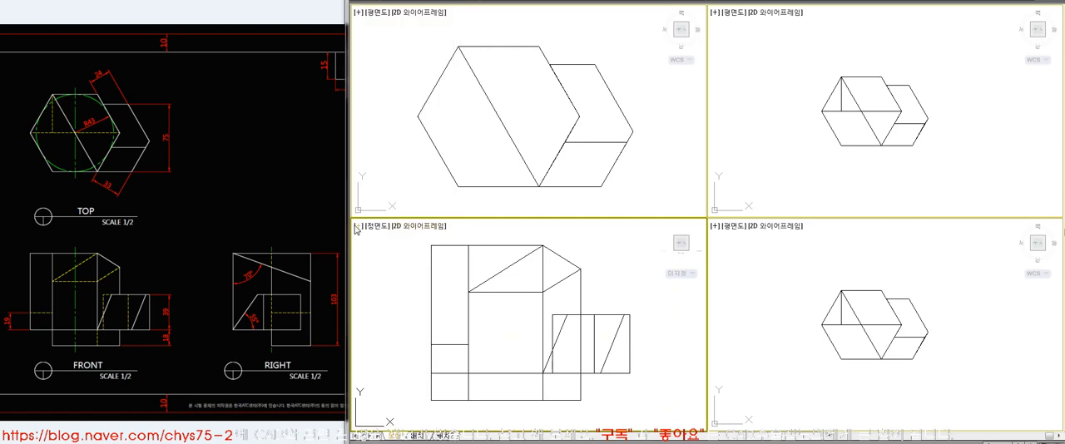
{"action": "left_click_drag", "start_coordinate": [348, 237], "coordinate": [348, 236]}
{"action": "left_click_drag", "start_coordinate": [343, 170], "coordinate": [450, 170]}
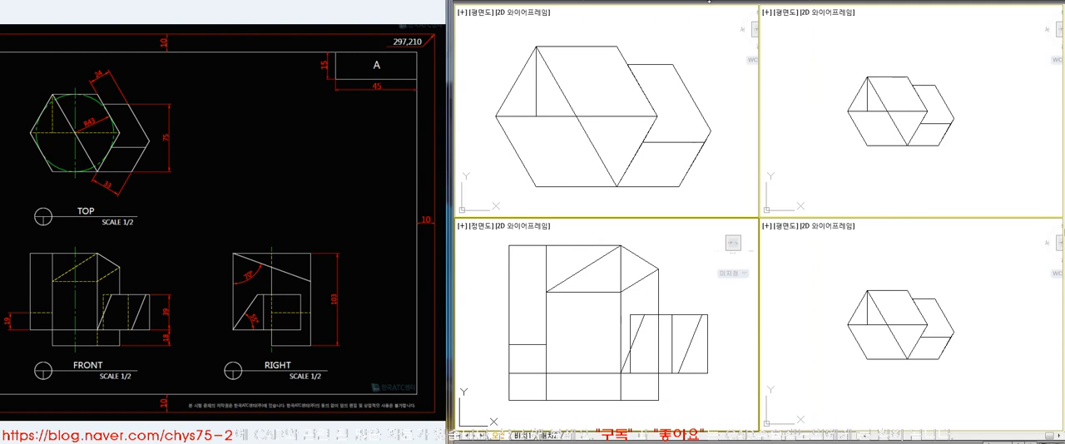
Compare the solid's front view, with hidden lines removed, against the solid and dashed edges of the reference FRONT view
{"action": "left_click", "coordinate": [66, 283]}
{"action": "left_click", "coordinate": [65, 280]}
{"action": "left_click", "coordinate": [66, 272]}
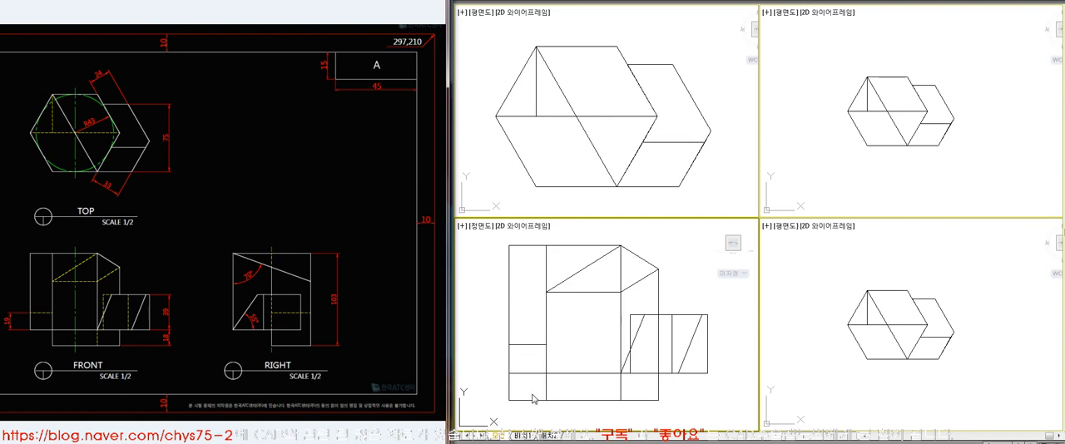
{"action": "left_click", "coordinate": [571, 411]}
{"action": "key", "text": "Return"}
{"action": "left_click", "coordinate": [571, 402]}
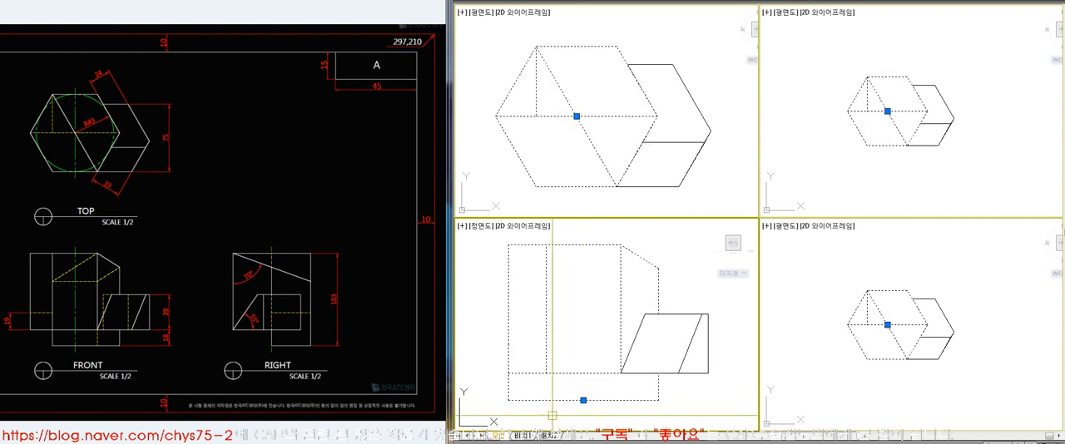
{"action": "key", "text": "Escape"}
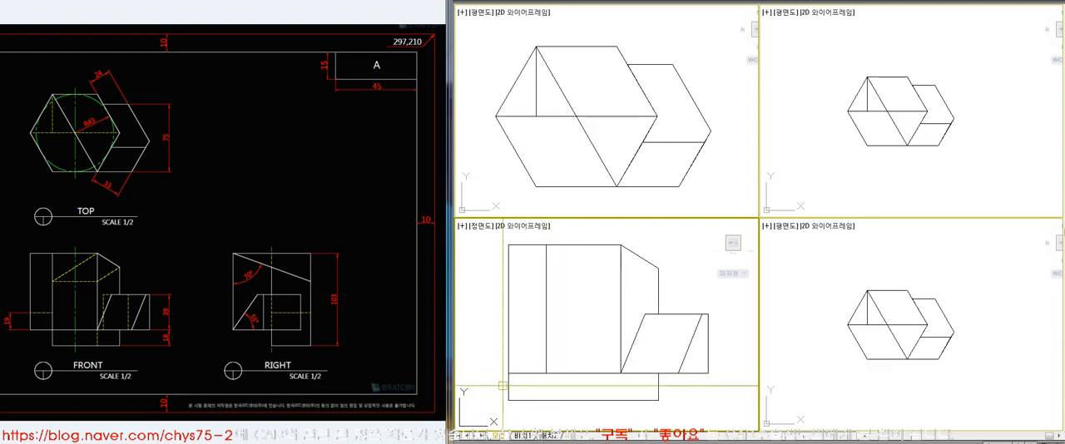
Display the viewport above the front view as a southeast isometric with hidden lines removed
{"action": "left_click", "coordinate": [664, 138]}
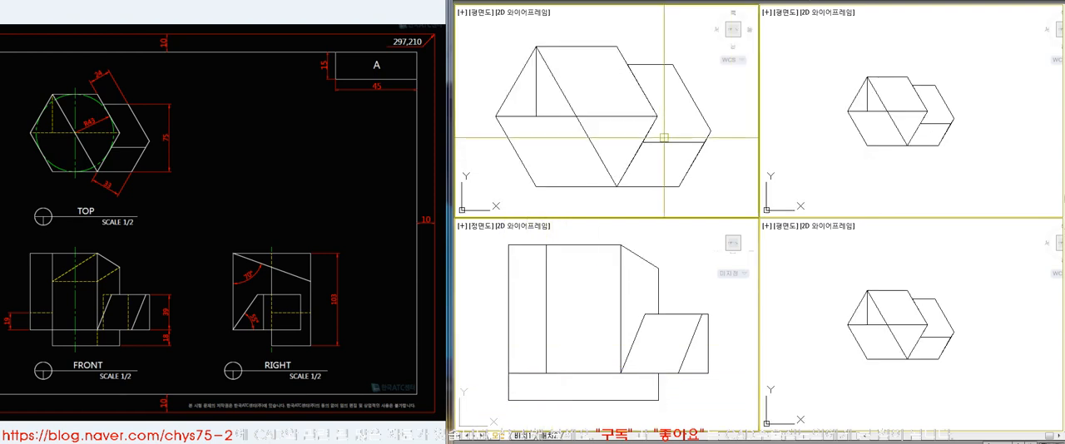
{"action": "left_click", "coordinate": [665, 138]}
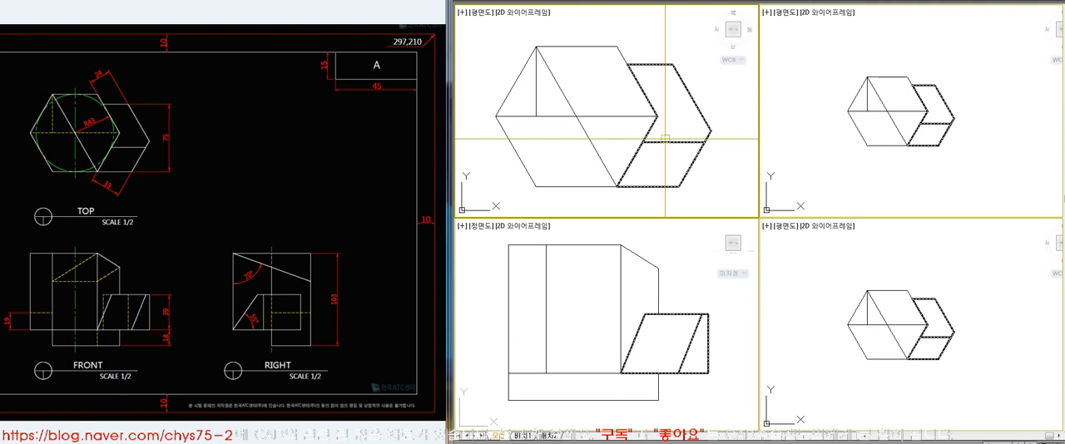
{"action": "key", "text": "Return"}
{"action": "scroll", "coordinate": [711, 184], "scroll_direction": "up", "scroll_amount": 6}
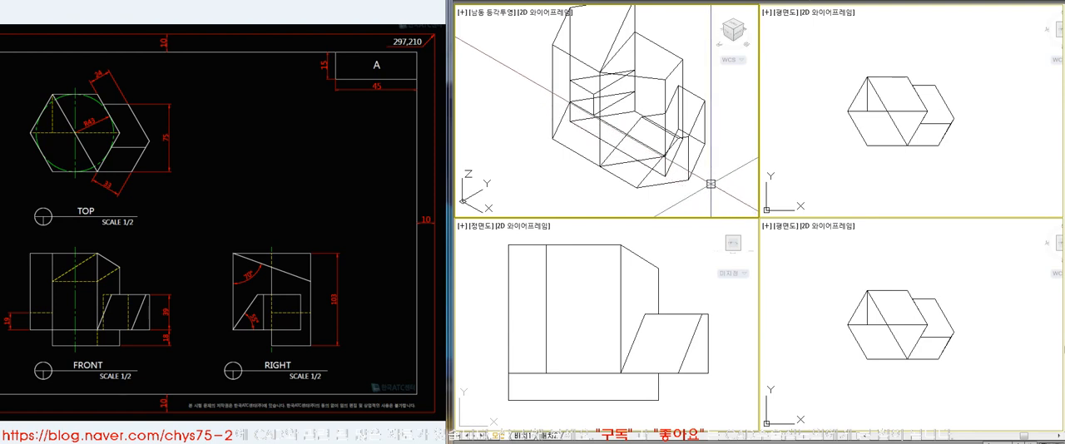
{"action": "key", "text": "Return"}
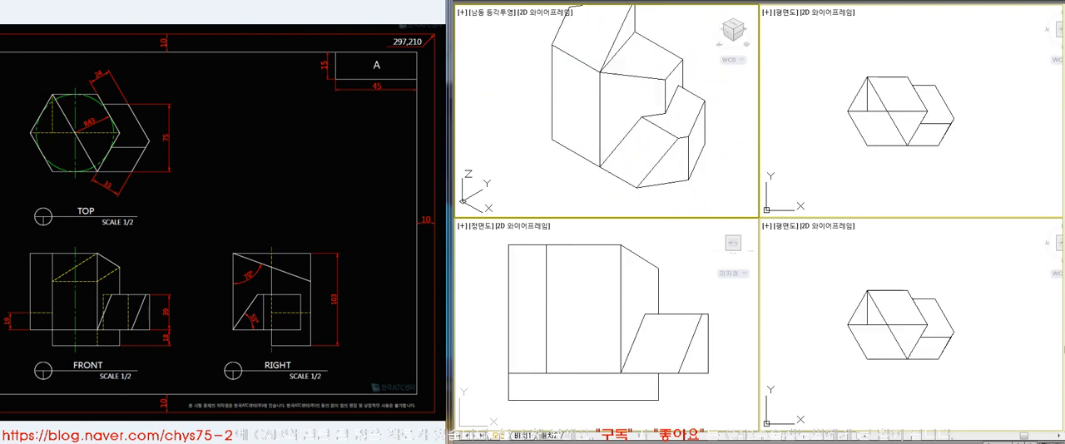
Set a new viewpoint angle from the X axis so the isometric viewport shows the solid from behind
{"action": "right_click", "coordinate": [616, 6]}
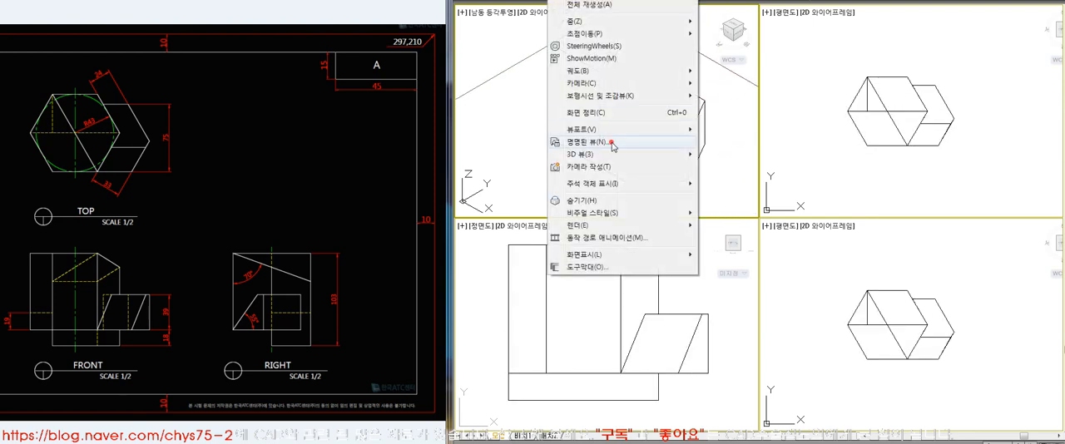
{"action": "left_click", "coordinate": [613, 140]}
{"action": "key", "text": "Escape"}
{"action": "left_click", "coordinate": [574, 1]}
{"action": "left_click", "coordinate": [600, 152]}
{"action": "left_click", "coordinate": [725, 154]}
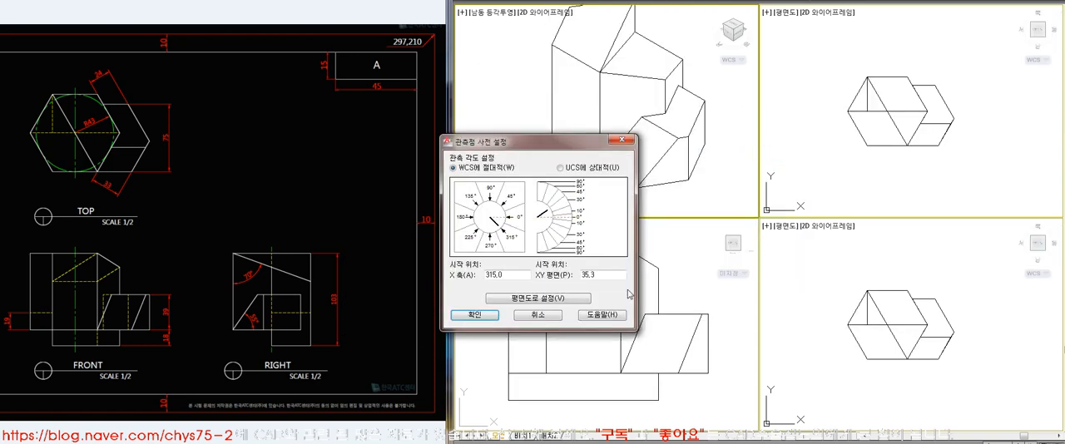
{"action": "left_click", "coordinate": [475, 315]}
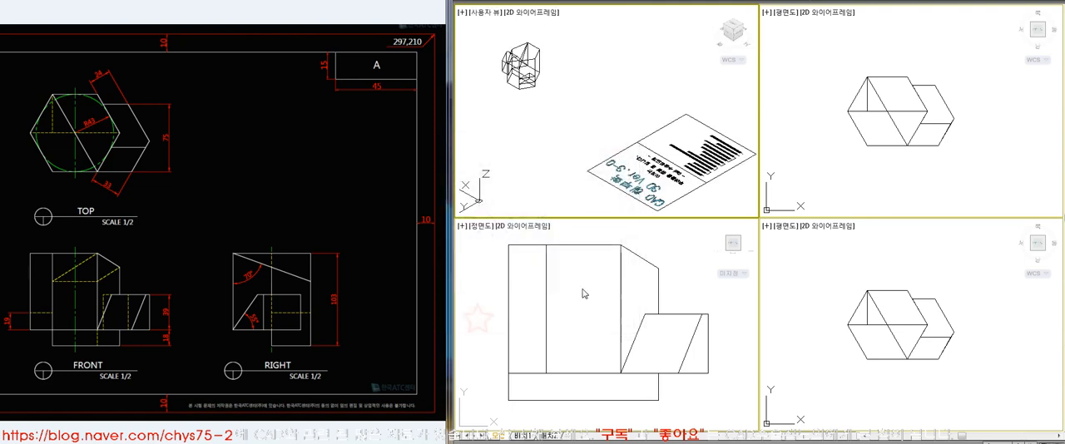
Frame the solid's rear in the isometric viewport and display it with hidden lines removed
{"action": "scroll", "coordinate": [512, 63], "scroll_direction": "up", "scroll_amount": 5}
{"action": "scroll", "coordinate": [636, 184], "scroll_direction": "down", "scroll_amount": 3}
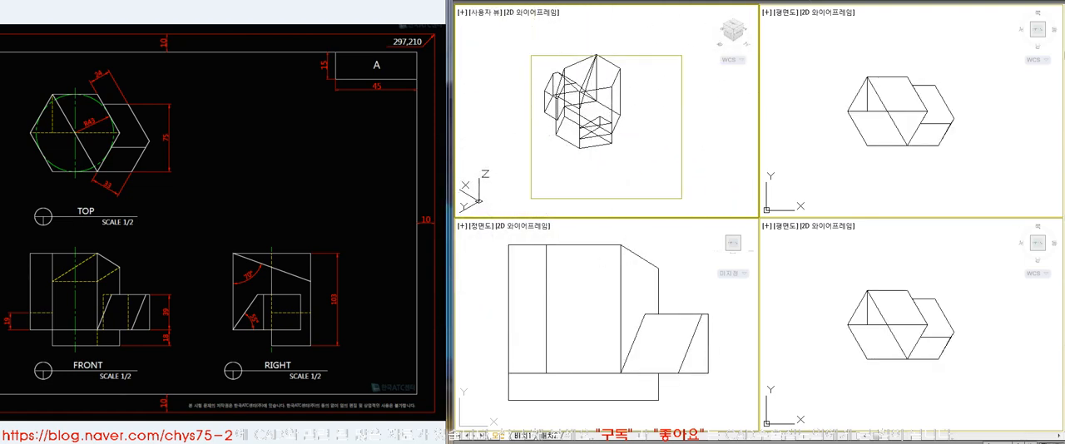
{"action": "scroll", "coordinate": [639, 187], "scroll_direction": "up", "scroll_amount": 1}
{"action": "left_click", "coordinate": [584, 102]}
{"action": "key", "text": "Escape"}
{"action": "type", "text": "z"}
{"action": "key", "text": "space"}
{"action": "left_click", "coordinate": [507, 24]}
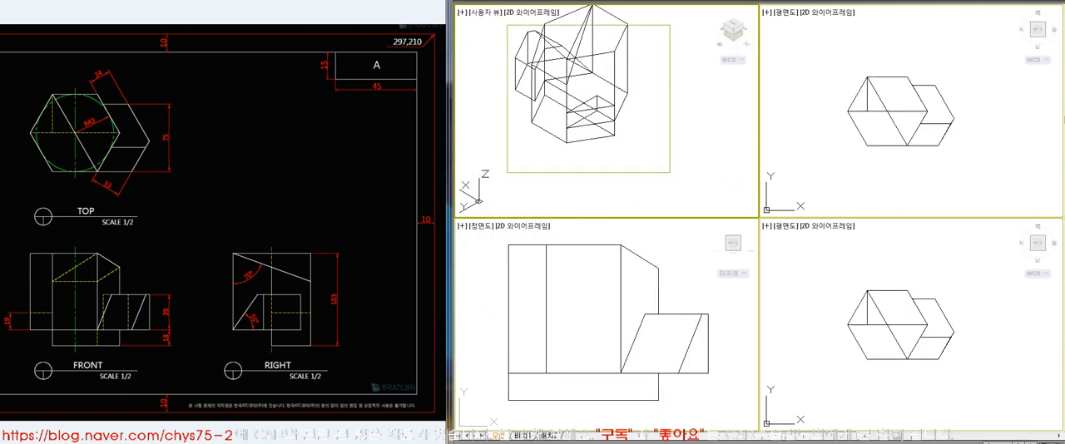
{"action": "left_click", "coordinate": [672, 169]}
{"action": "type", "text": "hi"}
{"action": "key", "text": "space"}
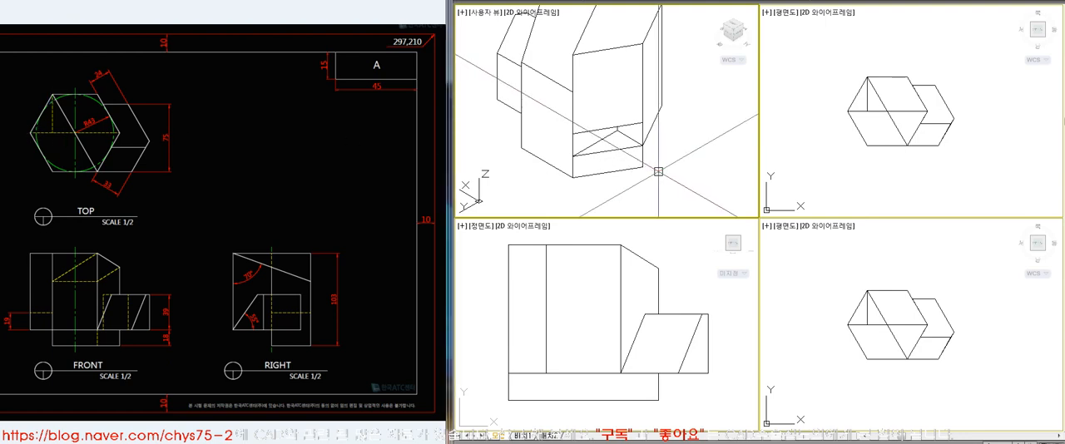
Draw a closed triangle on the underside of the base, across the corner that lies at the left in the FRONT view
{"action": "type", "text": "re"}
{"action": "key", "text": "space"}
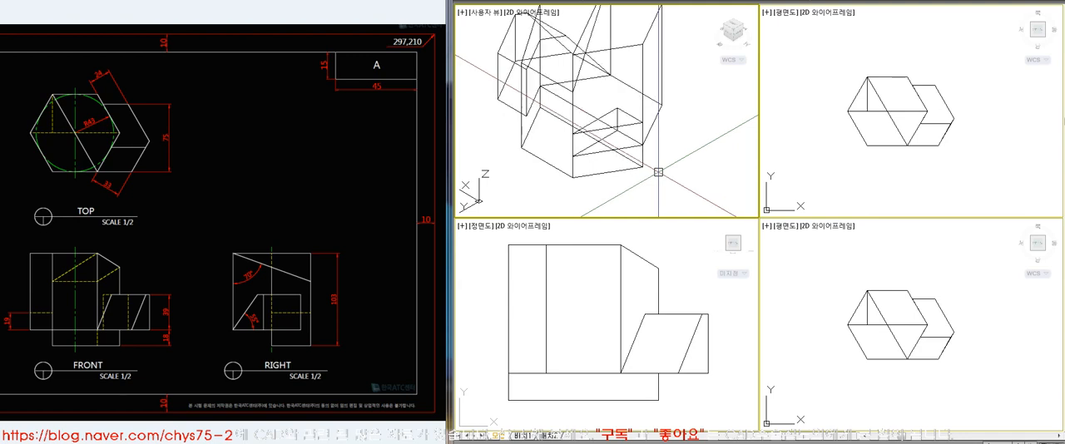
{"action": "type", "text": "l"}
{"action": "key", "text": "space"}
{"action": "left_click", "coordinate": [572, 177]}
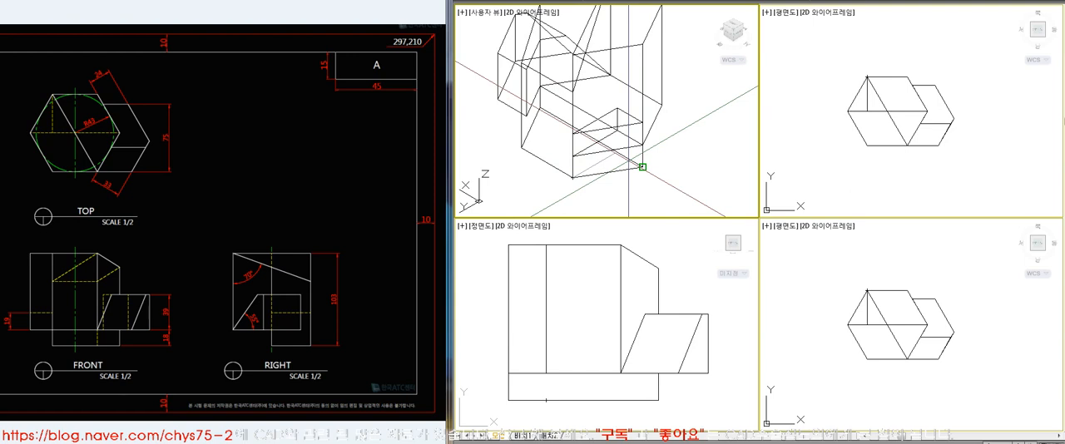
{"action": "left_click", "coordinate": [643, 167]}
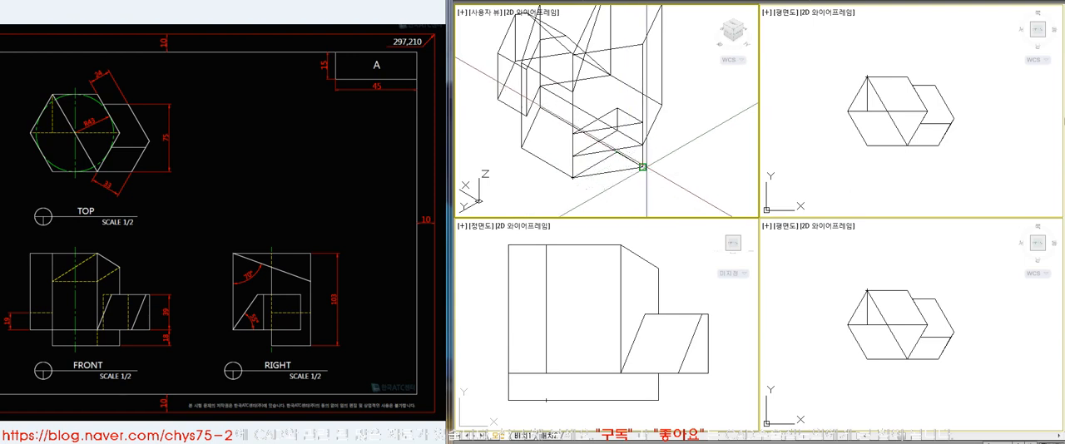
{"action": "type", "text": "c"}
{"action": "key", "text": "space"}
Extrude the triangle by 18
{"action": "type", "text": "ext"}
{"action": "key", "text": "space"}
{"action": "left_click", "coordinate": [624, 170]}
{"action": "key", "text": "space"}
{"action": "type", "text": "18"}
{"action": "key", "text": "space"}
Subtract the extruded triangular wedge from the main hexagonal solid
{"action": "type", "text": "su"}
{"action": "key", "text": "space"}
{"action": "left_click", "coordinate": [647, 138]}
{"action": "key", "text": "space"}
{"action": "left_click", "coordinate": [641, 160]}
{"action": "key", "text": "space"}
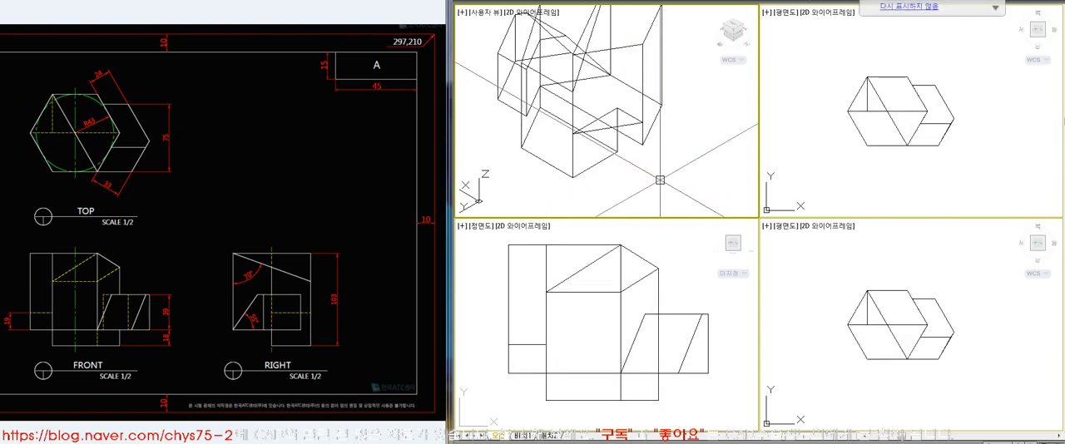
Check the cut base corner in the isometric viewport with hidden lines removed
{"action": "type", "text": "hi"}
{"action": "key", "text": "space"}
{"action": "left_click", "coordinate": [675, 411]}
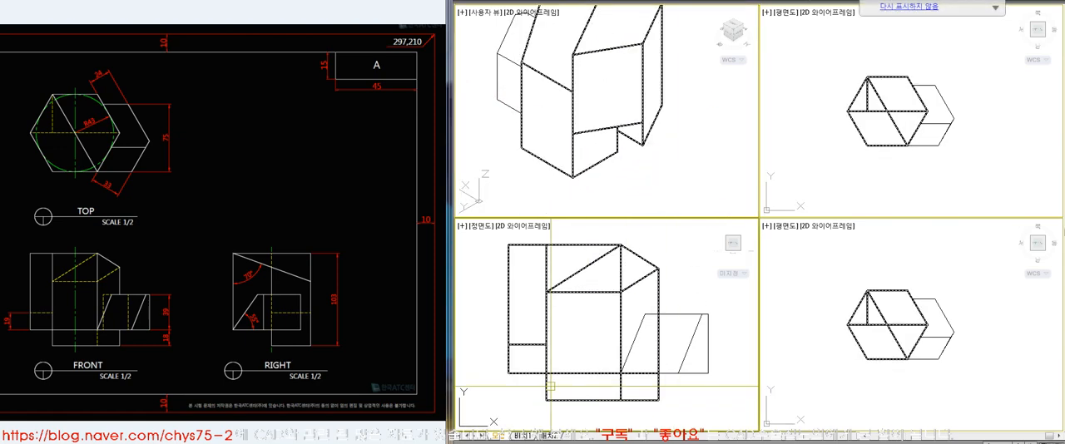
Change the isometric viewport above the front view to the plan view, framed on the solid
{"action": "left_click", "coordinate": [634, 118]}
{"action": "left_click", "coordinate": [643, 142]}
{"action": "type", "text": "plan"}
{"action": "key", "text": "space"}
{"action": "key", "text": "space"}
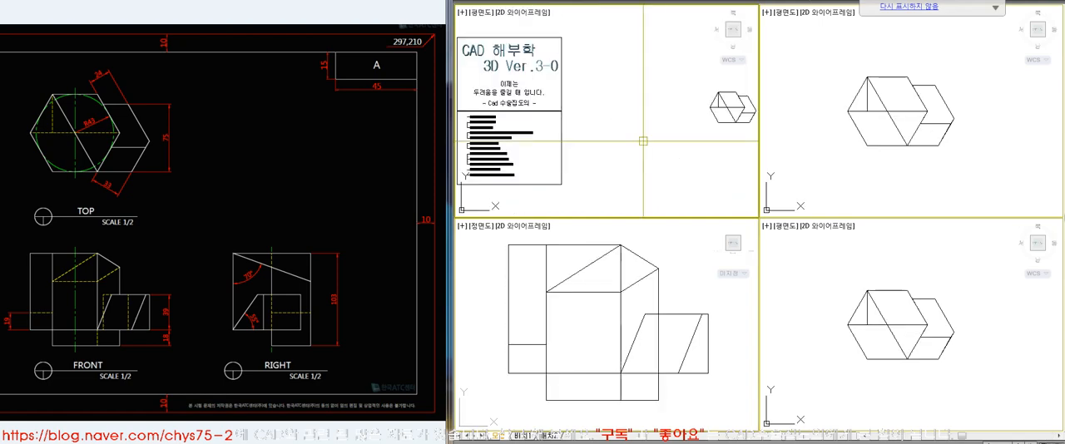
{"action": "scroll", "coordinate": [736, 106], "scroll_direction": "up", "scroll_amount": 7}
{"action": "scroll", "coordinate": [566, 89], "scroll_direction": "down", "scroll_amount": 5}
{"action": "type", "text": "z"}
{"action": "key", "text": "space"}
{"action": "left_click", "coordinate": [558, 67]}
{"action": "left_click", "coordinate": [664, 138]}
{"action": "middle_click_drag", "start_coordinate": [666, 145], "coordinate": [675, 143]}
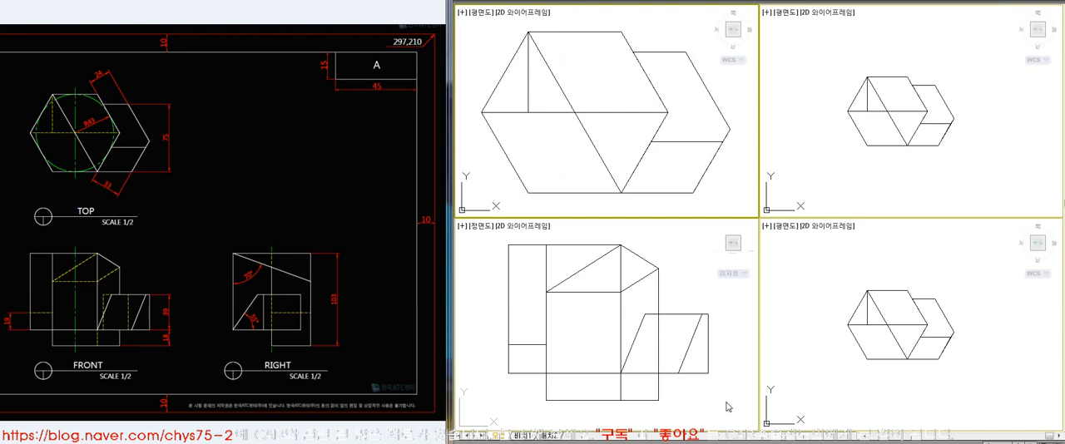
Remove hidden lines in the plan and front viewports for comparison with the reference TOP and FRONT views
{"action": "type", "text": "hi"}
{"action": "key", "text": "space"}
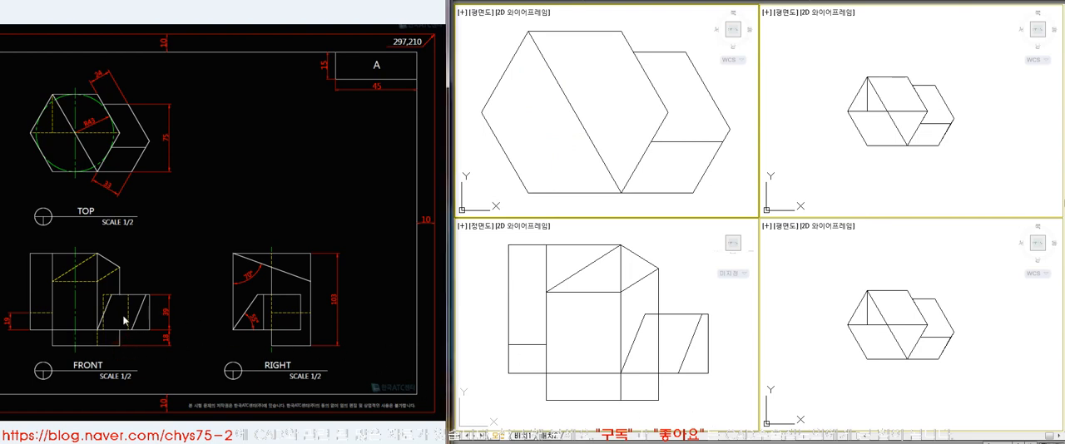
{"action": "left_click", "coordinate": [736, 409]}
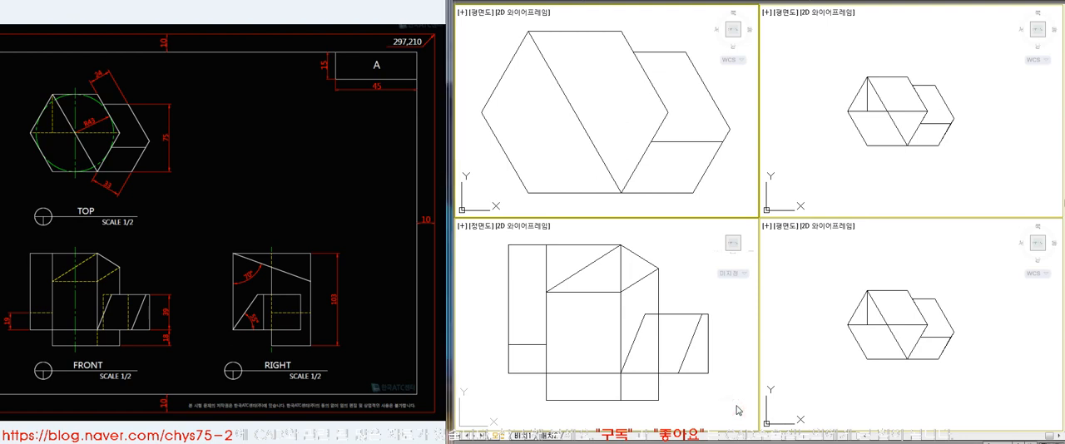
{"action": "key", "text": "Return"}
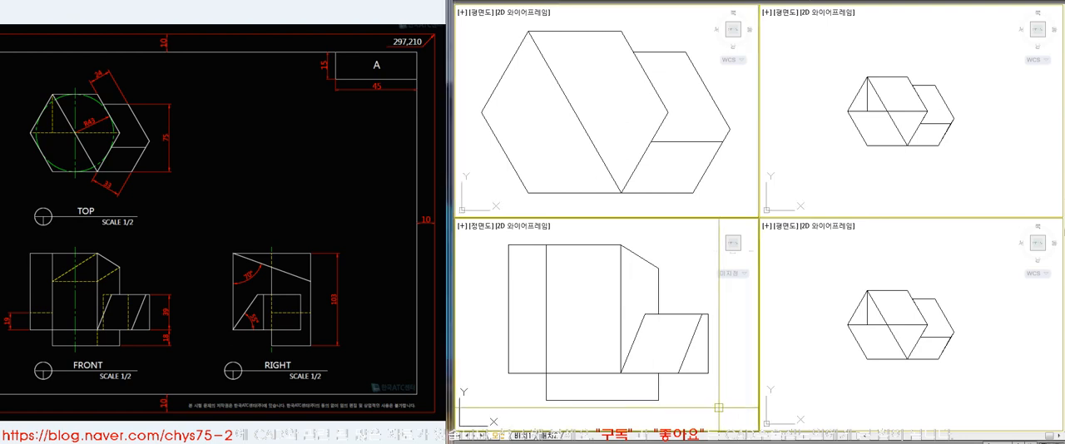
Copy the solid to a free spot beside it, using the viewport next to the front view
{"action": "left_click", "coordinate": [951, 369]}
{"action": "scroll", "coordinate": [878, 306], "scroll_direction": "down", "scroll_amount": 5}
{"action": "left_click", "coordinate": [878, 308]}
{"action": "key", "text": "Return"}
{"action": "left_click", "coordinate": [859, 336]}
{"action": "left_click", "coordinate": [928, 336]}
{"action": "key", "text": "Return"}
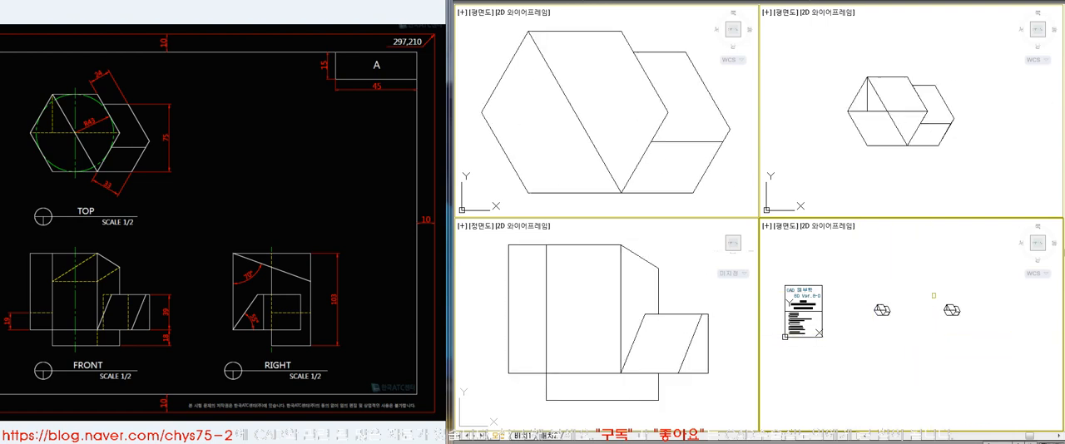
{"action": "scroll", "coordinate": [952, 298], "scroll_direction": "up", "scroll_amount": 6}
{"action": "scroll", "coordinate": [958, 314], "scroll_direction": "down", "scroll_amount": 4}
Rotate the copied solid a quarter turn clockwise in plan and enlarge it in the viewport
{"action": "key", "text": "Return"}
{"action": "left_click", "coordinate": [987, 301]}
{"action": "left_click", "coordinate": [929, 347]}
{"action": "key", "text": "Return"}
{"action": "key", "text": "Return"}
Rotate the UCS about the X axis and set the viewport beside the front view to the plan of that UCS
{"action": "key", "text": "Return"}
{"action": "key", "text": "z"}
{"action": "key", "text": "Return"}
{"action": "left_click", "coordinate": [959, 333]}
{"action": "left_click", "coordinate": [1004, 384]}
{"action": "type", "text": "ucs"}
{"action": "key", "text": "Return"}
{"action": "type", "text": "x"}
{"action": "key", "text": "Return"}
{"action": "key", "text": "Return"}
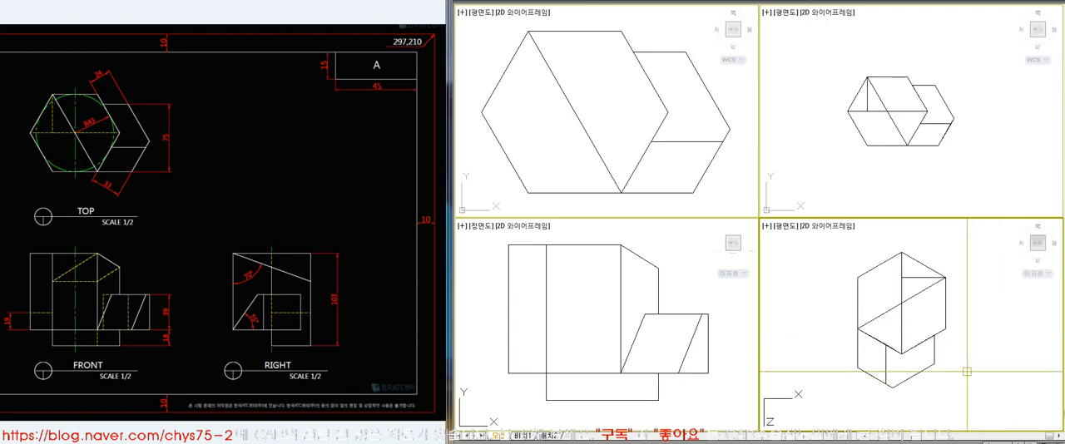
{"action": "type", "text": "plan"}
{"action": "key", "text": "Return"}
{"action": "key", "text": "Return"}
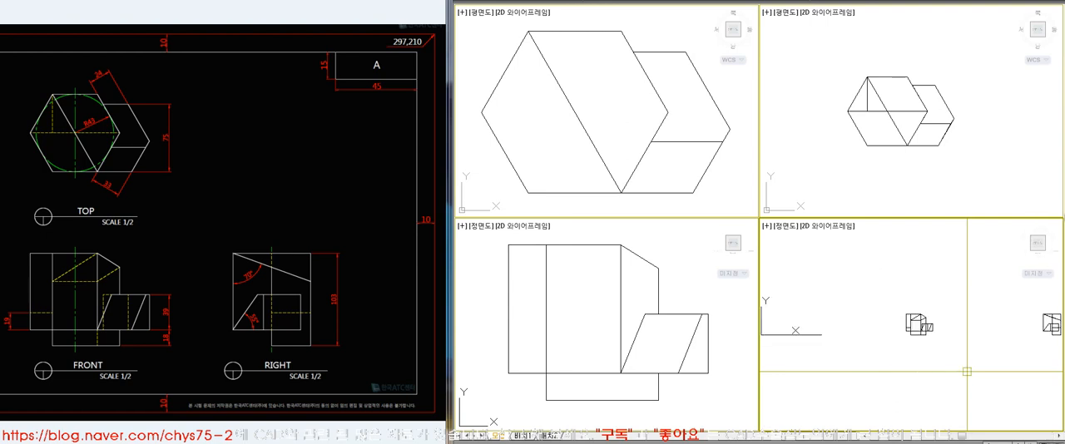
Frame the rotated copy, remove its hidden lines and compare it with the reference RIGHT view
{"action": "middle_click_drag", "start_coordinate": [1004, 349], "coordinate": [907, 342]}
{"action": "left_click", "coordinate": [938, 302]}
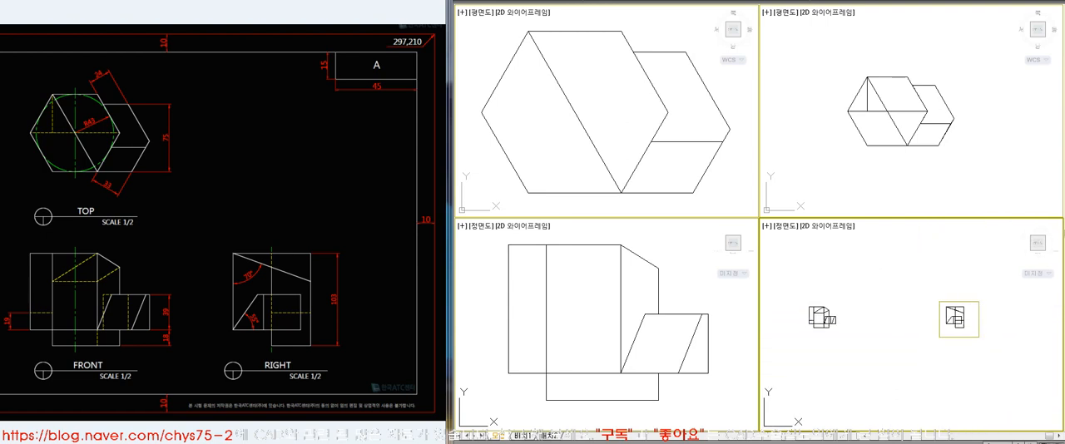
{"action": "left_click", "coordinate": [979, 336]}
{"action": "key", "text": "m"}
{"action": "key", "text": "Return"}
{"action": "left_click", "coordinate": [815, 242]}
{"action": "left_click", "coordinate": [971, 414]}
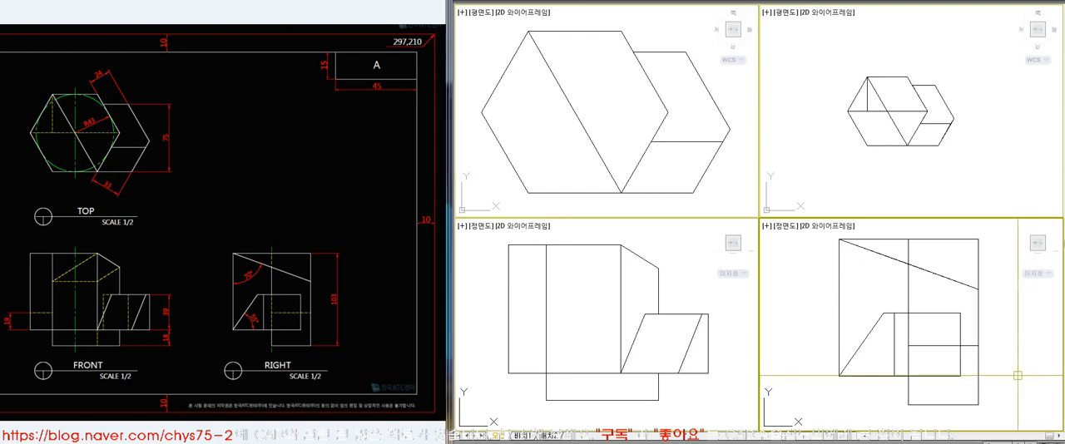
{"action": "type", "text": "hi"}
{"action": "key", "text": "Return"}
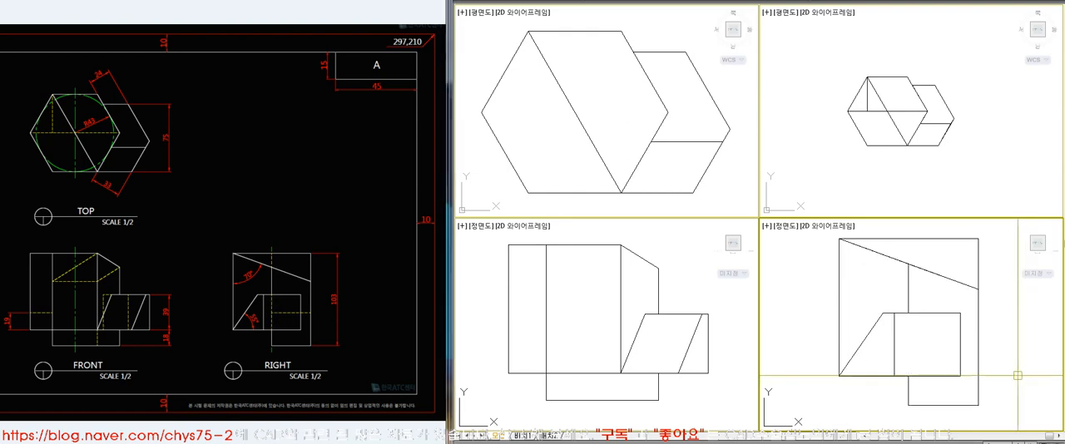
{"action": "left_click", "coordinate": [360, 230]}
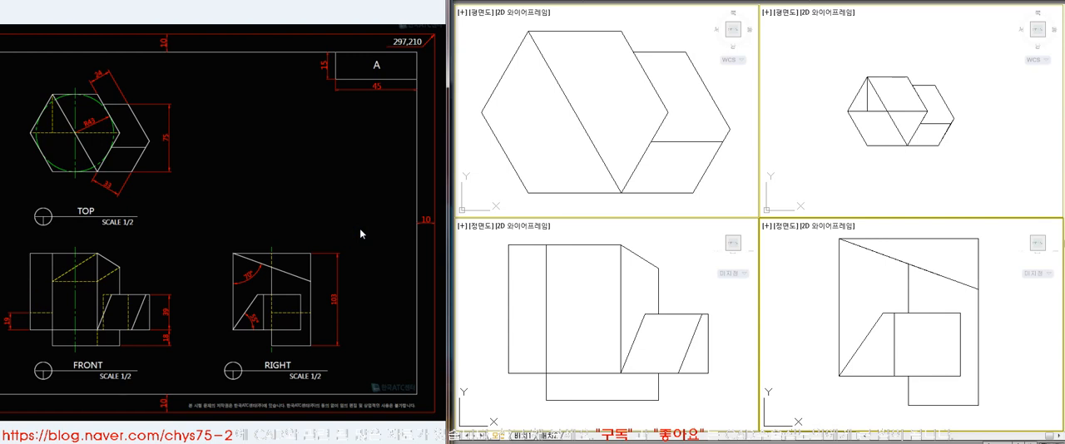
Display the viewport above the right view as a southeast isometric of the solid
{"action": "left_click", "coordinate": [856, 171]}
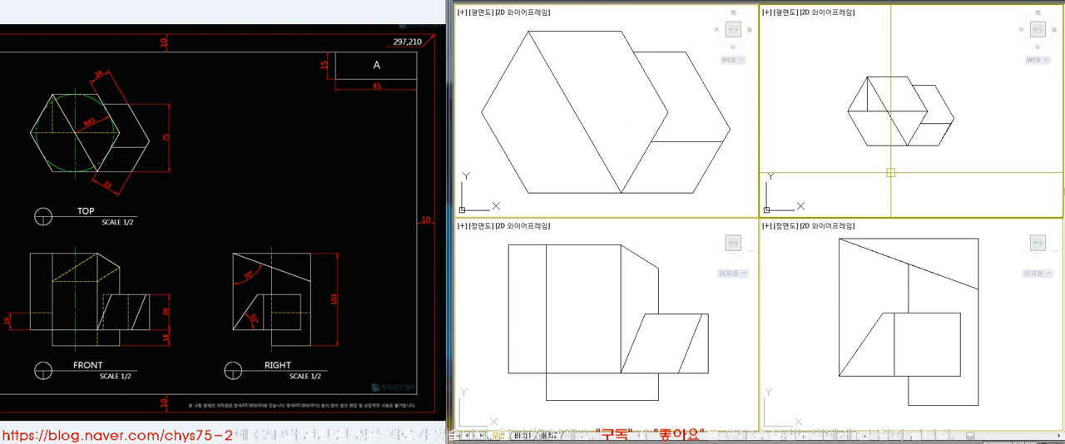
{"action": "key", "text": "Return"}
{"action": "type", "text": "z"}
{"action": "key", "text": "Return"}
{"action": "left_click", "coordinate": [903, 88]}
{"action": "left_click", "coordinate": [939, 145]}
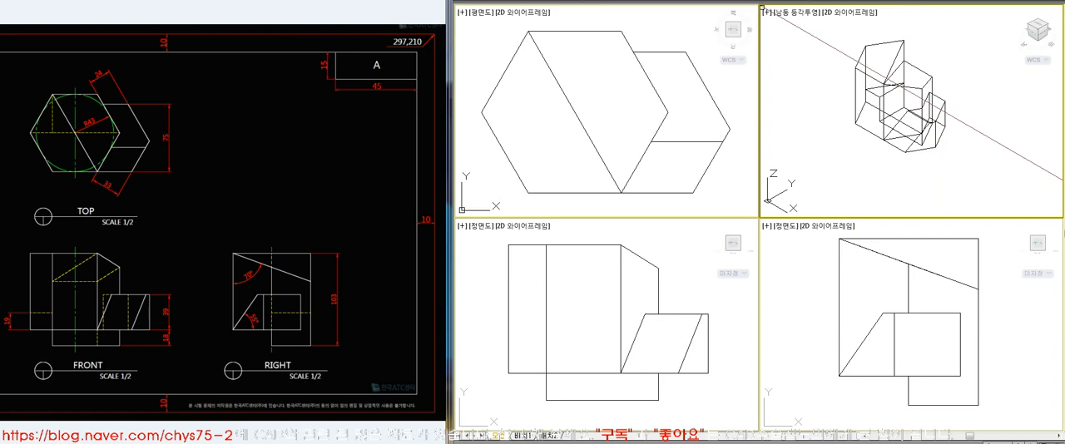
Set the isometric viewport's viewpoint angle from the XY plane to 10 degrees
{"action": "left_click", "coordinate": [549, 2]}
{"action": "mouse_move", "coordinate": [593, 154]}
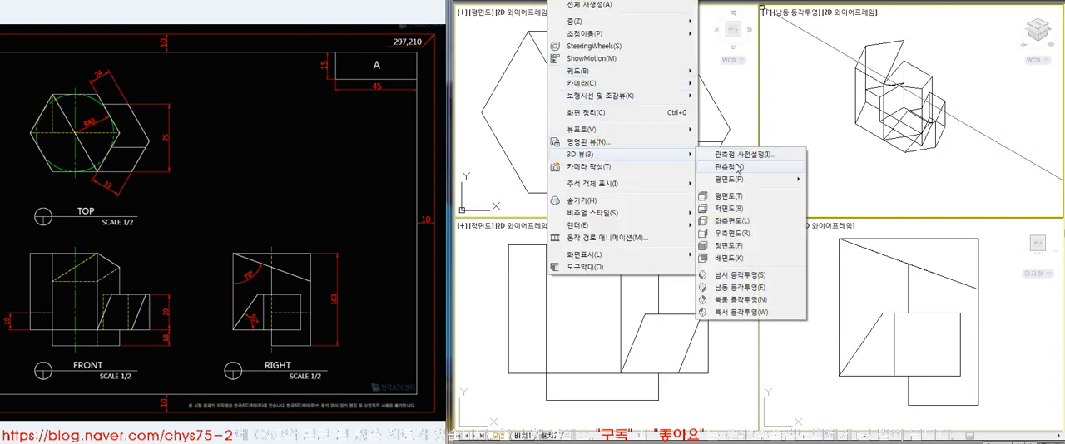
{"action": "left_click", "coordinate": [736, 157]}
{"action": "left_click_drag", "start_coordinate": [606, 277], "coordinate": [550, 277]}
{"action": "type", "text": "10"}
{"action": "key", "text": "Return"}
Enlarge the original solid in the low-angle 3D viewport and remove its hidden lines
{"action": "type", "text": "z"}
{"action": "key", "text": "Return"}
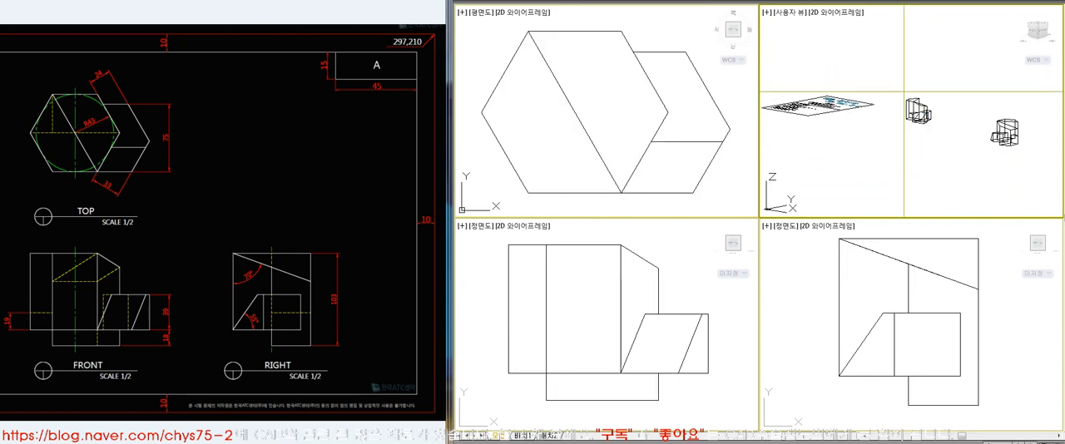
{"action": "left_click", "coordinate": [904, 91]}
{"action": "left_click", "coordinate": [939, 135]}
{"action": "left_click", "coordinate": [810, 28]}
{"action": "left_click", "coordinate": [996, 186]}
{"action": "middle_click_drag", "start_coordinate": [977, 171], "coordinate": [980, 181]}
{"action": "type", "text": "hi"}
{"action": "key", "text": "Return"}
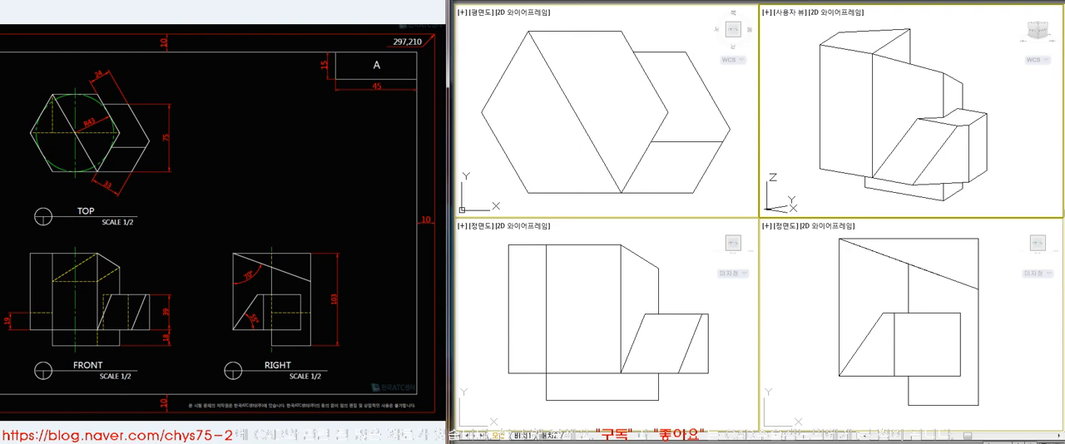
Regenerate the plan, front and right viewports to restore their hidden edges
{"action": "left_click", "coordinate": [690, 163]}
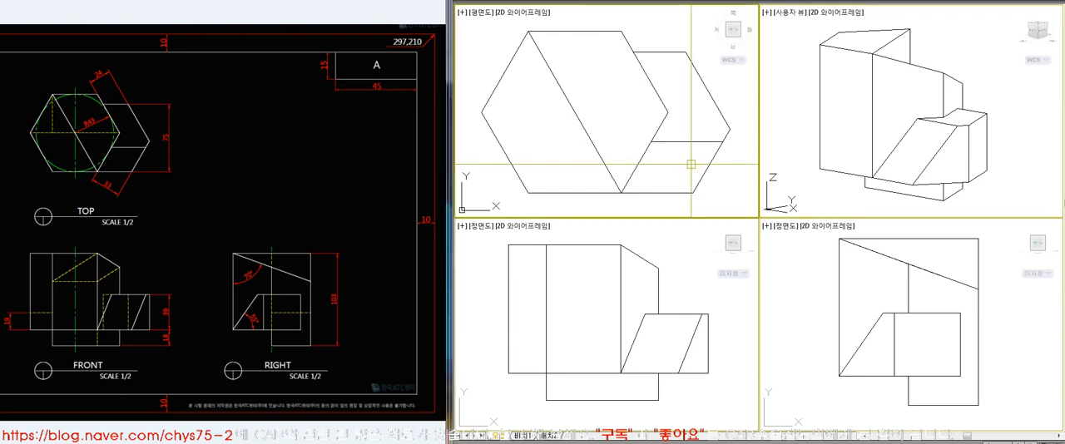
{"action": "type", "text": "re"}
{"action": "key", "text": "Return"}
{"action": "left_click", "coordinate": [726, 287]}
{"action": "key", "text": "Return"}
{"action": "left_click", "coordinate": [811, 344]}
{"action": "key", "text": "Return"}
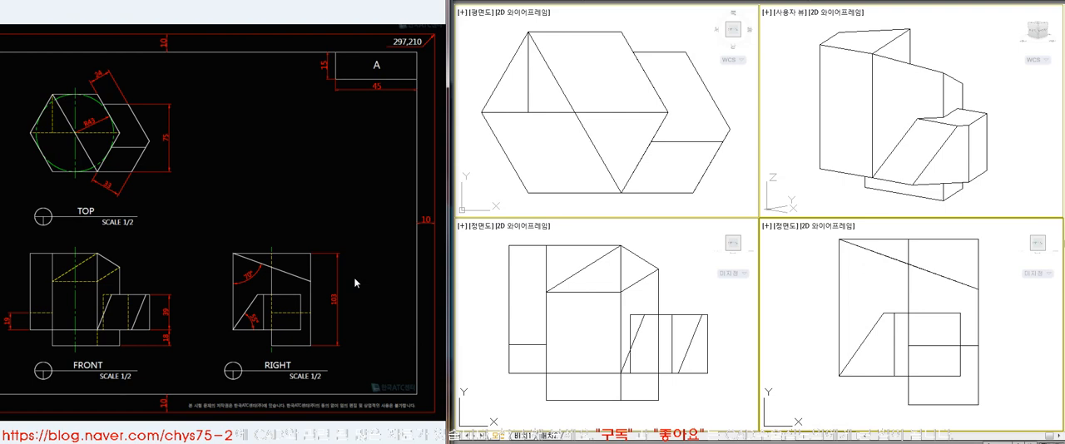
Zoom the plan viewport to the list of 3D commands on the title sheet
{"action": "left_click", "coordinate": [590, 158]}
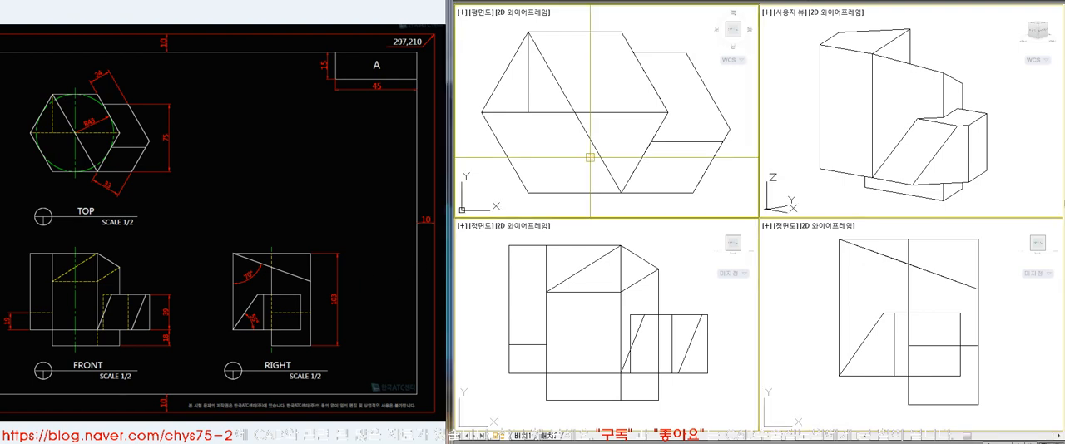
{"action": "type", "text": "z"}
{"action": "key", "text": "Return"}
{"action": "type", "text": "e"}
{"action": "key", "text": "Return"}
{"action": "type", "text": "e"}
{"action": "key", "text": "Return"}
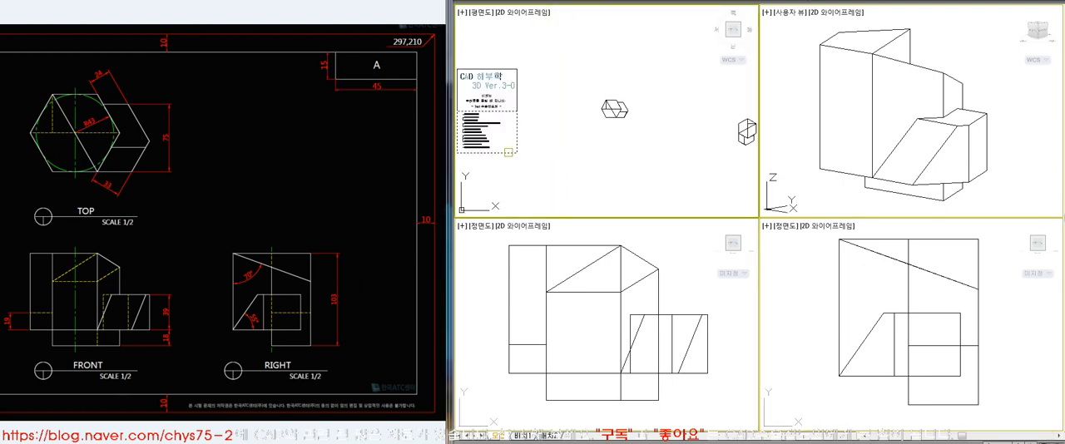
{"action": "key", "text": "Return"}
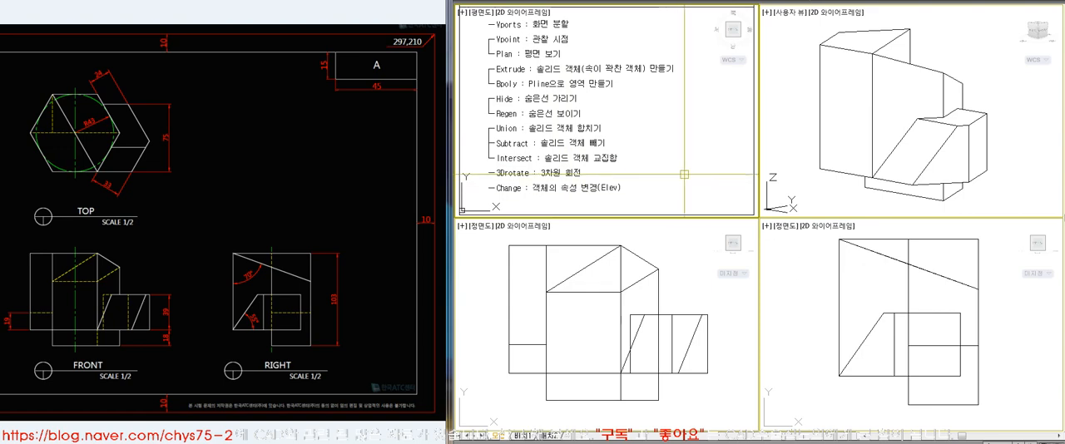
Return the model space to a single viewport showing the command list
{"action": "type", "text": "vports"}
{"action": "key", "text": "Return"}
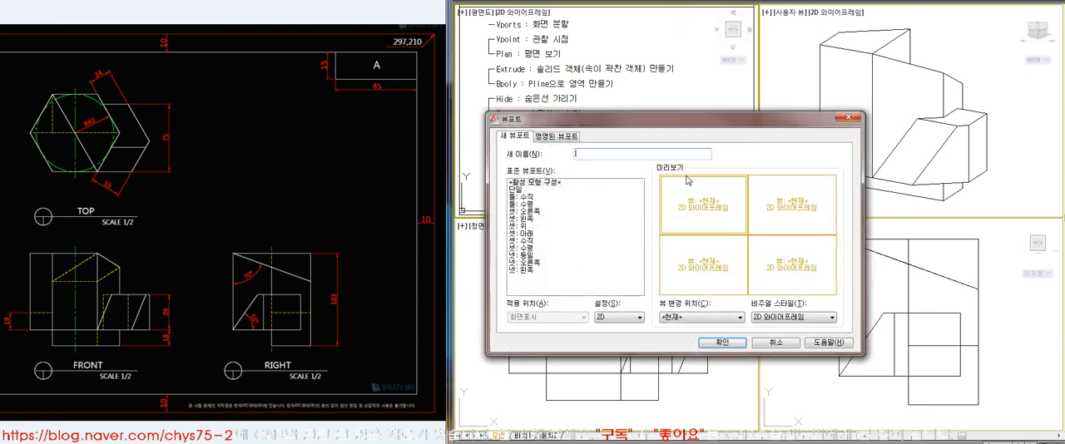
{"action": "left_click", "coordinate": [524, 190]}
{"action": "left_click", "coordinate": [731, 342]}
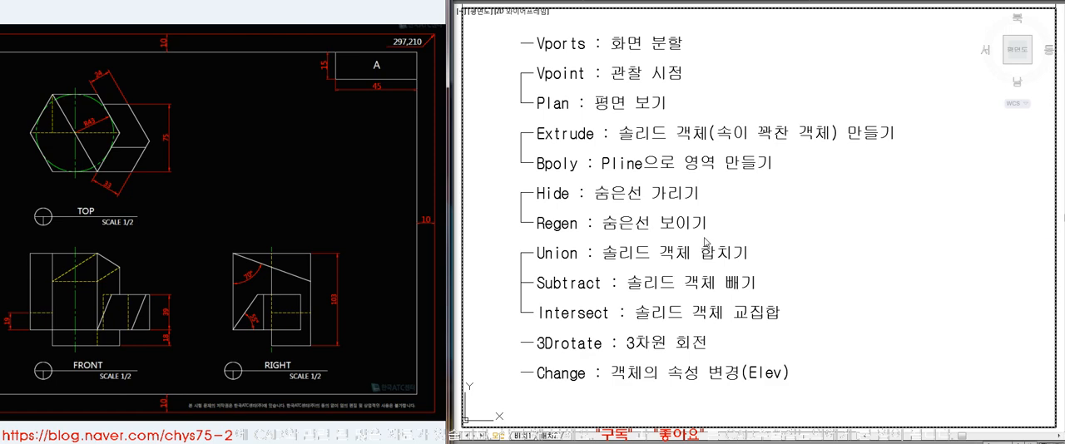
Show more of the title sheet and split the model space into two vertical viewports
{"action": "scroll", "coordinate": [697, 224], "scroll_direction": "down", "scroll_amount": 4}
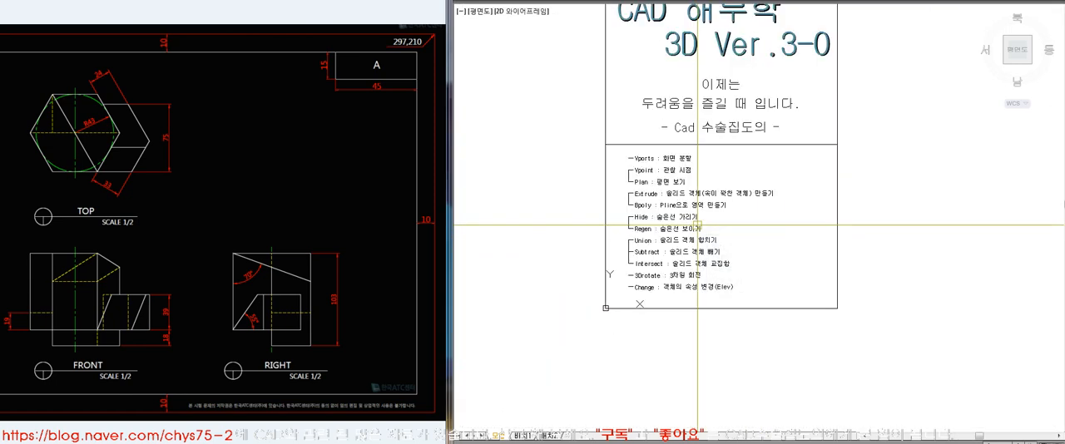
{"action": "key", "text": "Return"}
{"action": "left_click", "coordinate": [529, 198]}
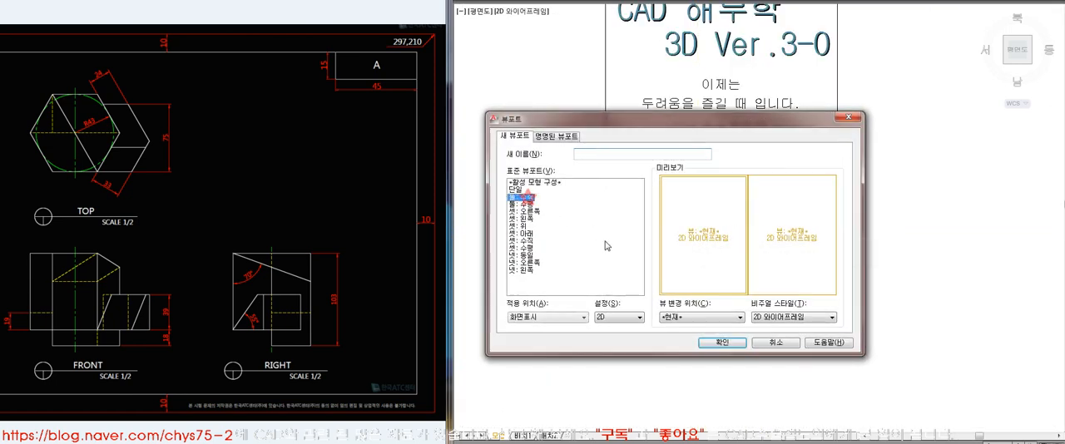
{"action": "left_click", "coordinate": [722, 343]}
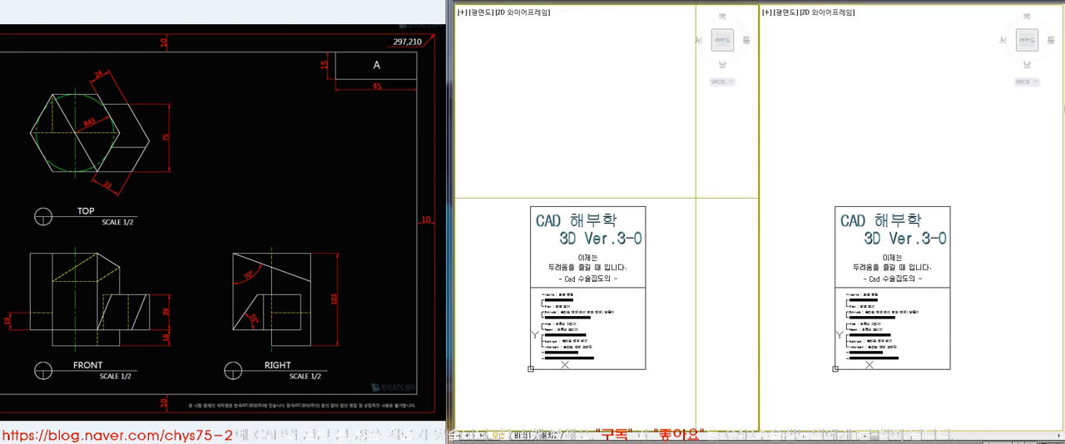
Set one of the two viewports to the southeast isometric view, leaving the other as the plan view
{"action": "key", "text": "Return"}
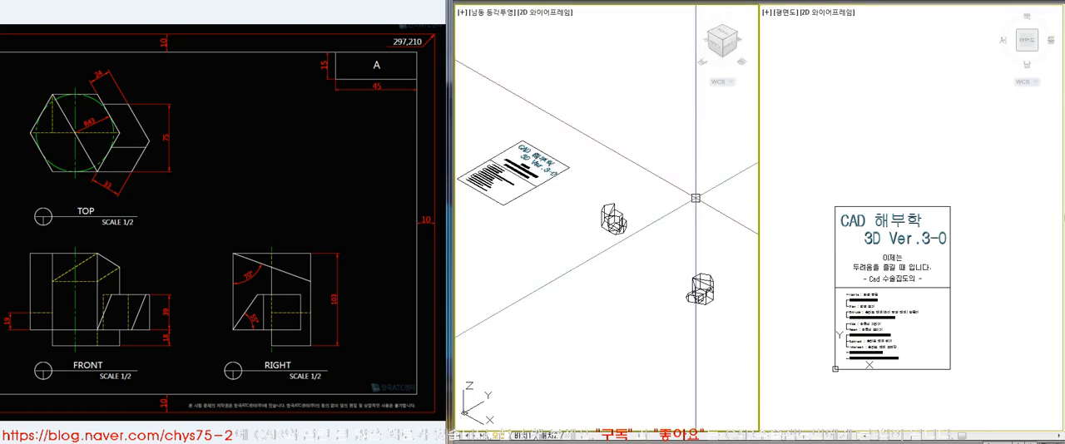
{"action": "mouse_move", "coordinate": [662, 192]}
{"action": "middle_mouse_down"}
{"action": "mouse_move", "coordinate": [580, 266]}
{"action": "mouse_move", "coordinate": [545, 276]}
{"action": "middle_mouse_up"}
{"action": "left_click", "coordinate": [624, 395]}
{"action": "left_click", "coordinate": [475, 242]}
{"action": "key", "text": "Delete"}
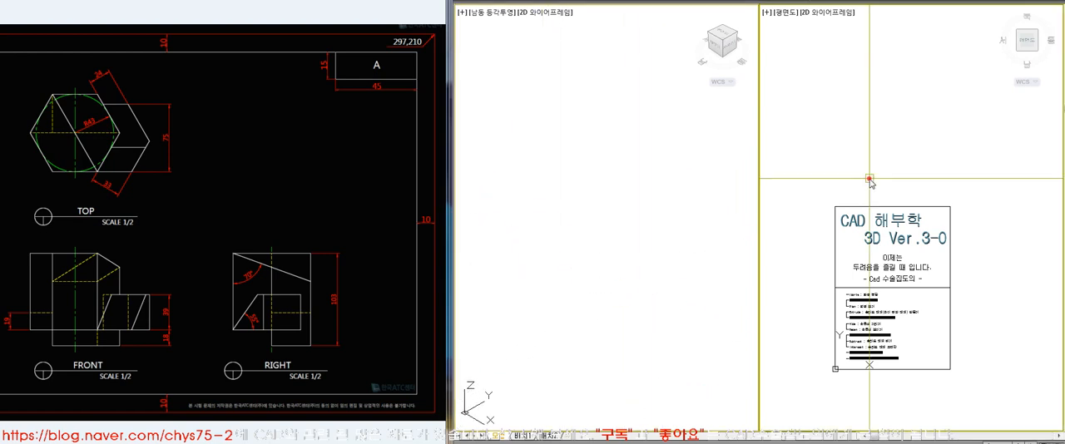
Draw a circle in an empty area of the plan viewport
{"action": "left_click", "coordinate": [871, 184]}
{"action": "scroll", "coordinate": [871, 184], "scroll_direction": "down", "scroll_amount": 5}
{"action": "middle_click_drag", "start_coordinate": [856, 191], "coordinate": [787, 211]}
{"action": "middle_click_drag", "start_coordinate": [904, 167], "coordinate": [898, 375]}
{"action": "middle_click_drag", "start_coordinate": [820, 178], "coordinate": [901, 267]}
{"action": "scroll", "coordinate": [901, 267], "scroll_direction": "down", "scroll_amount": 2}
{"action": "type", "text": "c"}
{"action": "key", "text": "Return"}
{"action": "left_click", "coordinate": [896, 234]}
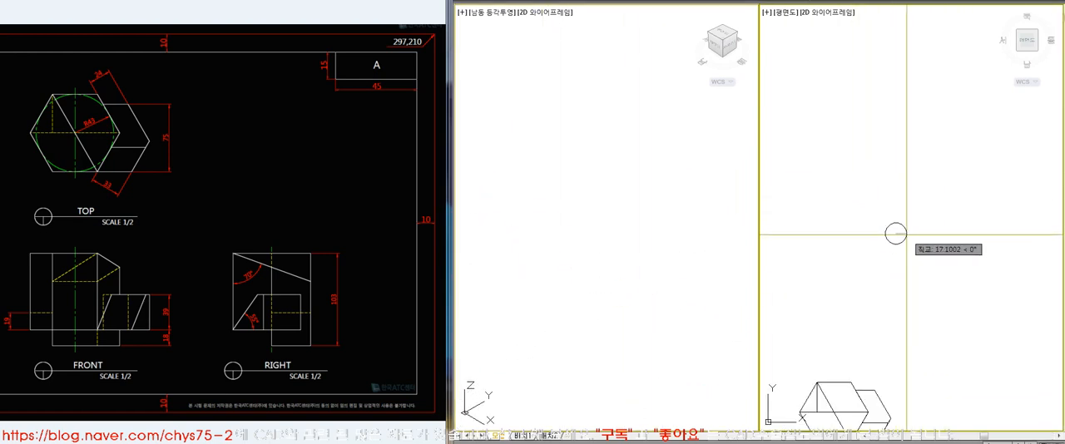
{"action": "left_click", "coordinate": [895, 234]}
{"action": "scroll", "coordinate": [907, 262], "scroll_direction": "up", "scroll_amount": 3}
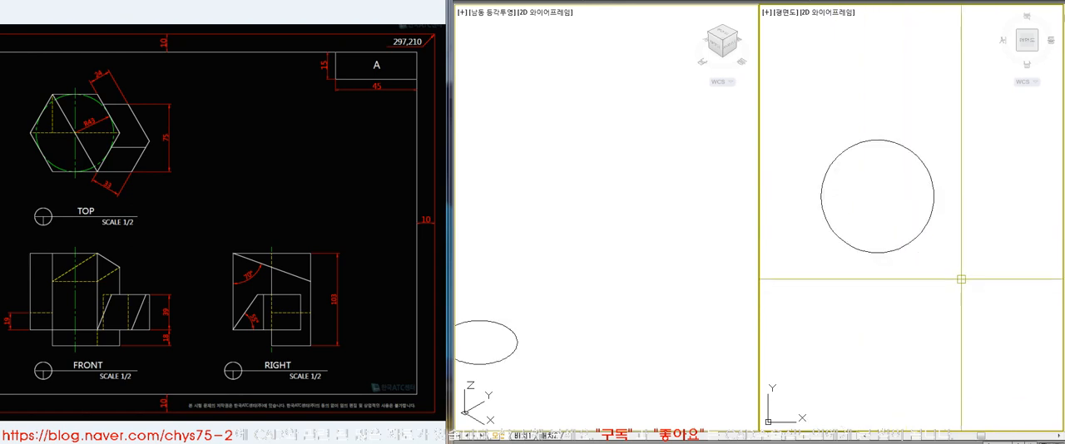
{"action": "type", "text": "bo"}
{"action": "key", "text": "space"}
{"action": "key", "text": "Escape"}
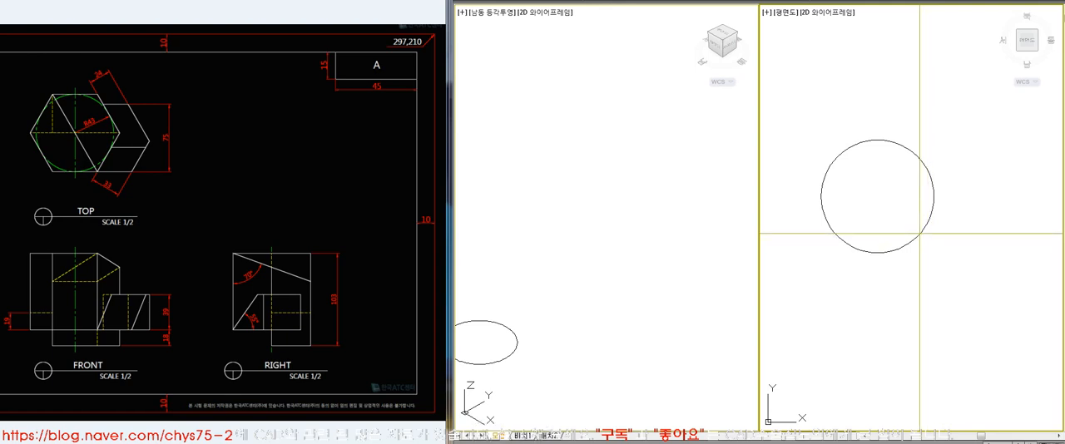
Draw a hexagon circumscribed about the circle in the plan viewport and delete the circle
{"action": "key", "text": "Return"}
{"action": "left_click", "coordinate": [887, 140]}
{"action": "left_click", "coordinate": [642, 304]}
{"action": "scroll", "coordinate": [642, 303], "scroll_direction": "down", "scroll_amount": 5}
{"action": "scroll", "coordinate": [607, 306], "scroll_direction": "up", "scroll_amount": 6}
{"action": "scroll", "coordinate": [609, 277], "scroll_direction": "up", "scroll_amount": 2}
{"action": "left_click", "coordinate": [859, 257]}
{"action": "left_click", "coordinate": [903, 255]}
{"action": "key", "text": "Return"}
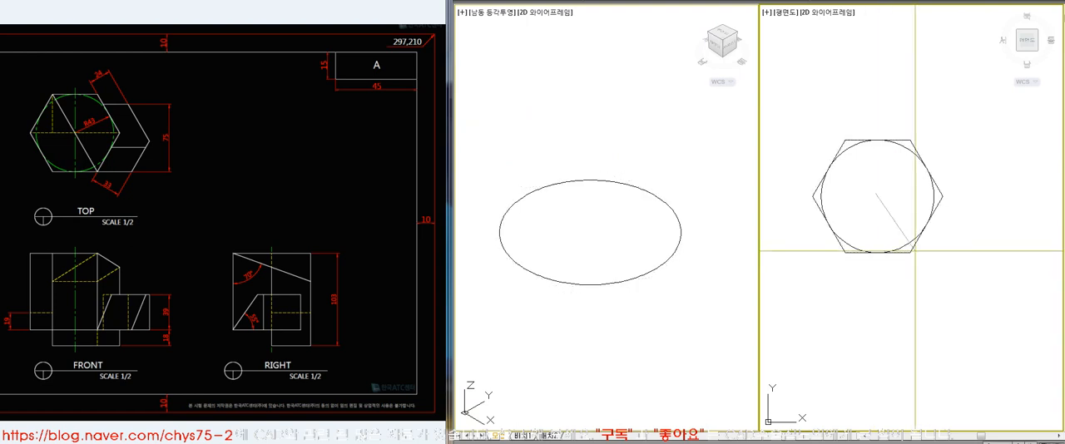
{"action": "left_click", "coordinate": [915, 251]}
{"action": "left_click", "coordinate": [932, 192]}
{"action": "key", "text": "Delete"}
Extrude the hexagon into a prism and hide its hidden edges in the isometric viewport
{"action": "left_click", "coordinate": [659, 297]}
{"action": "type", "text": "hi"}
{"action": "key", "text": "Return"}
Draw a diagonal line between two opposite corners of the hexagon in the plan viewport
{"action": "left_click", "coordinate": [869, 305]}
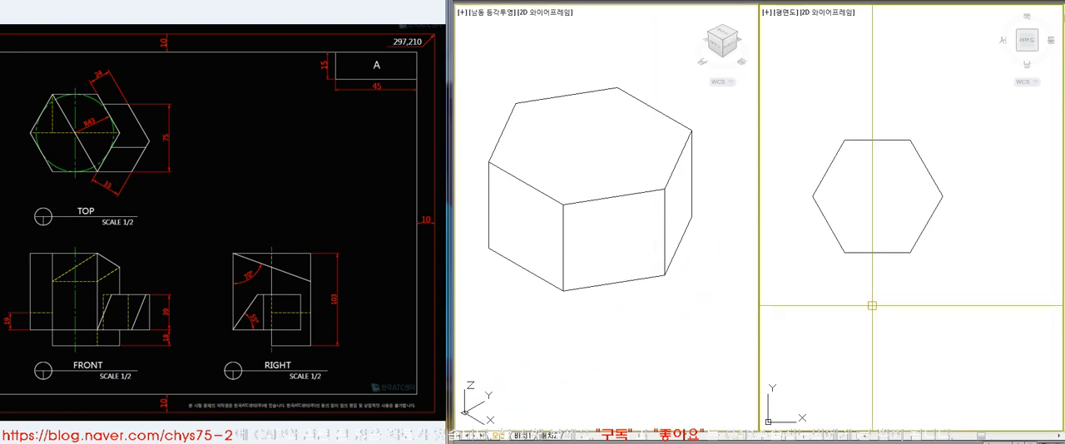
{"action": "type", "text": "l"}
{"action": "key", "text": "Return"}
{"action": "left_click", "coordinate": [845, 140]}
{"action": "left_click", "coordinate": [910, 252]}
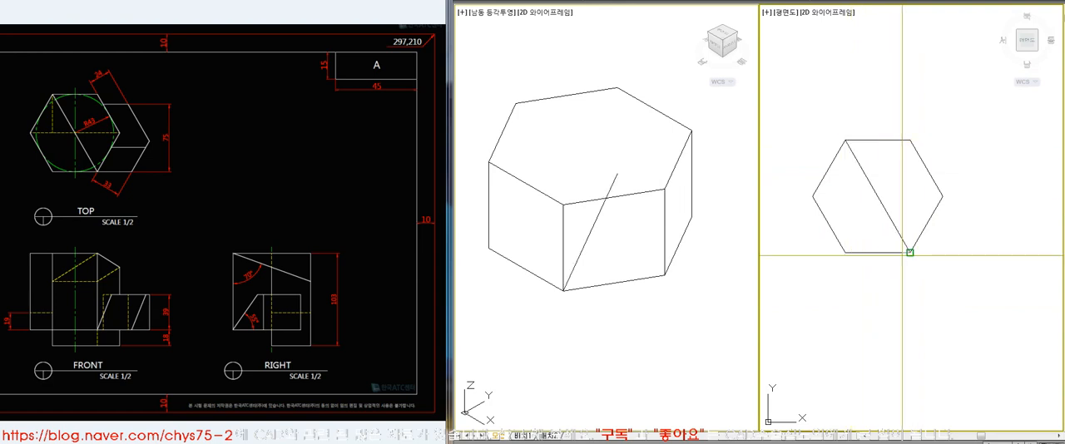
{"action": "key", "text": "Return"}
Delete the diagonal line drawn at the level of the prism's base
{"action": "left_click", "coordinate": [892, 218]}
{"action": "key", "text": "Delete"}
{"action": "key", "text": "ctrl+z"}
{"action": "left_click", "coordinate": [708, 297]}
{"action": "left_click", "coordinate": [661, 238]}
{"action": "type", "text": "l"}
{"action": "key", "text": "Return"}
{"action": "left_click", "coordinate": [564, 204]}
{"action": "key", "text": "Escape"}
{"action": "left_click", "coordinate": [601, 216]}
{"action": "key", "text": "Delete"}
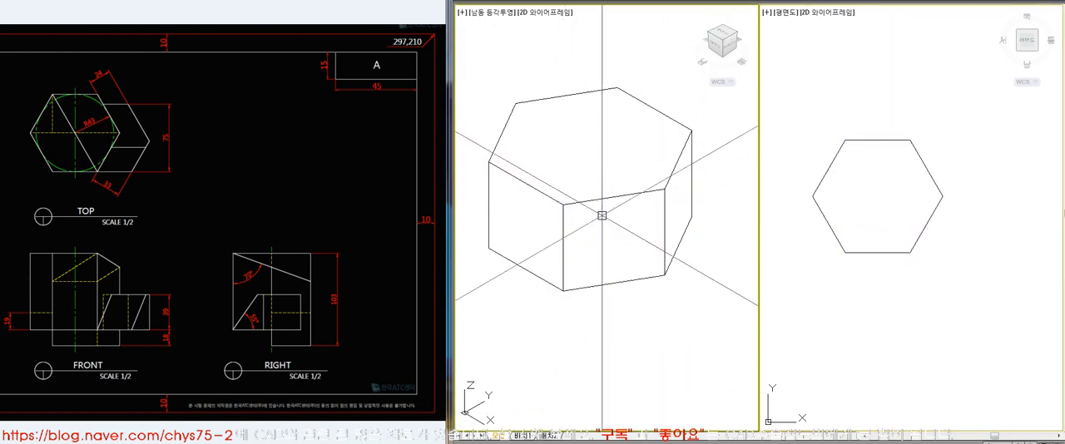
Regenerate the isometric viewport and draw a diagonal between opposite corners of the prism's top face
{"action": "type", "text": "re"}
{"action": "key", "text": "Return"}
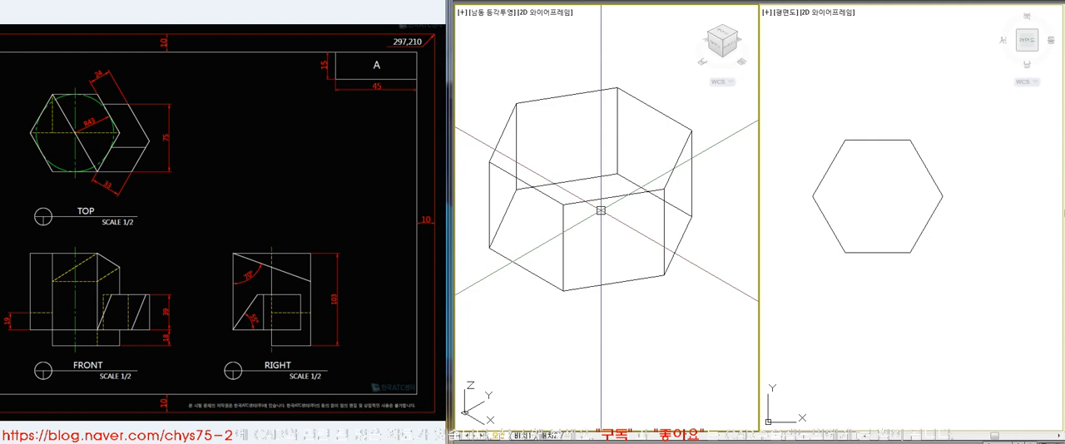
{"action": "left_click", "coordinate": [577, 202]}
{"action": "left_click", "coordinate": [576, 202]}
{"action": "left_click", "coordinate": [617, 88]}
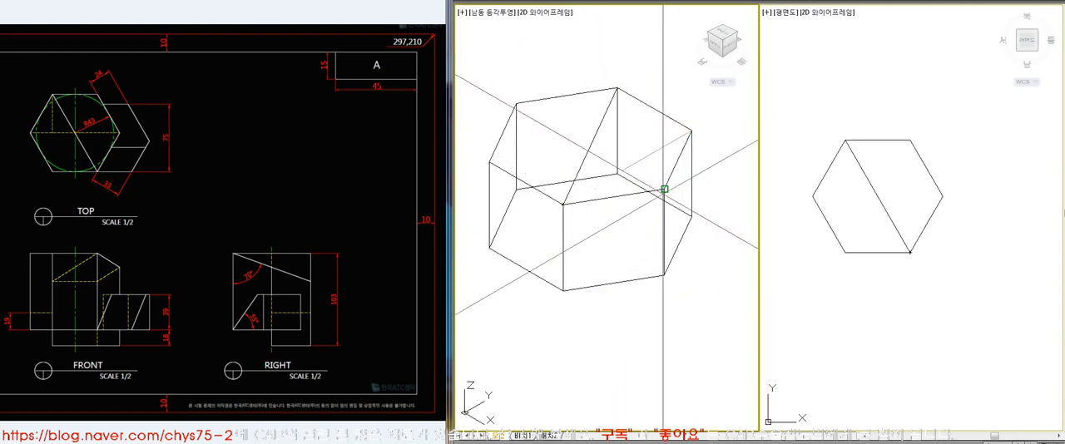
Lower the part of the prism's top face on one side of the diagonal and hide the hidden edges
{"action": "left_click", "coordinate": [586, 204]}
{"action": "left_click", "coordinate": [585, 204]}
{"action": "left_click", "coordinate": [586, 204]}
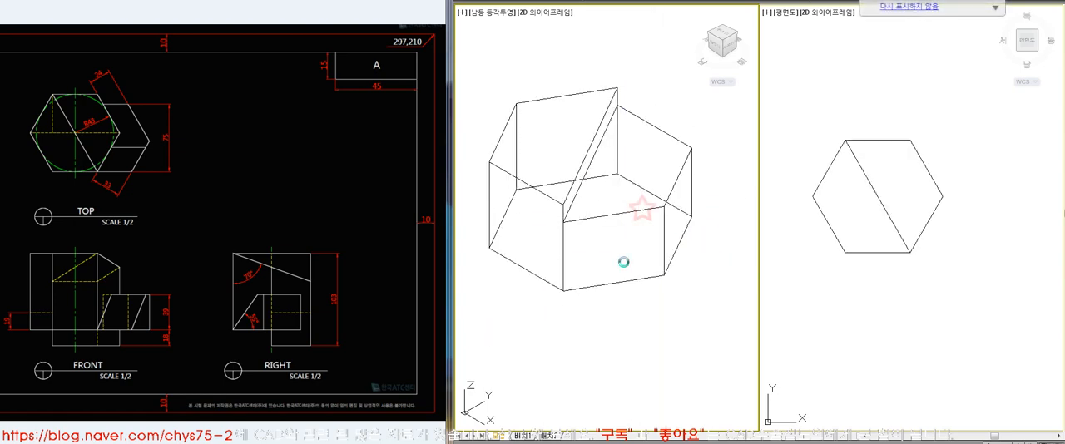
{"action": "type", "text": "hi"}
{"action": "key", "text": "Return"}
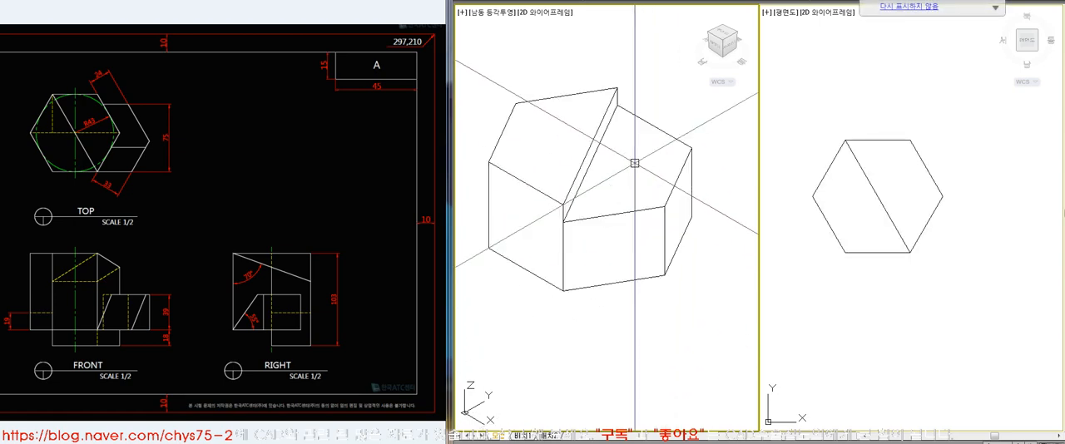
Move the stepped hexagonal prism next to the finished solid and hide the hidden edges in the isometric viewport
{"action": "type", "text": "z"}
{"action": "key", "text": "Return"}
{"action": "type", "text": "a"}
{"action": "key", "text": "Return"}
{"action": "key", "text": "Return"}
{"action": "left_click", "coordinate": [590, 188]}
{"action": "left_click", "coordinate": [630, 235]}
{"action": "scroll", "coordinate": [550, 182], "scroll_direction": "down", "scroll_amount": 5}
{"action": "type", "text": "z"}
{"action": "left_click", "coordinate": [492, 152]}
{"action": "left_click", "coordinate": [720, 272]}
{"action": "type", "text": "m"}
{"action": "left_click", "coordinate": [694, 183]}
{"action": "key", "text": "space"}
{"action": "left_click", "coordinate": [715, 271]}
{"action": "left_click", "coordinate": [618, 253]}
{"action": "type", "text": "z"}
{"action": "left_click", "coordinate": [495, 145]}
{"action": "left_click", "coordinate": [691, 295]}
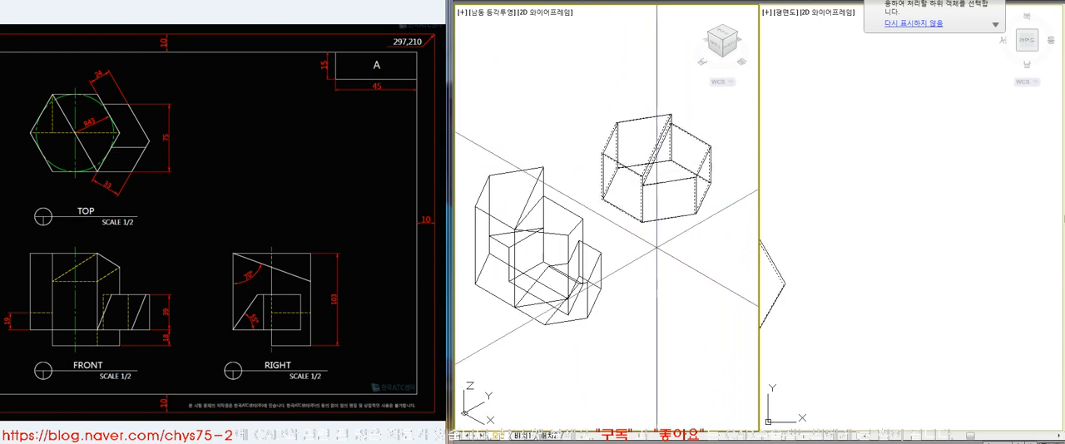
{"action": "type", "text": "hi"}
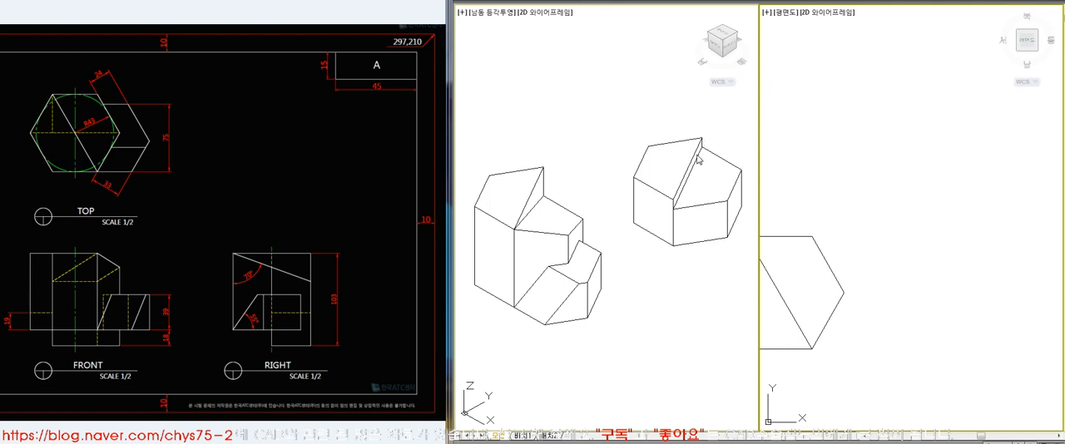
Examine the finished solid and its small hexagonal block in the plan and isometric viewports with hidden edges on and off
{"action": "scroll", "coordinate": [900, 200], "scroll_direction": "down", "scroll_amount": 5}
{"action": "left_click", "coordinate": [949, 375]}
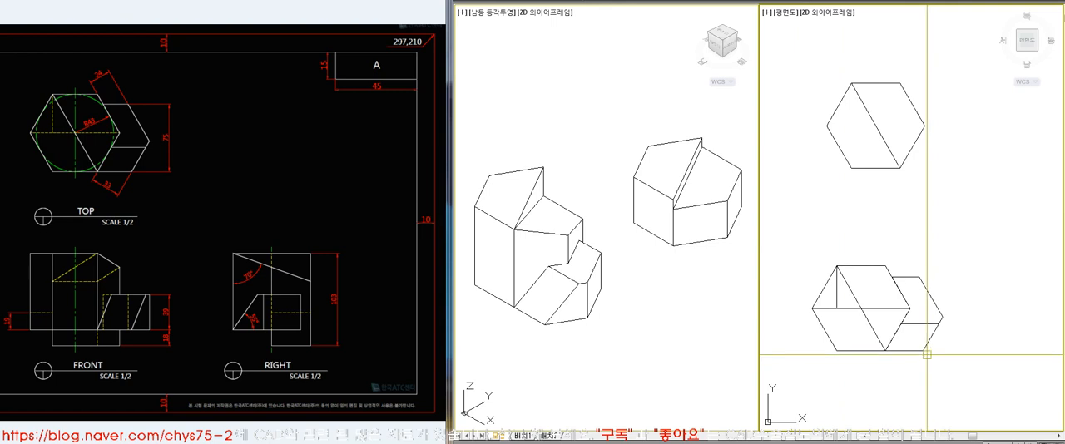
{"action": "key", "text": "Return"}
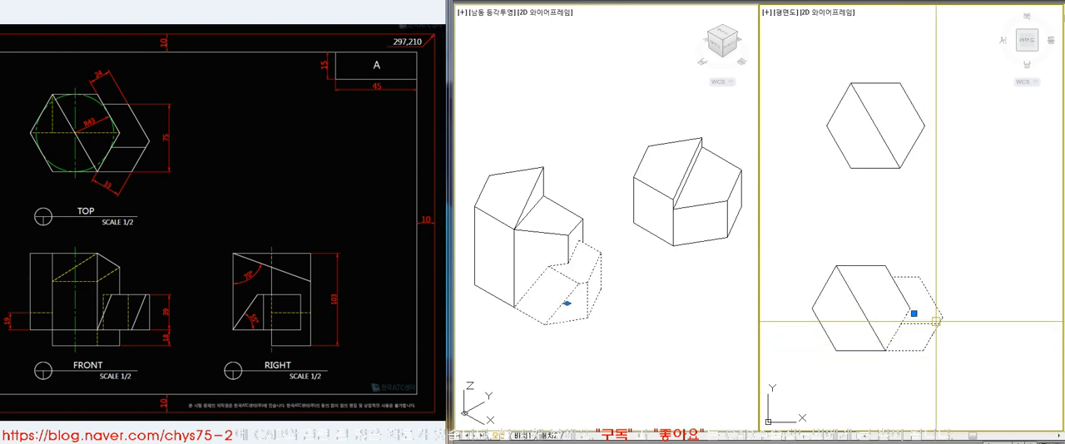
{"action": "left_click", "coordinate": [931, 309]}
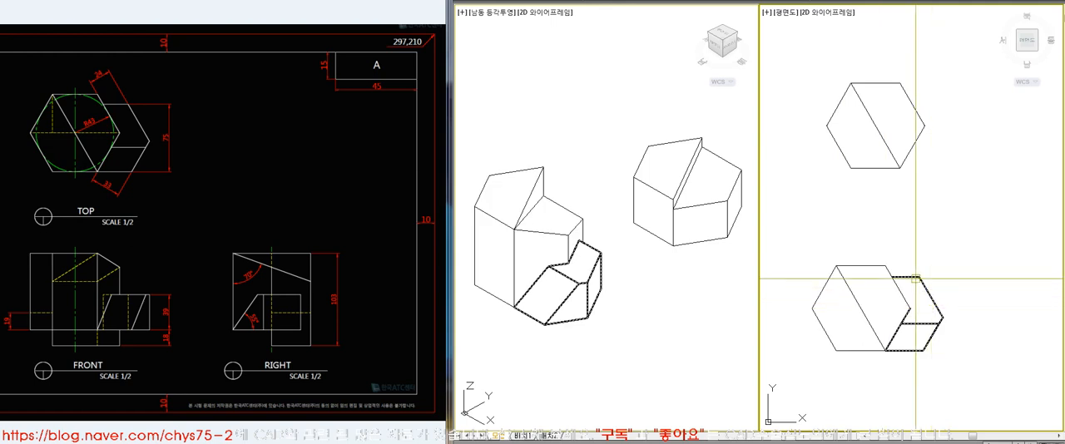
{"action": "key", "text": "Escape"}
{"action": "left_click", "coordinate": [676, 283]}
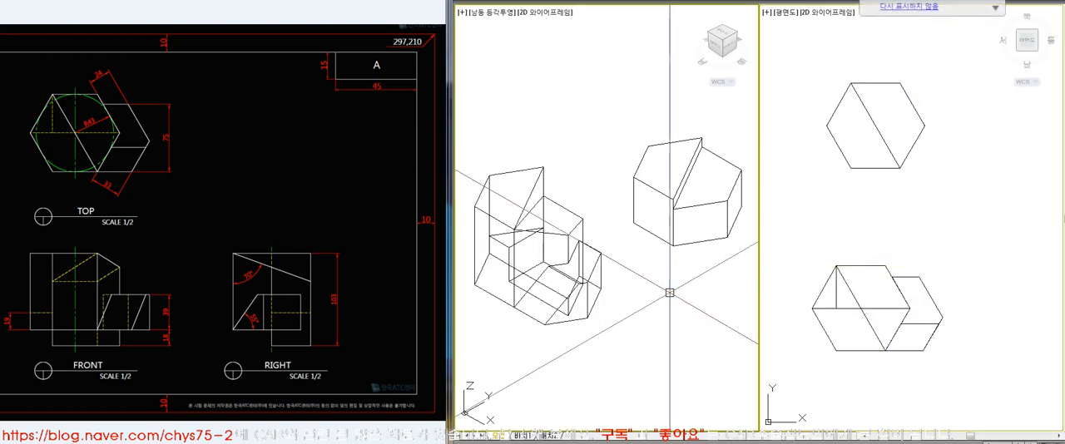
{"action": "left_click", "coordinate": [830, 372]}
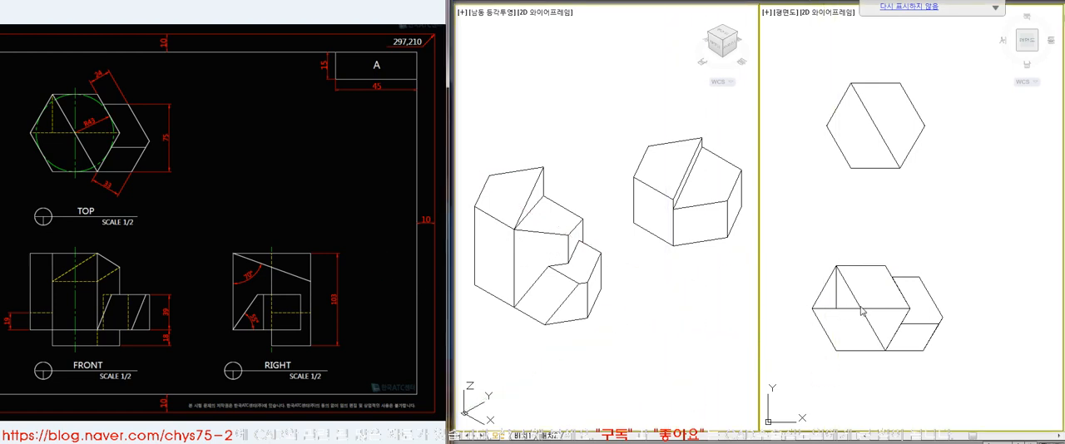
{"action": "key", "text": "Return"}
{"action": "left_click", "coordinate": [336, 177]}
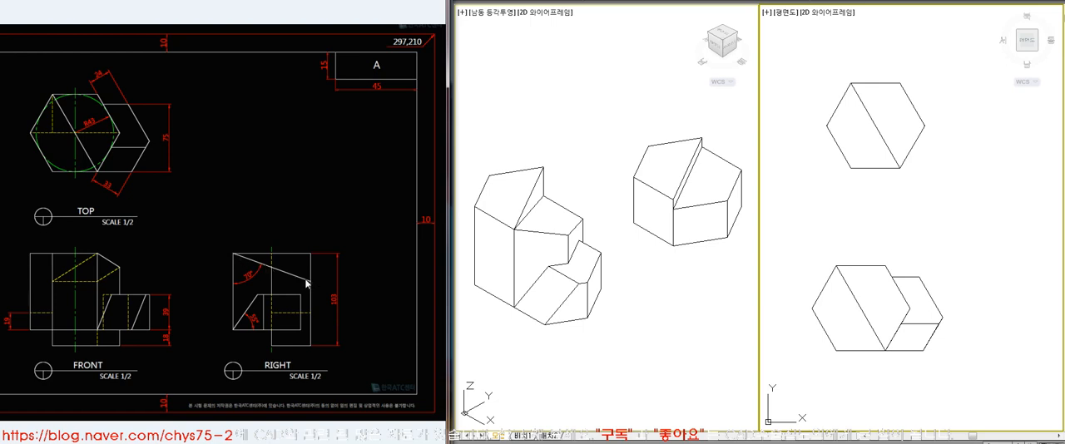
Draw the outline of the RIGHT view with orthogonal lines beside the solids in the plan viewport
{"action": "left_click", "coordinate": [950, 248]}
{"action": "type", "text": "l"}
{"action": "key", "text": "space"}
{"action": "left_click", "coordinate": [980, 227]}
{"action": "key", "text": "F8"}
{"action": "left_click", "coordinate": [990, 332]}
{"action": "key", "text": "space"}
{"action": "key", "text": "space"}
{"action": "left_click", "coordinate": [983, 233]}
{"action": "left_click", "coordinate": [1041, 236]}
{"action": "left_click", "coordinate": [1047, 305]}
{"action": "key", "text": "space"}
{"action": "key", "text": "space"}
{"action": "left_click", "coordinate": [962, 301]}
{"action": "left_click", "coordinate": [1017, 301]}
{"action": "key", "text": "space"}
Trim the overhanging line and close the outline's lower corner with Fillet
{"action": "type", "text": "tr"}
{"action": "key", "text": "space"}
{"action": "key", "text": "space"}
{"action": "left_click", "coordinate": [981, 318]}
{"action": "key", "text": "space"}
{"action": "type", "text": "f"}
{"action": "key", "text": "space"}
{"action": "left_click", "coordinate": [1013, 300]}
{"action": "left_click", "coordinate": [1040, 290]}
Offset the outline's top edge downward to mark the lower end of the sloped edge
{"action": "type", "text": "o"}
{"action": "key", "text": "space"}
{"action": "key", "text": "space"}
{"action": "left_click", "coordinate": [1002, 227]}
{"action": "left_click", "coordinate": [932, 204]}
{"action": "left_click", "coordinate": [930, 218]}
{"action": "key", "text": "space"}
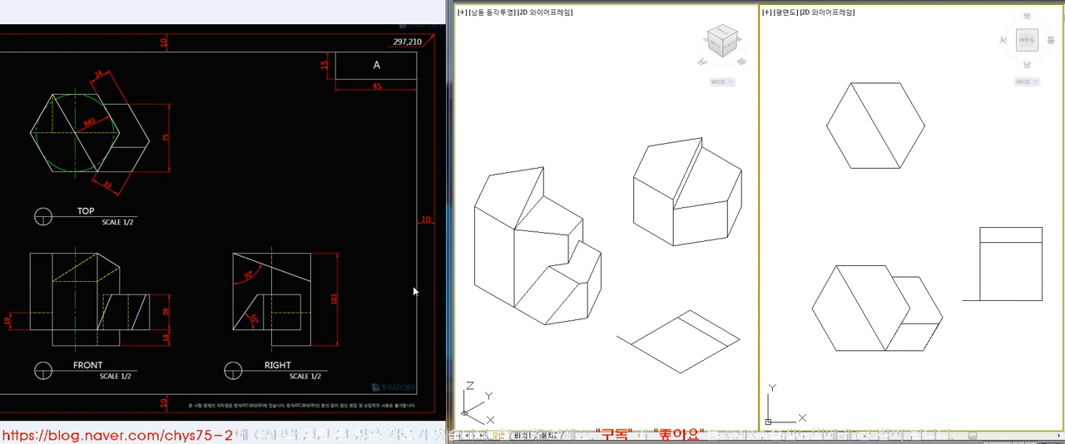
{"action": "left_click", "coordinate": [370, 239]}
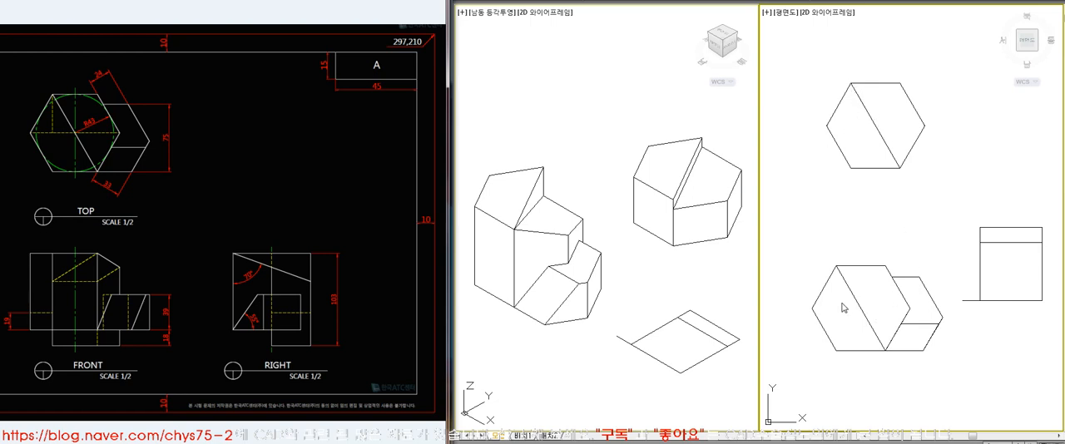
Try to slope the offset line by moving one end to the outline's upper corner, and delete the line
{"action": "left_click", "coordinate": [1004, 242]}
{"action": "left_click", "coordinate": [980, 242]}
{"action": "left_click", "coordinate": [980, 233]}
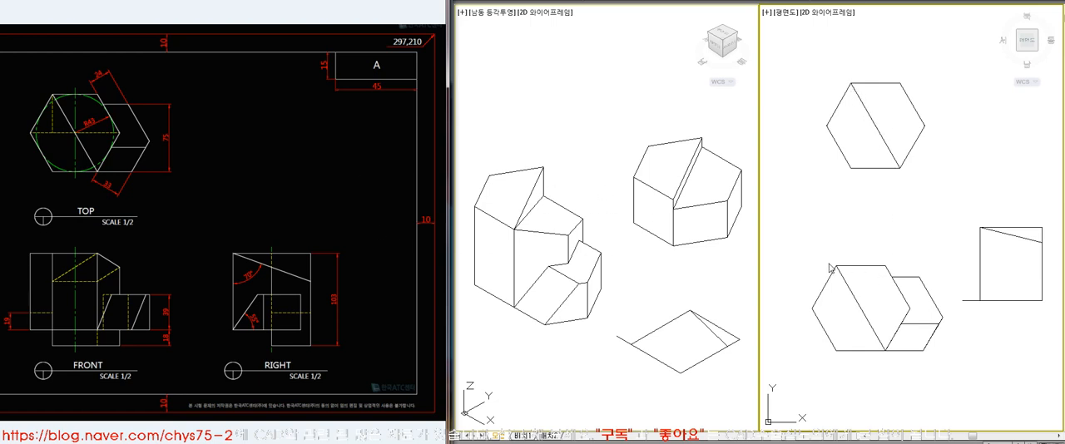
{"action": "left_click", "coordinate": [1009, 235]}
{"action": "key", "text": "Delete"}
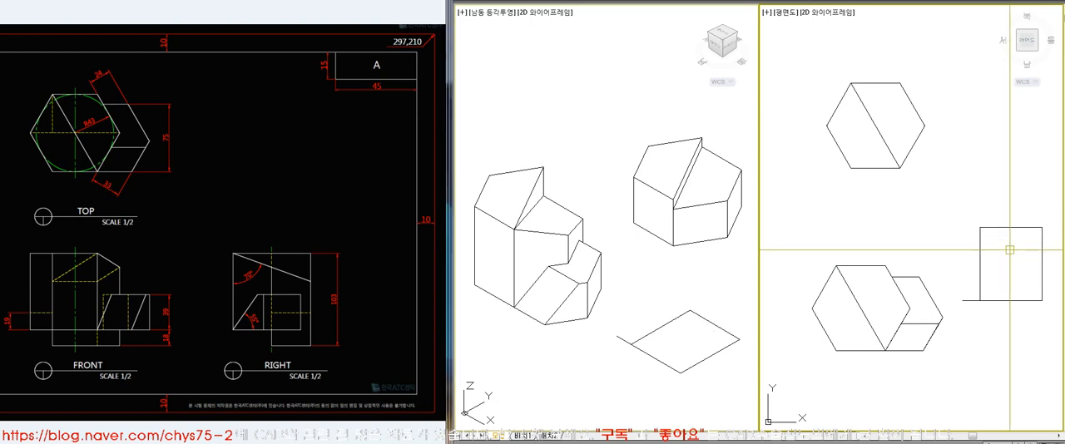
{"action": "left_click", "coordinate": [1010, 249]}
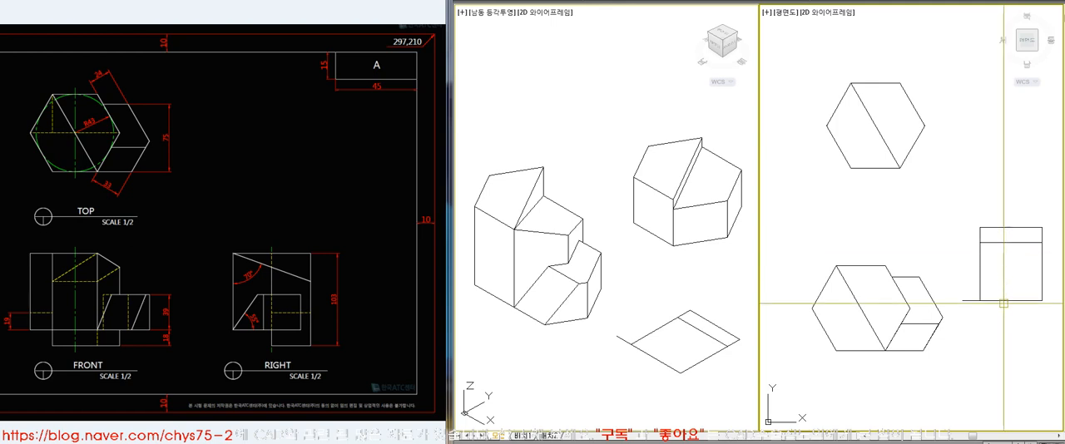
Return the model space to a single viewport showing the plan view
{"action": "left_click", "coordinate": [341, 173]}
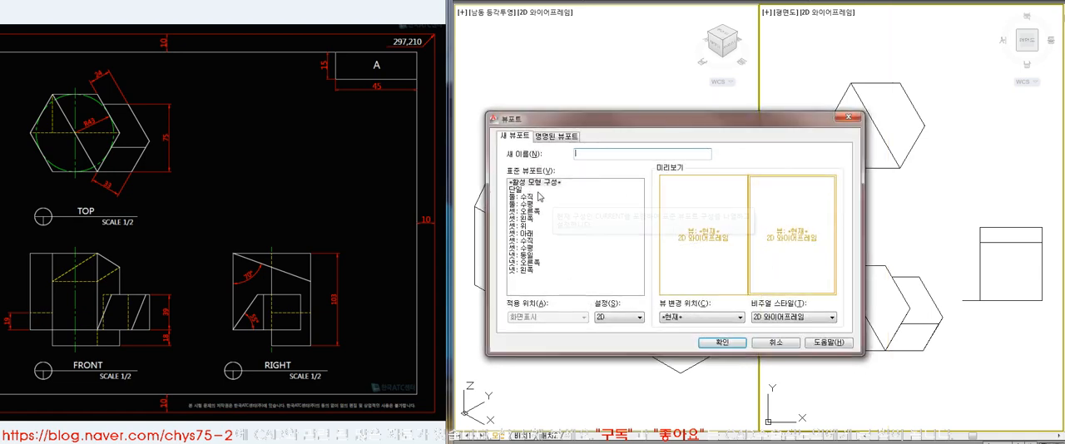
{"action": "left_click", "coordinate": [516, 190]}
{"action": "left_click", "coordinate": [722, 342]}
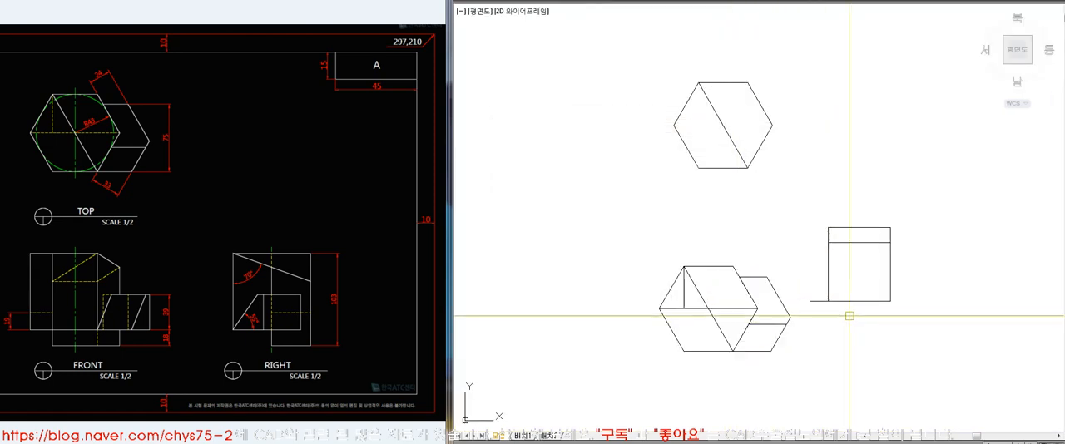
{"action": "middle_click_drag", "start_coordinate": [943, 324], "coordinate": [890, 319]}
{"action": "key", "text": "space"}
{"action": "left_click", "coordinate": [791, 343]}
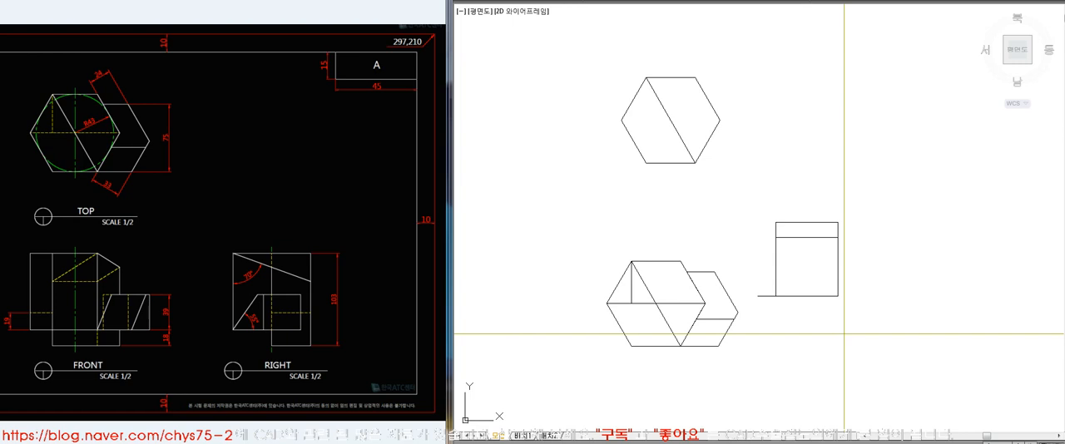
Review the list of 3D commands and the heading on the title sheet
{"action": "scroll", "coordinate": [846, 166], "scroll_direction": "down", "scroll_amount": 4}
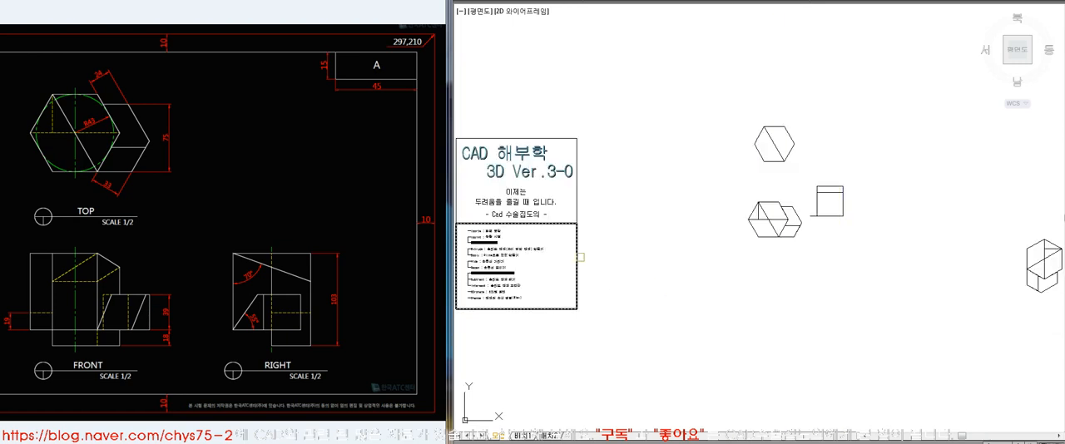
{"action": "scroll", "coordinate": [459, 278], "scroll_direction": "up", "scroll_amount": 7}
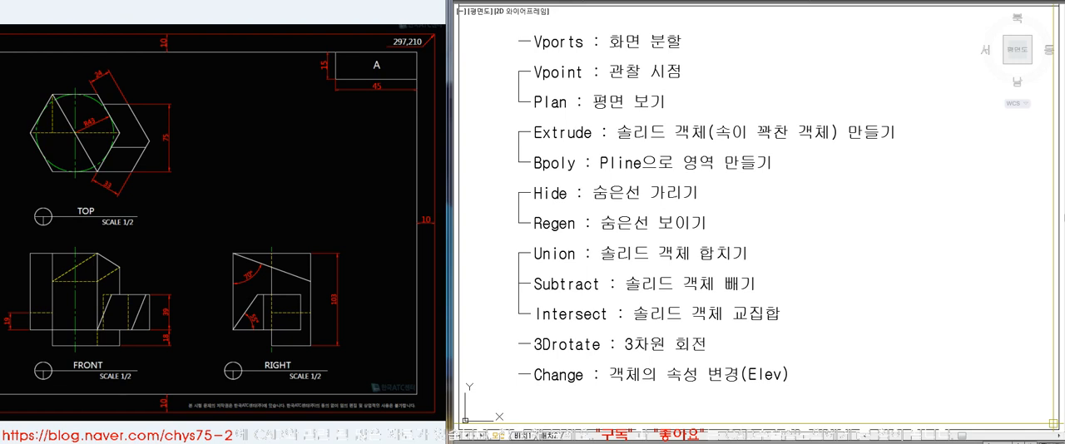
{"action": "middle_click", "coordinate": [977, 365]}
{"action": "middle_click", "coordinate": [976, 366]}
{"action": "type", "text": "e"}
{"action": "key", "text": "space"}
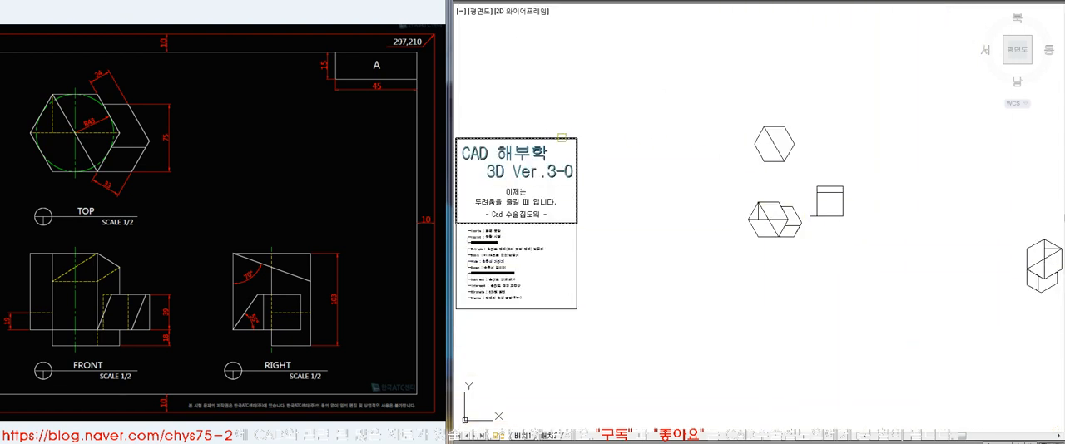
{"action": "left_click", "coordinate": [561, 137]}
{"action": "key", "text": "space"}
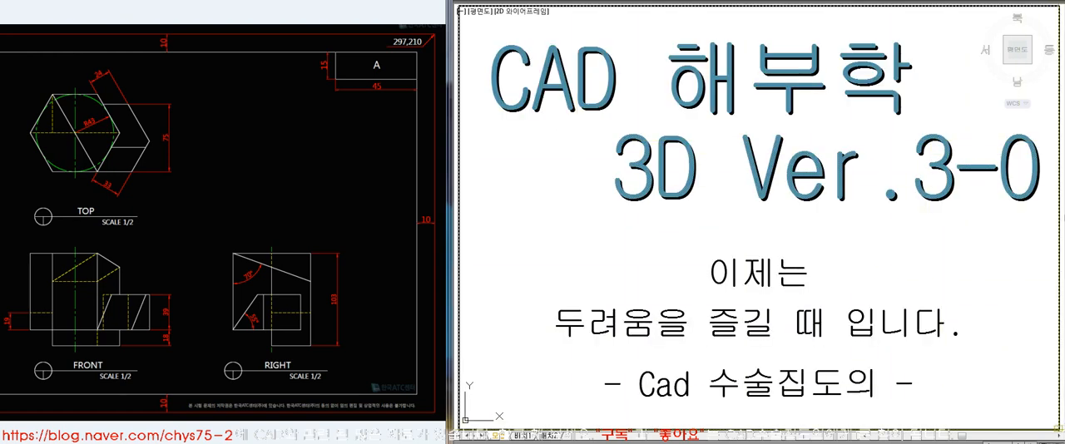